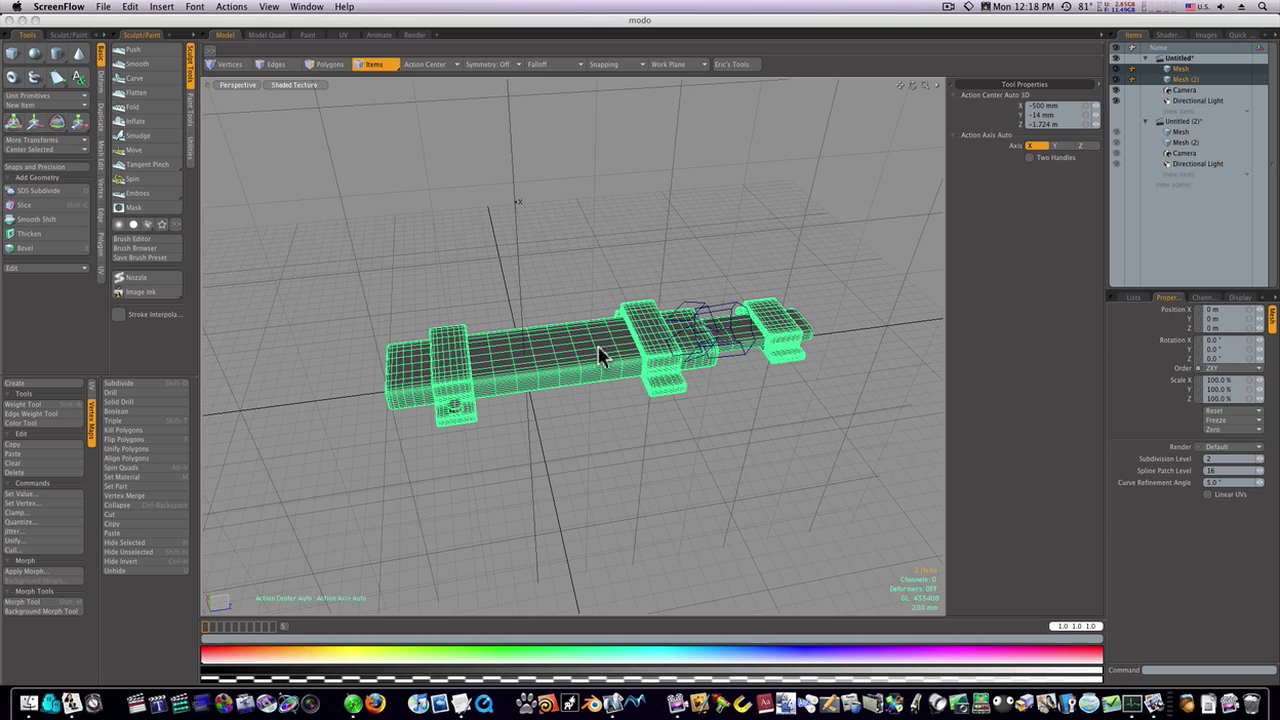
Make the empty first mesh of the Untitled (2) scene the active item
left_click(549, 222)
left_click_drag(582, 318, 570, 295, "alt")
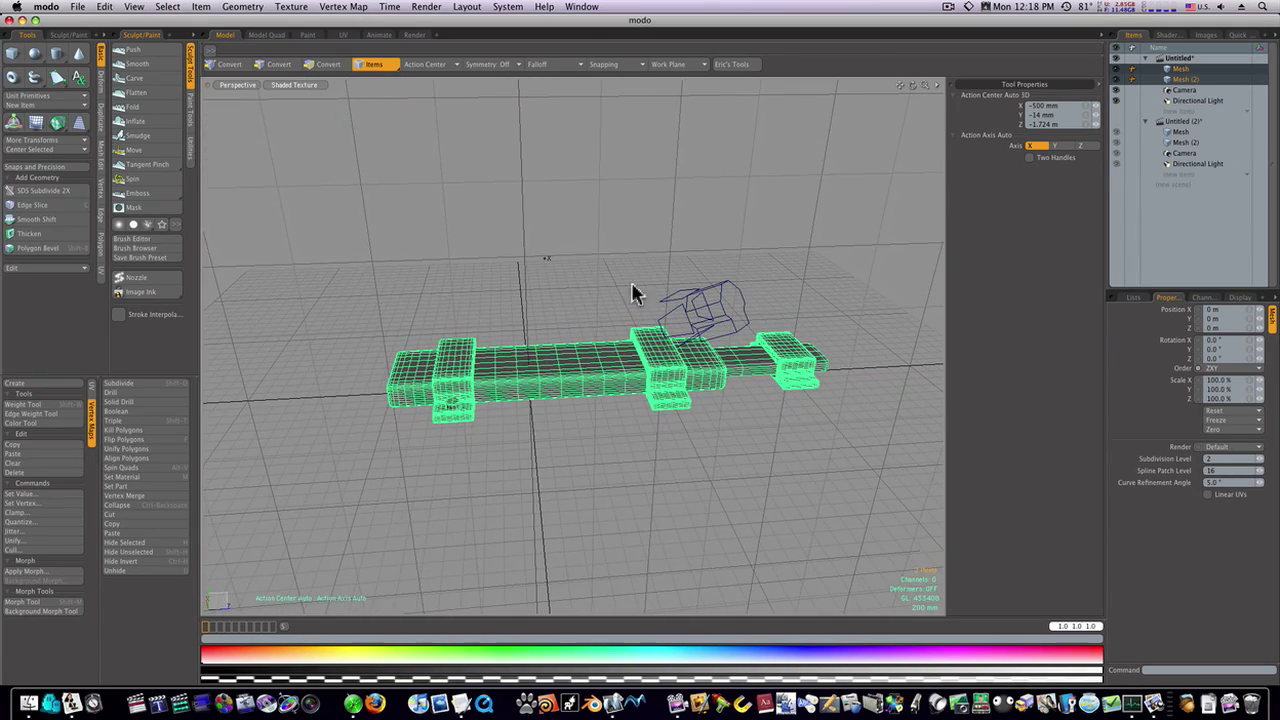
left_click(1178, 132)
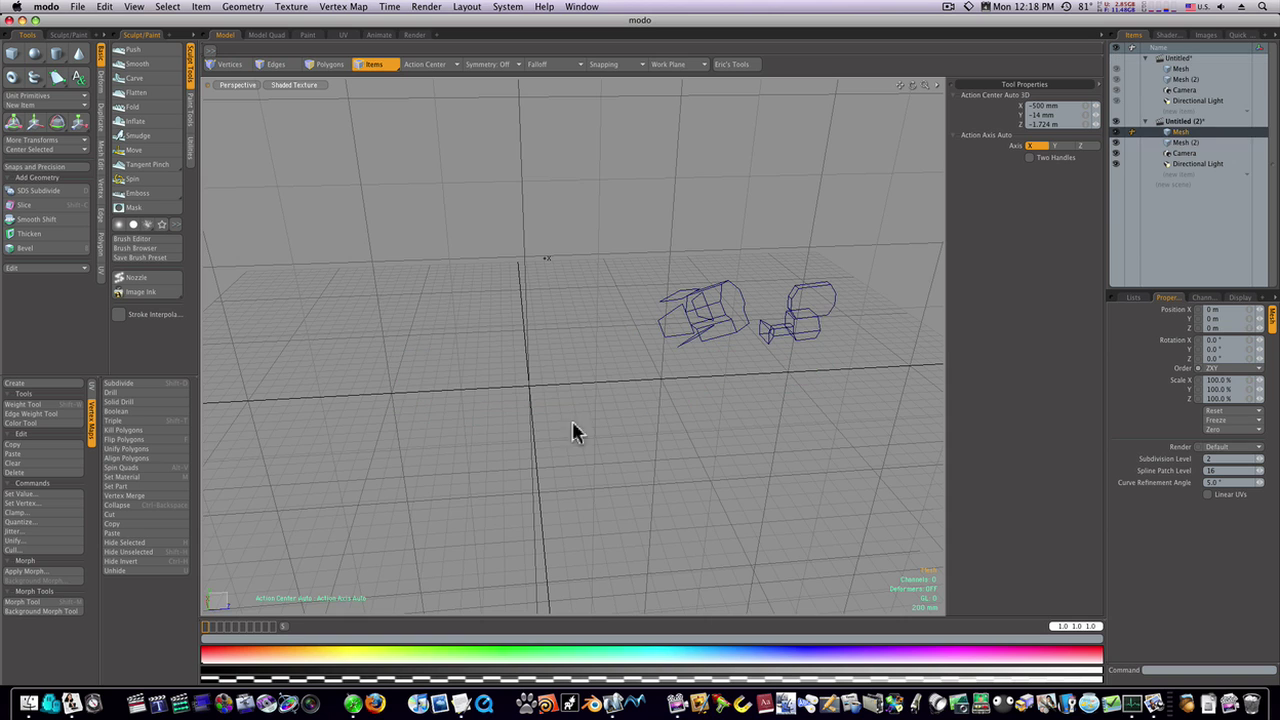
left_click_drag(443, 327, 460, 394, "alt")
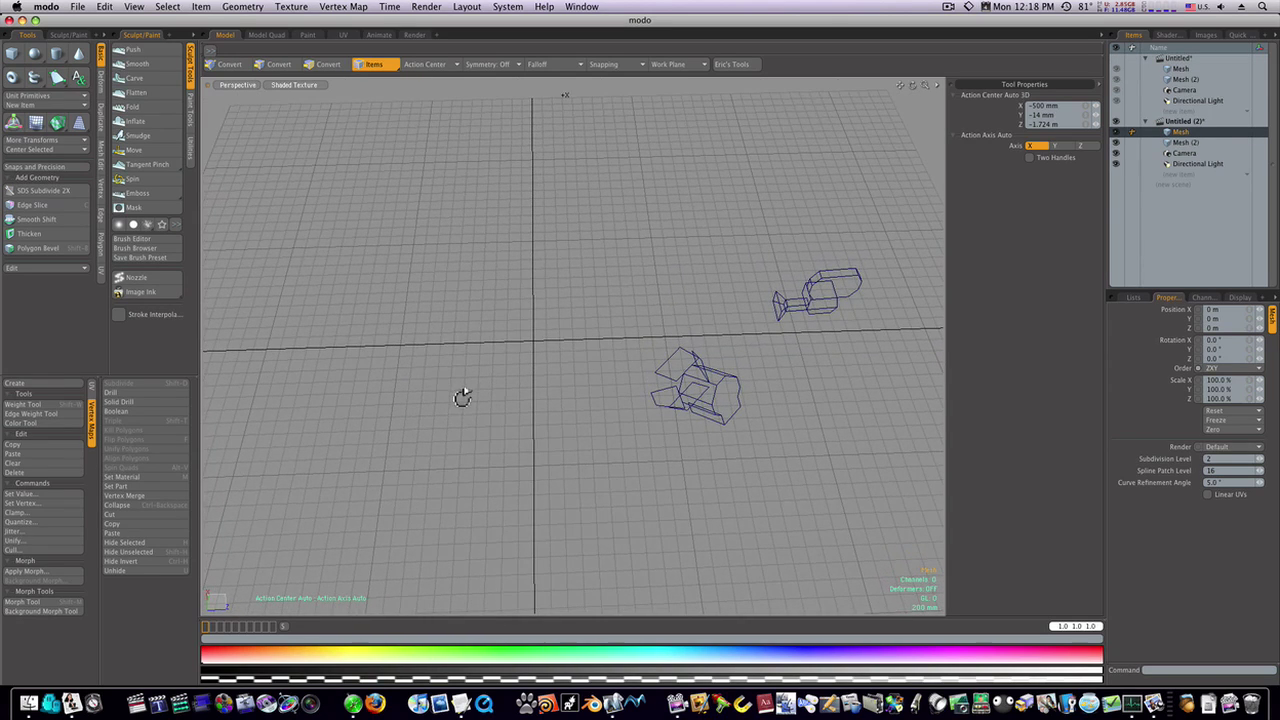
Create a long box on the ground plane with the Cube tool, about 1.03 m by 620 mm by 6.05 m
left_click(13, 54)
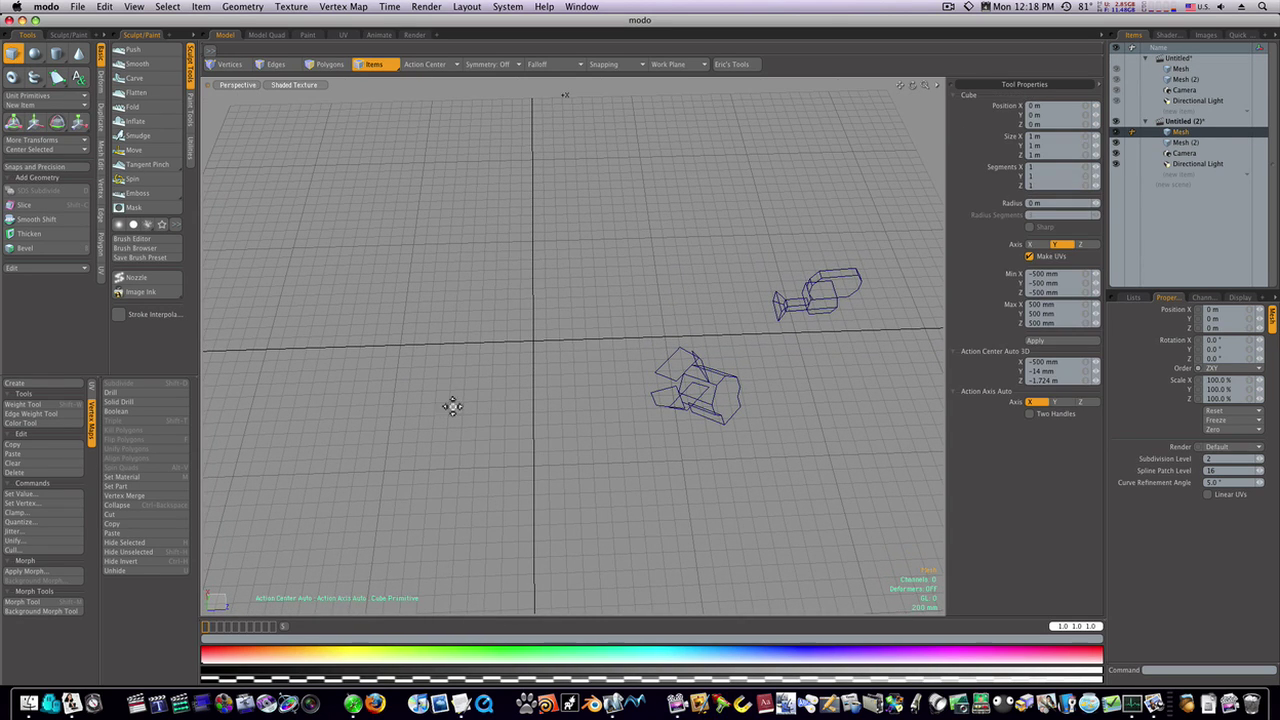
left_click_drag(400, 340, 812, 384)
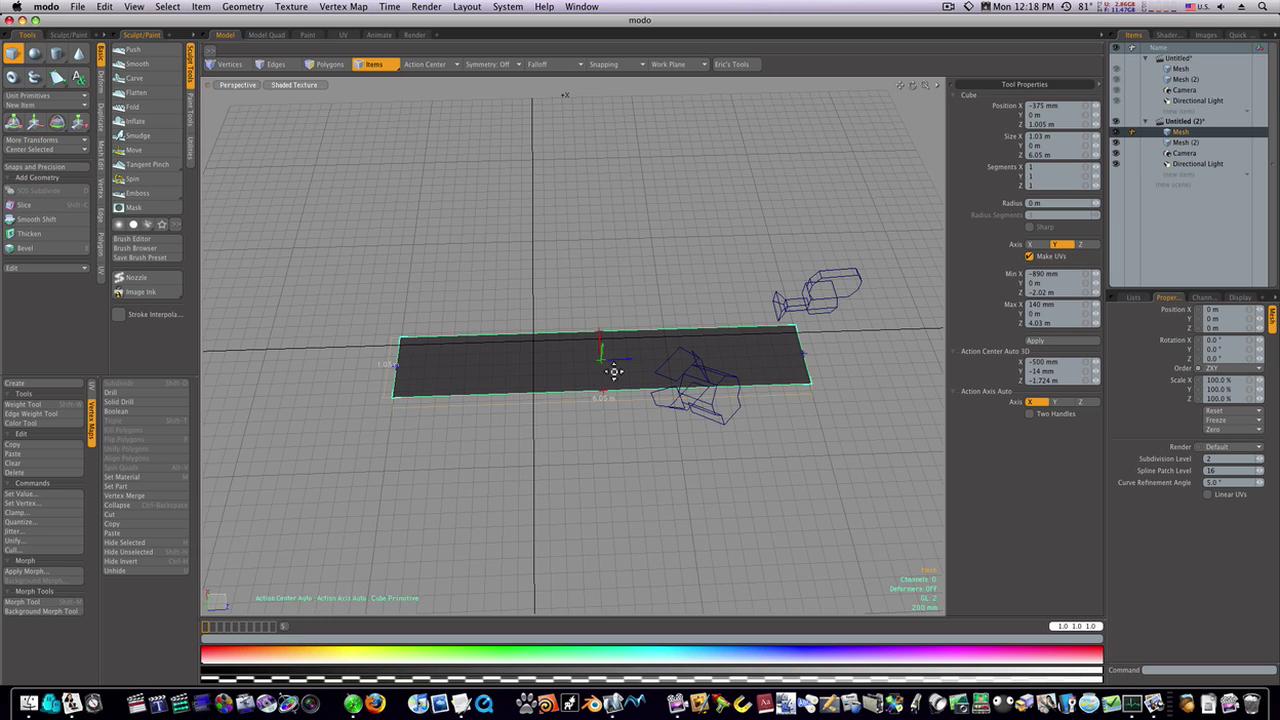
left_click_drag(603, 369, 602, 333)
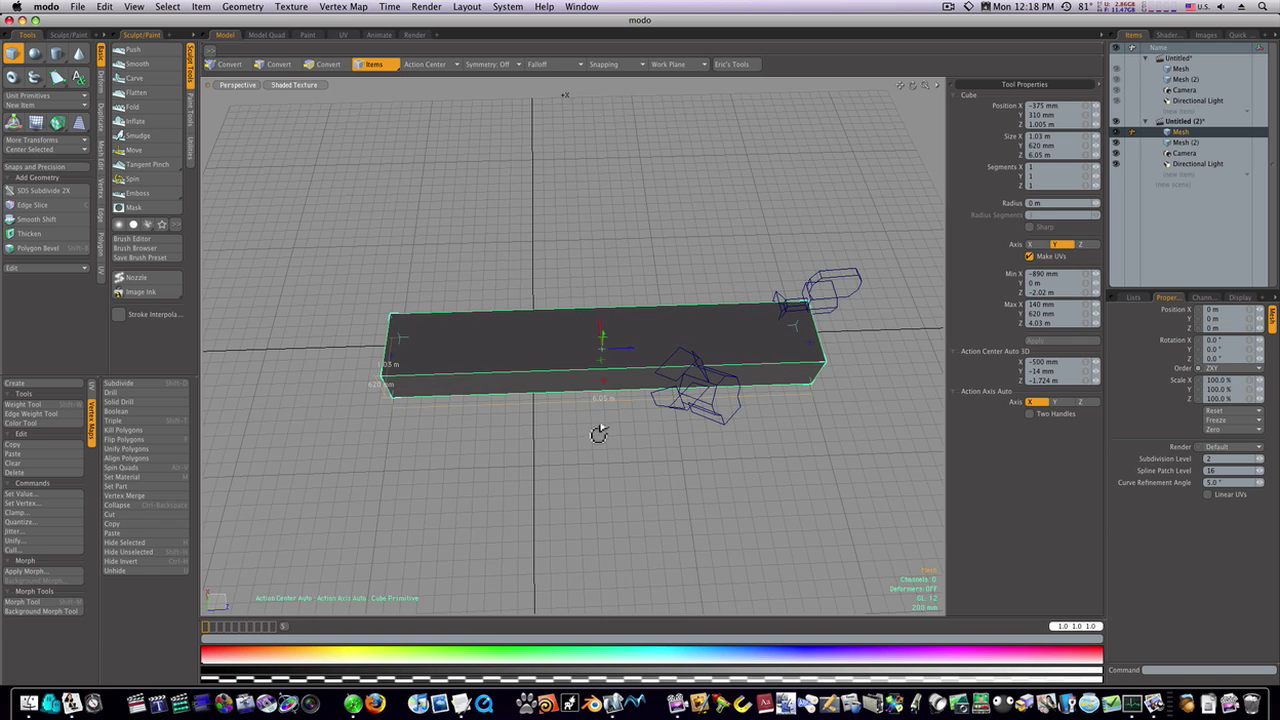
left_click_drag(598, 433, 603, 371, "alt")
key("space")
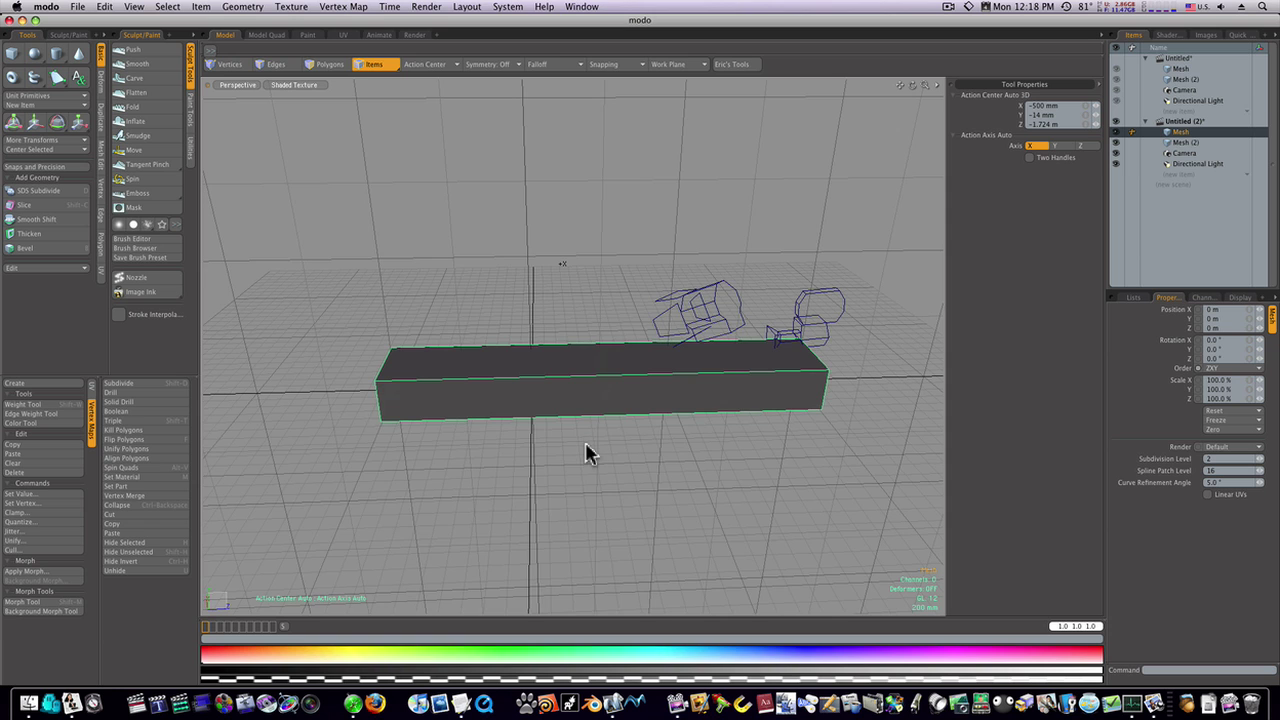
Preview the plain box as a subdivision surface, then return it to its hard-edged polygon form
mouse_move(585, 448)
left_mouse_down("alt")
mouse_move(586, 423)
mouse_move(589, 446)
left_mouse_up("alt")
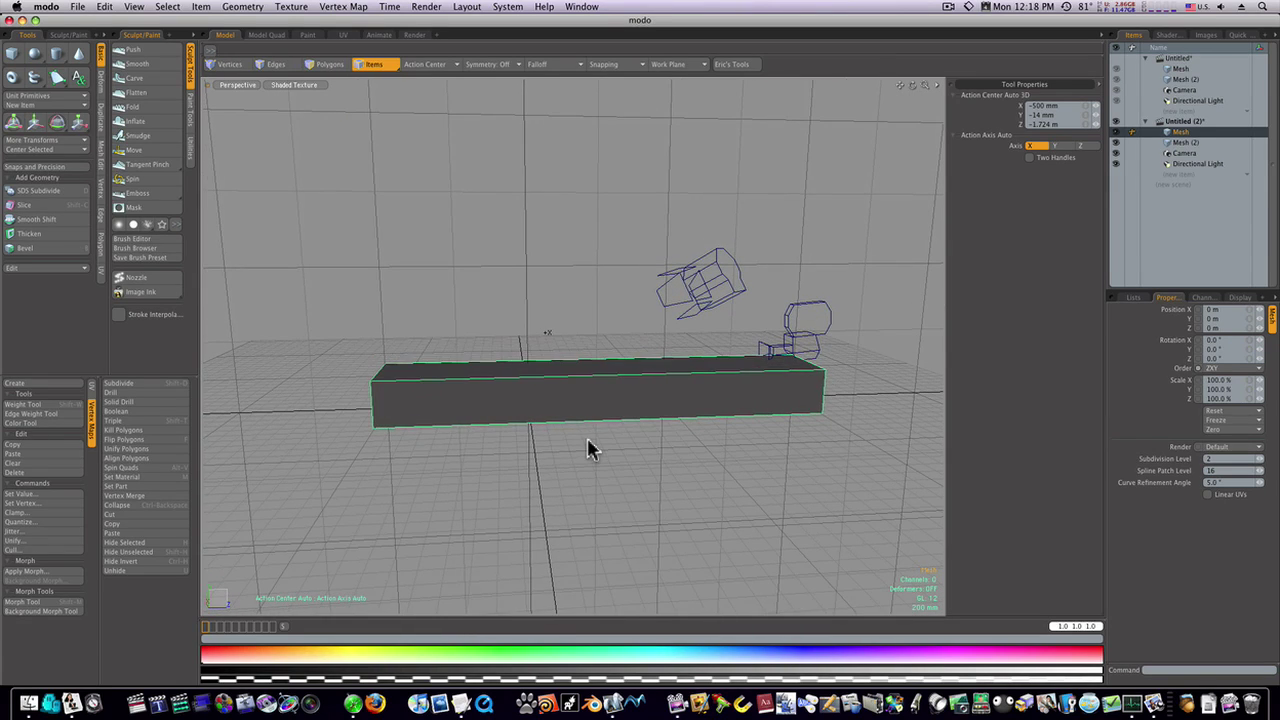
key("Tab")
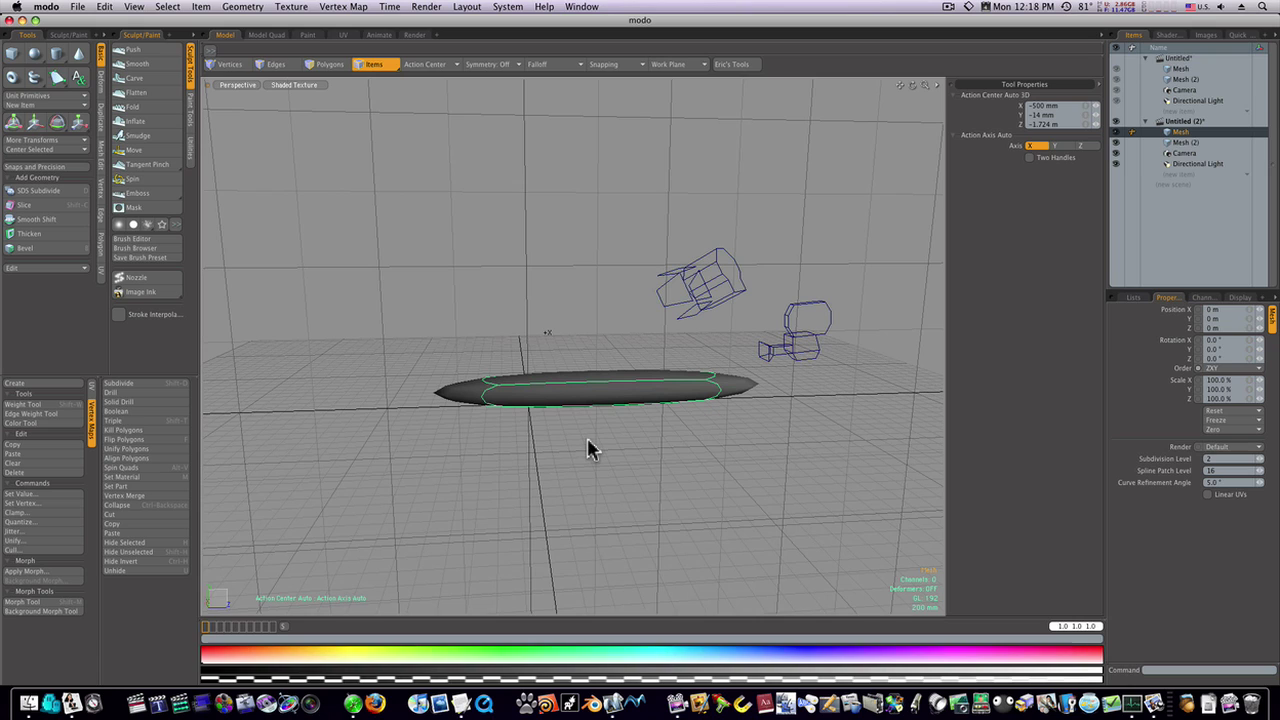
key("Tab")
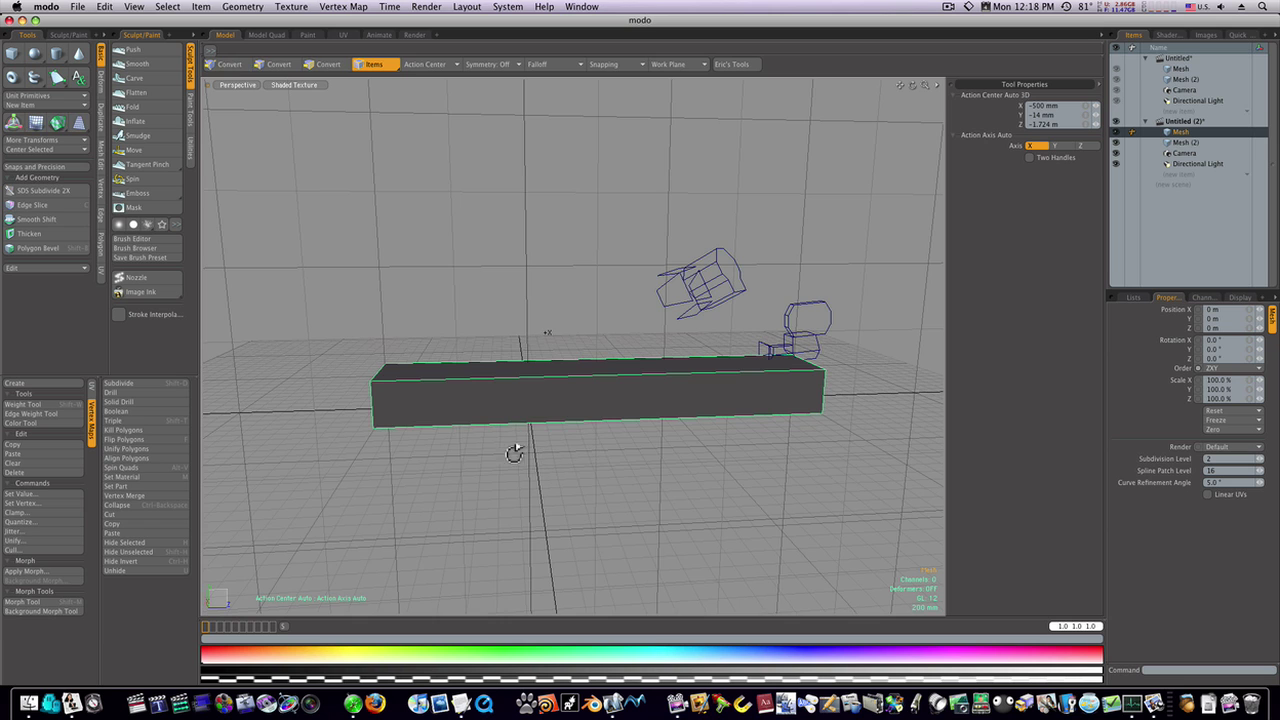
left_click_drag(517, 451, 580, 457, "alt")
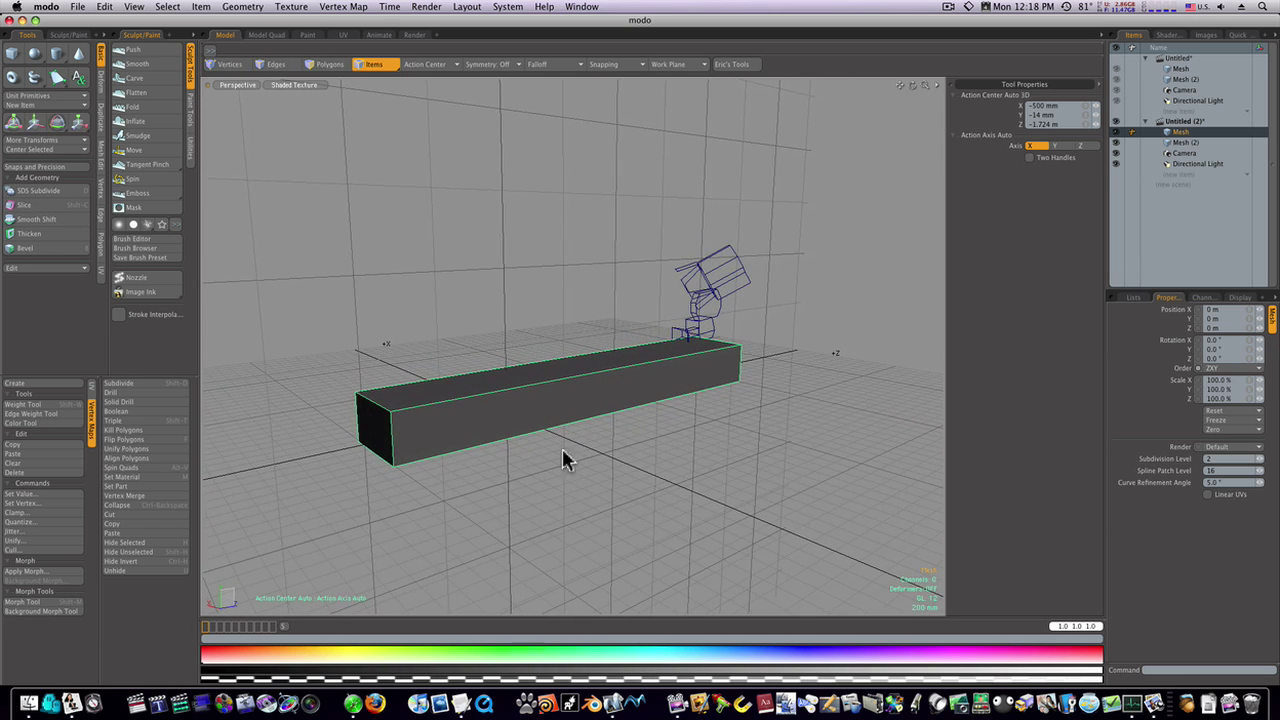
Loop-slice the ring of side and end polygons horizontally around the box with one cut at 40%
left_click(100, 160)
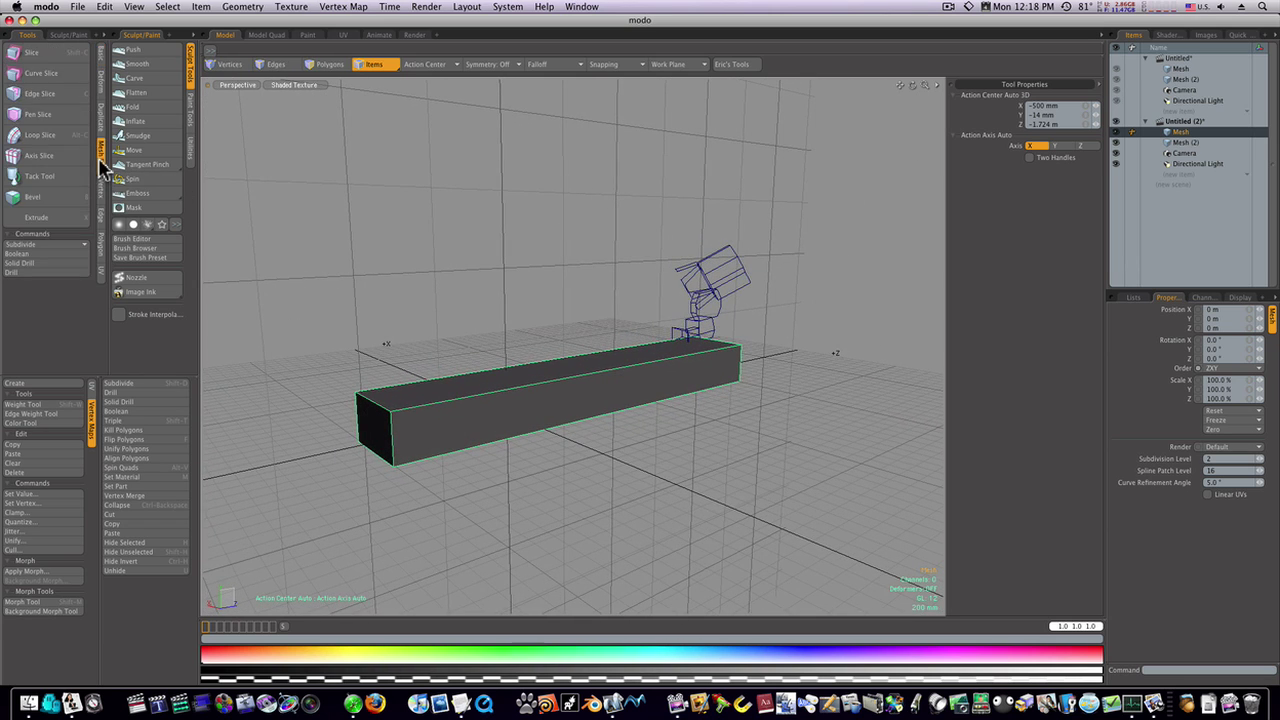
key("q")
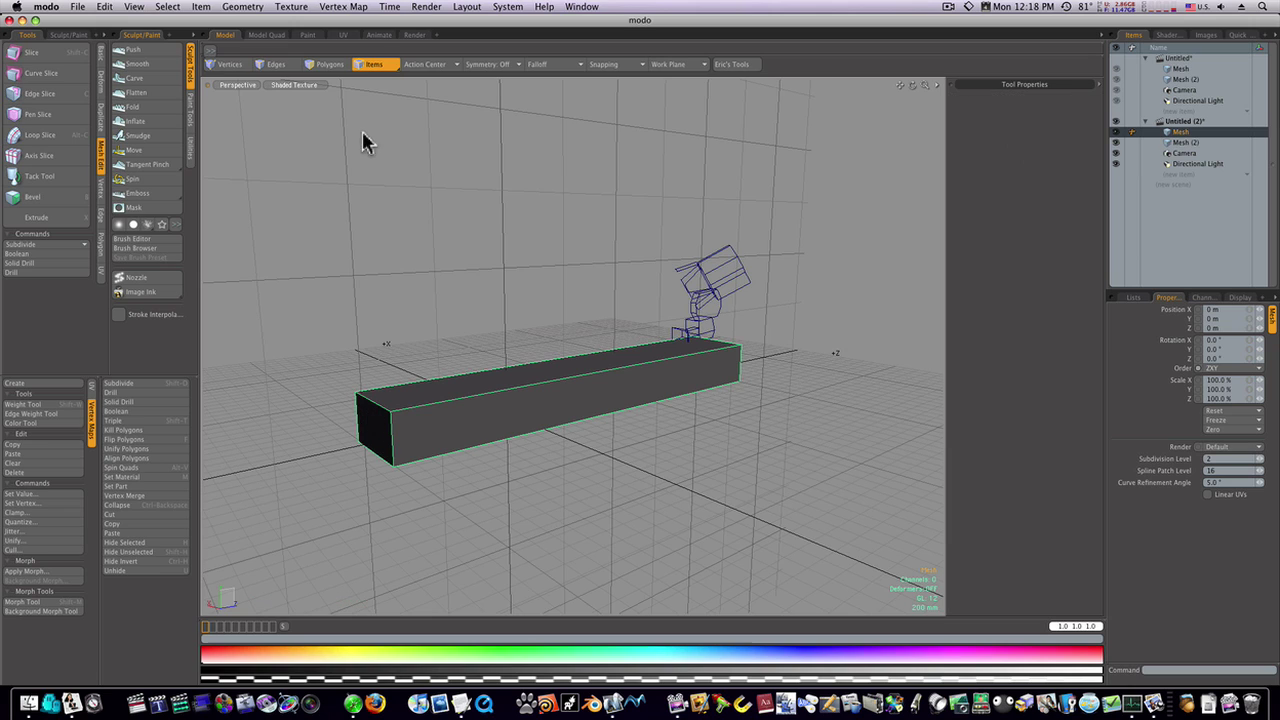
left_click(330, 64)
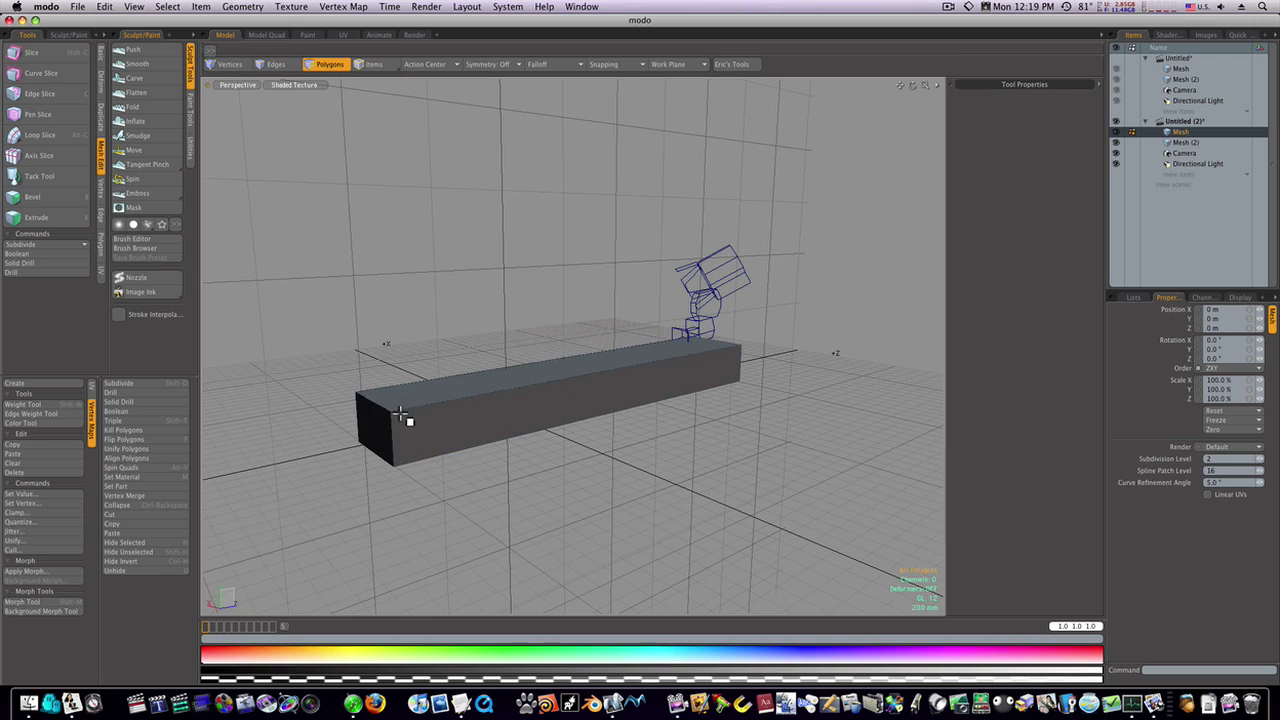
left_click_drag(383, 426, 403, 422)
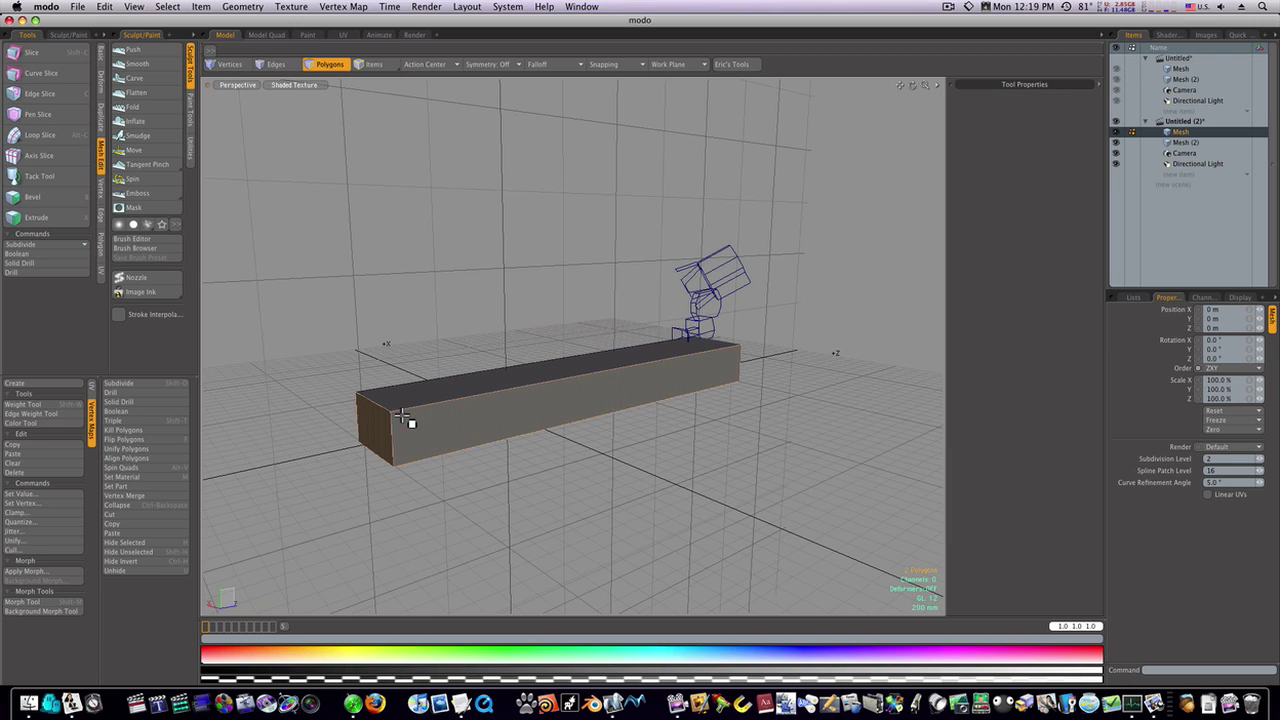
left_click(55, 134)
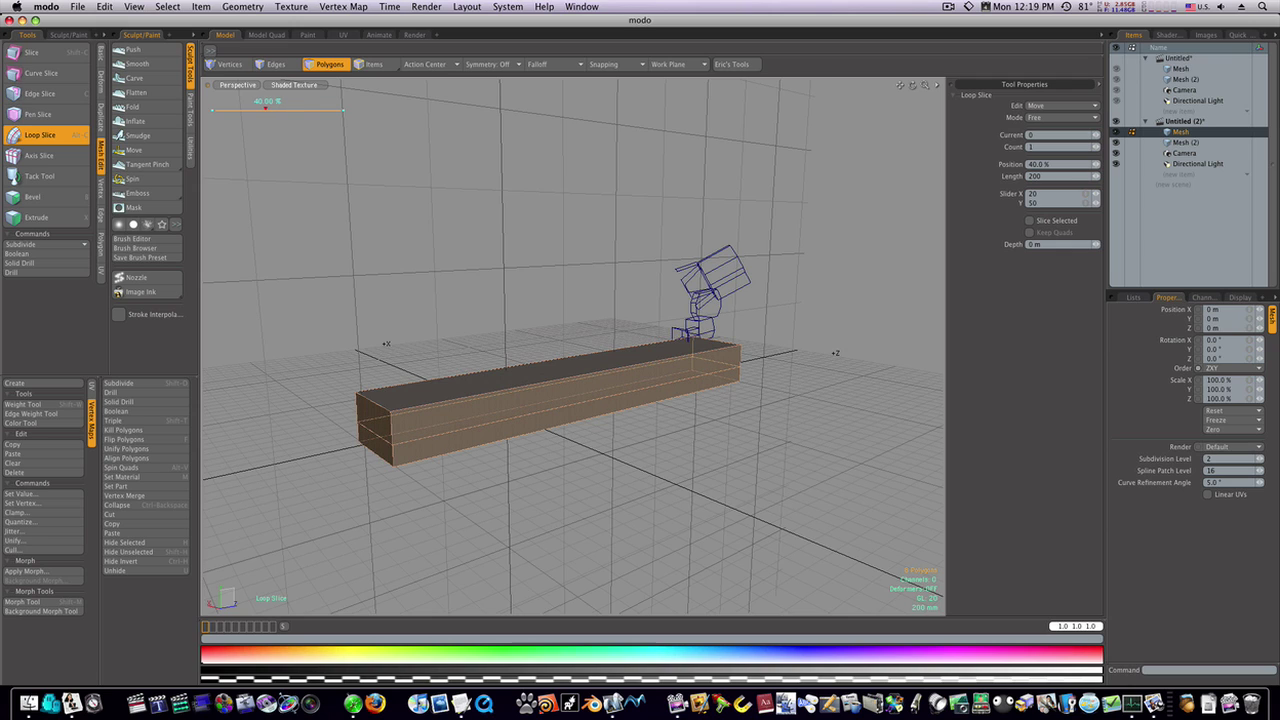
key("q")
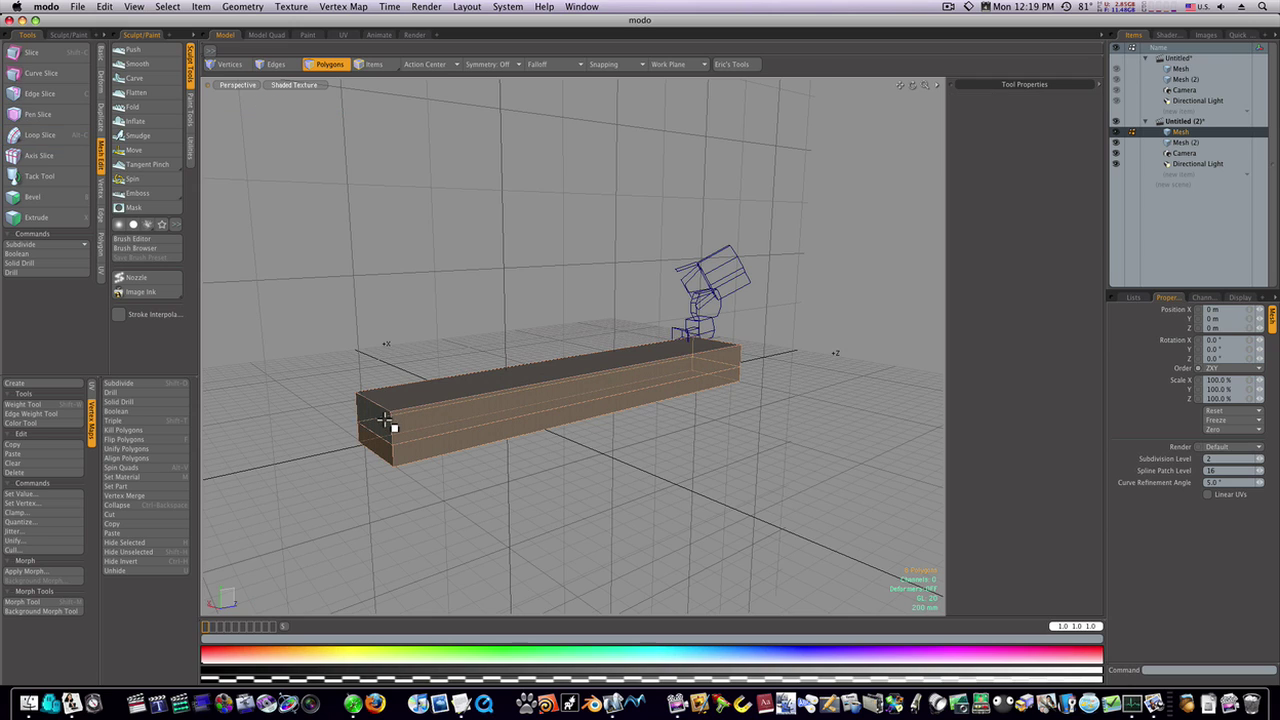
Add a single loop slice at 85% around the upper band of the box, near its top edge
left_click_drag(385, 424, 451, 416)
left_click(40, 134)
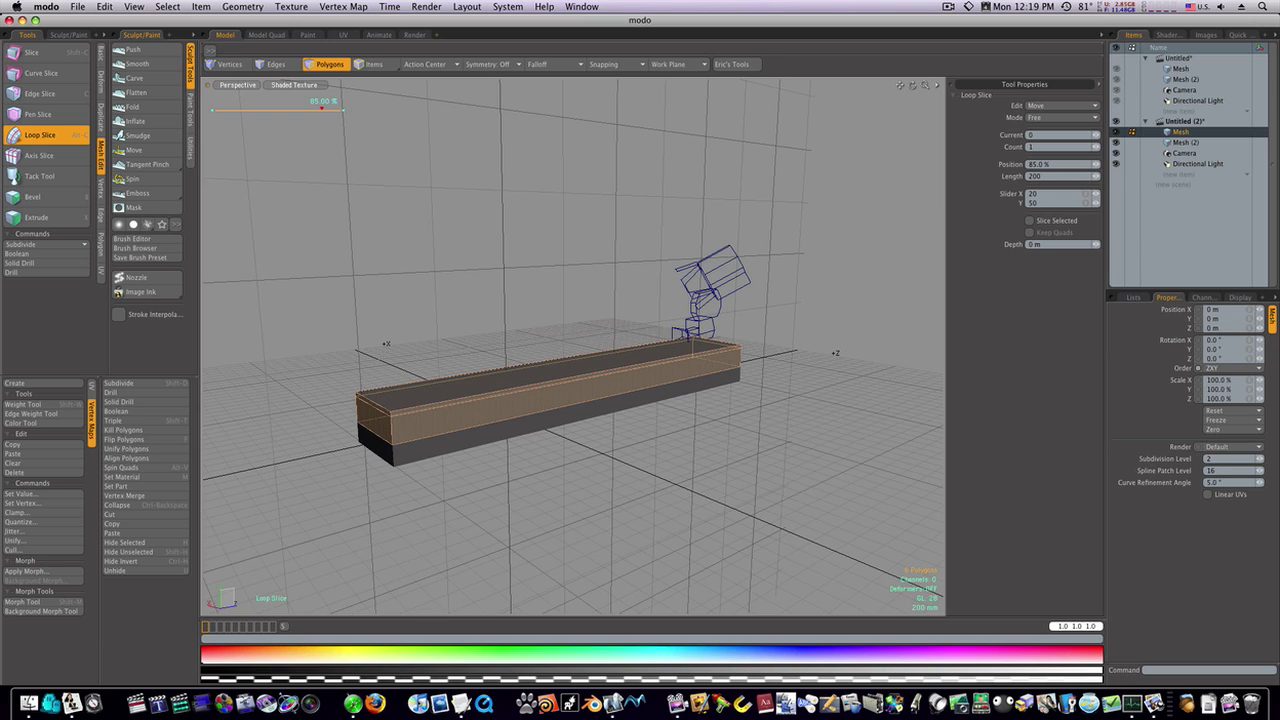
left_click(449, 463)
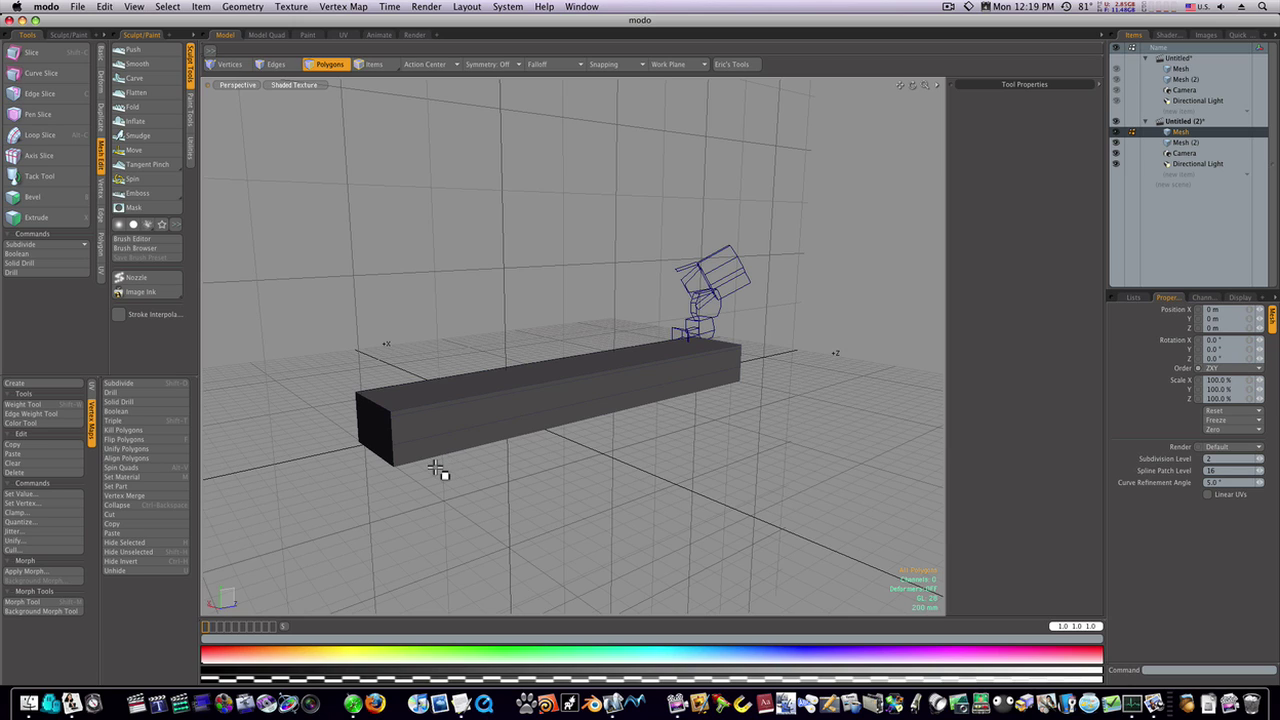
Loop-slice the box crosswise with two cuts from the long side's polygons, placed near its ends at about 2% and 98%
left_click_drag(431, 450, 425, 408)
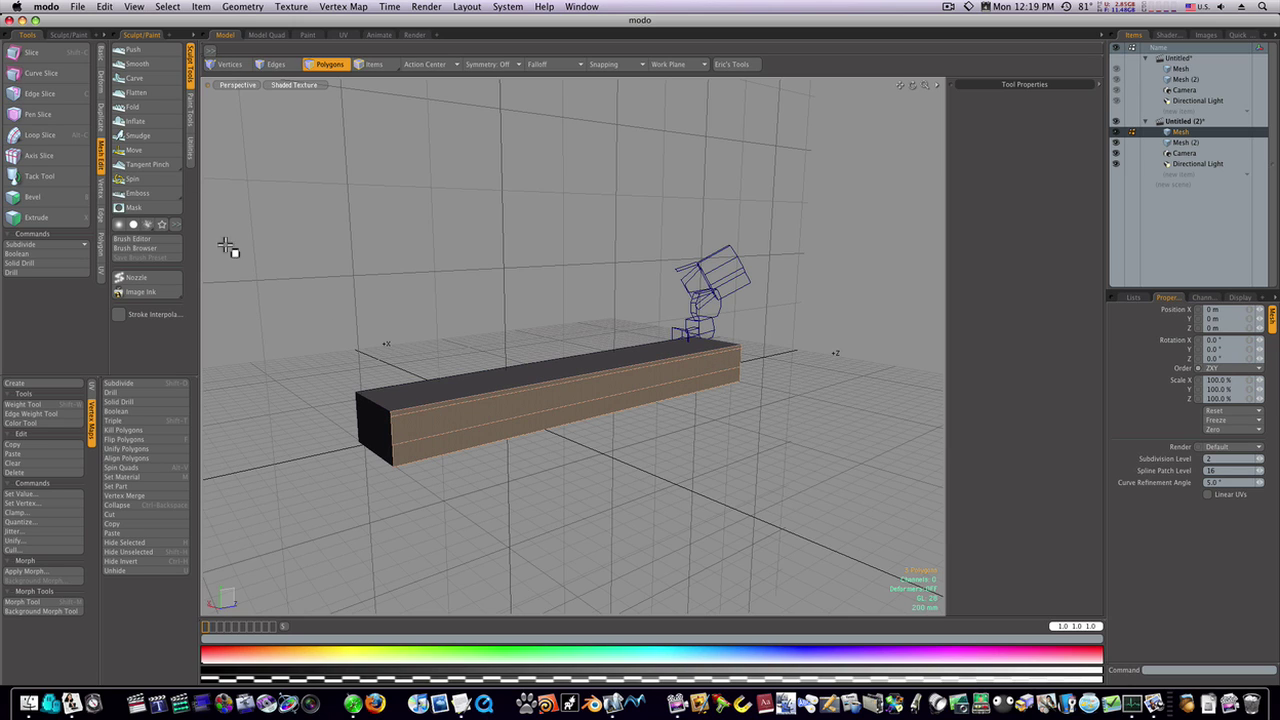
left_click(69, 139)
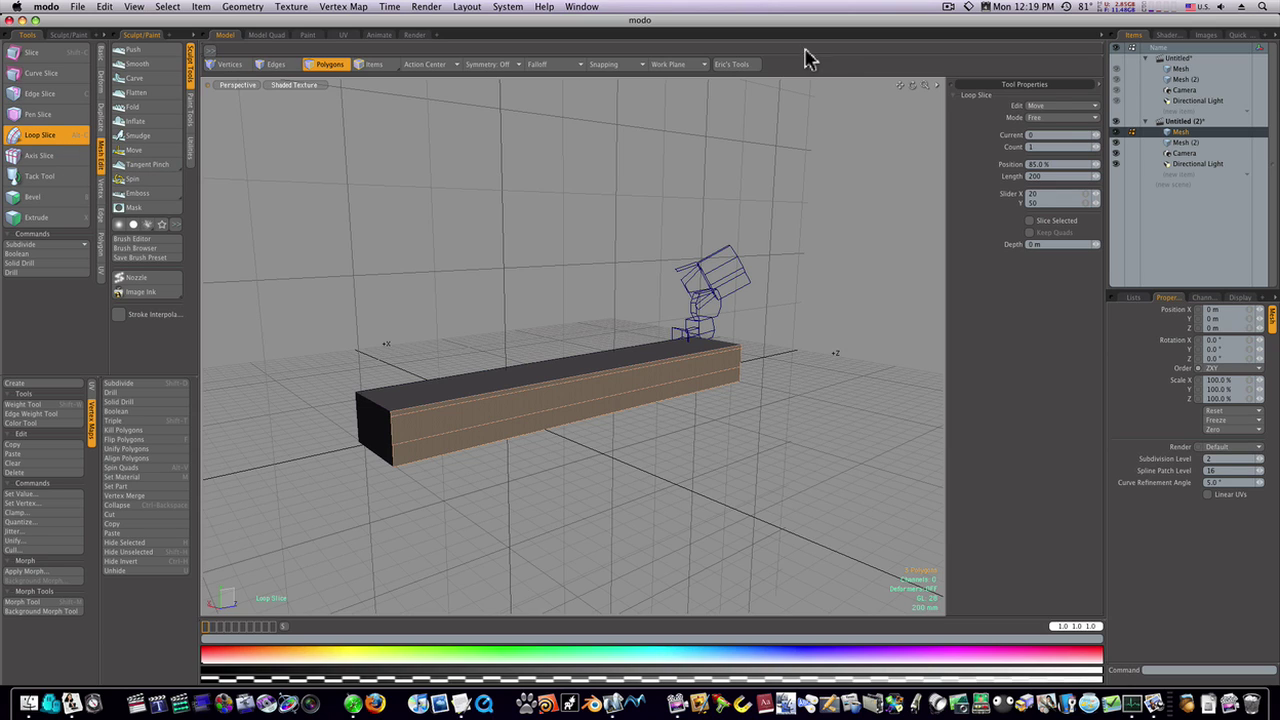
left_click(1097, 147)
left_click(562, 403)
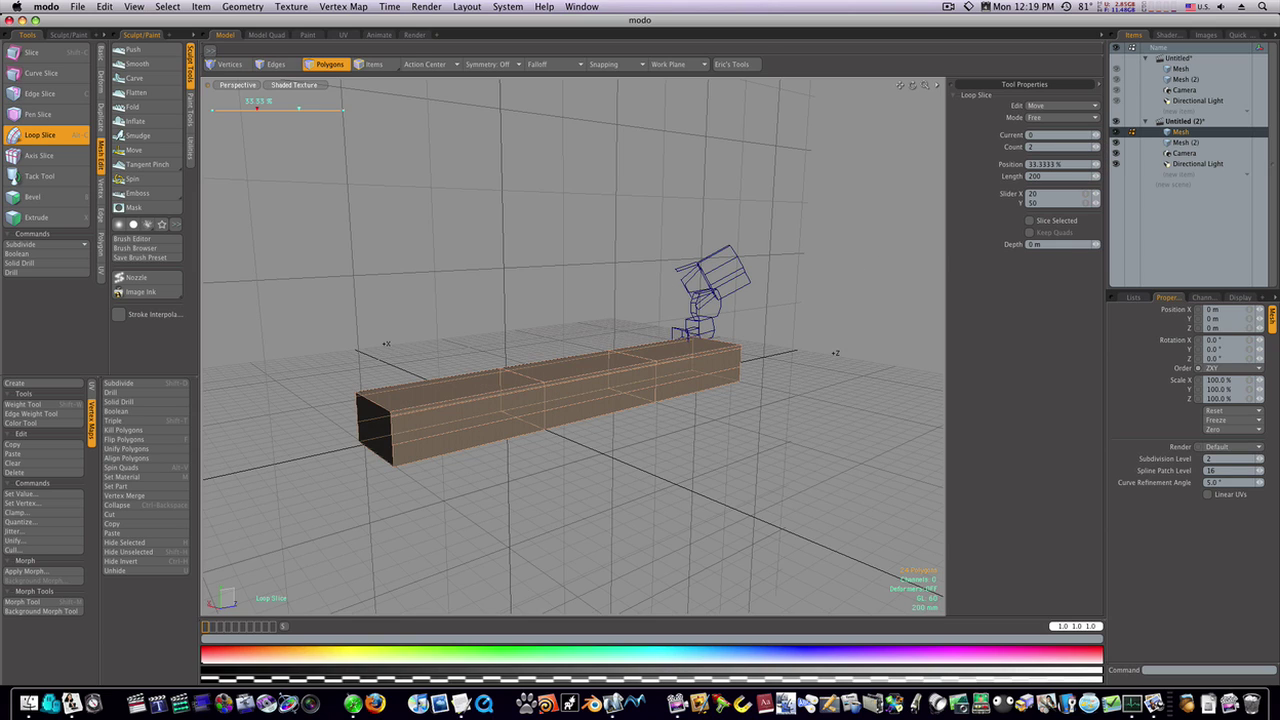
left_click_drag(257, 108, 223, 108)
left_click(299, 108)
left_click_drag(299, 108, 340, 108)
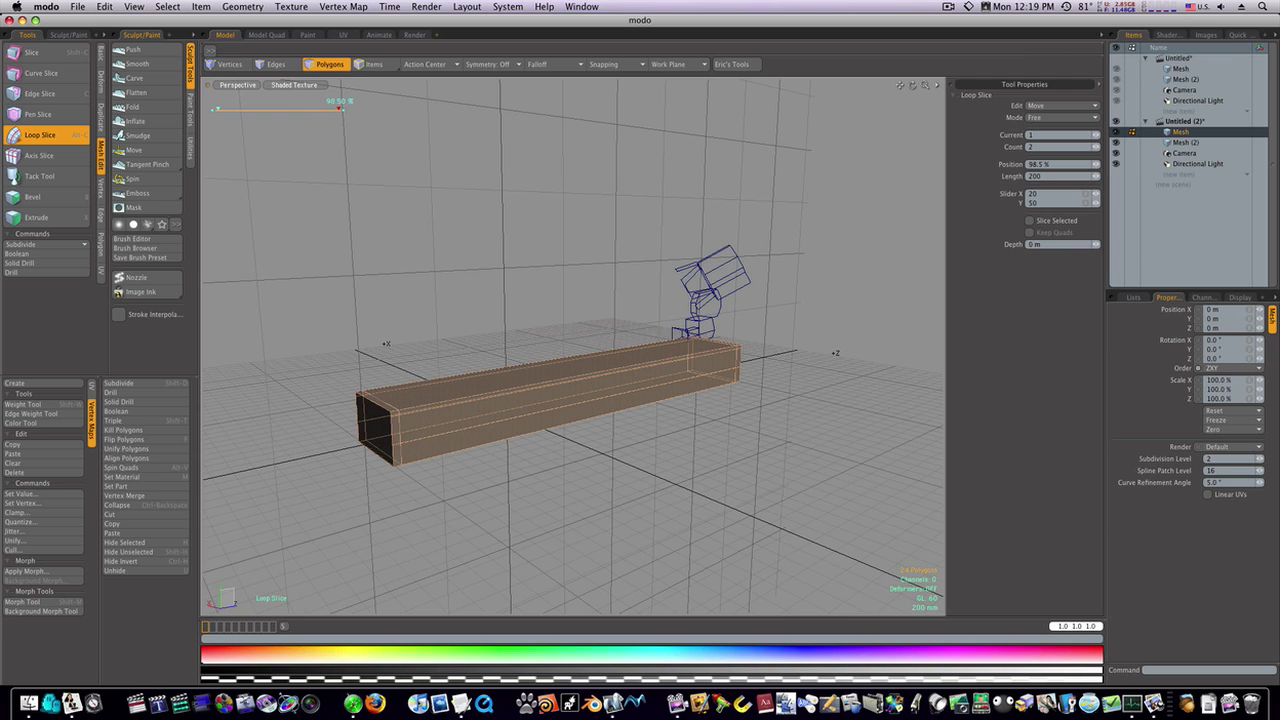
key("q")
left_click(389, 234)
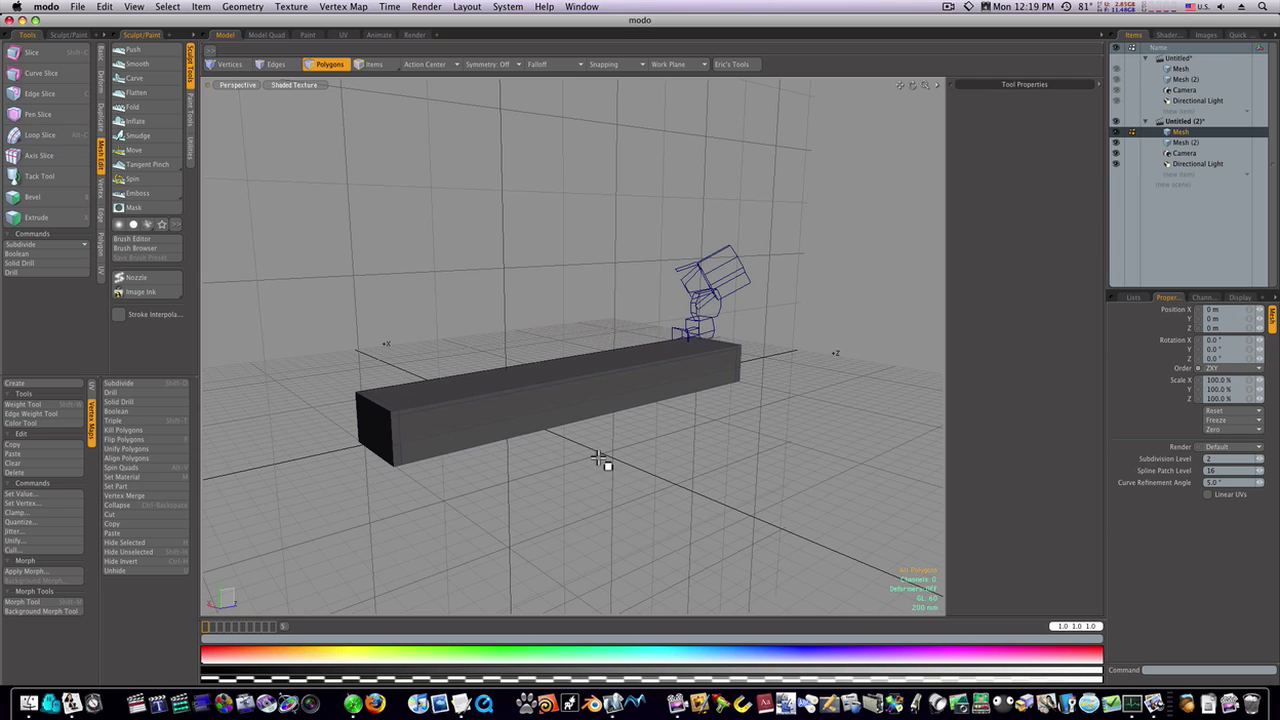
Check the box's rounded ends in subdivision mode and switch back to polygons
left_click_drag(600, 451, 591, 467, "alt")
key("Tab")
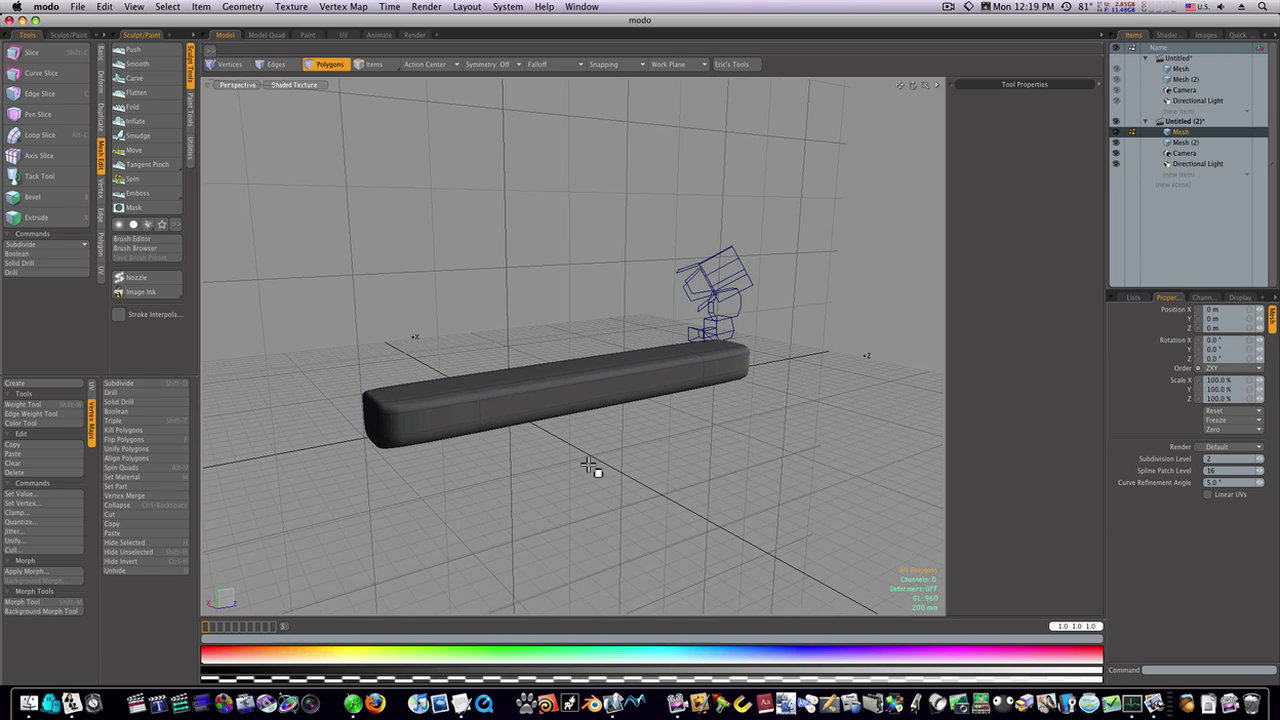
key("Tab")
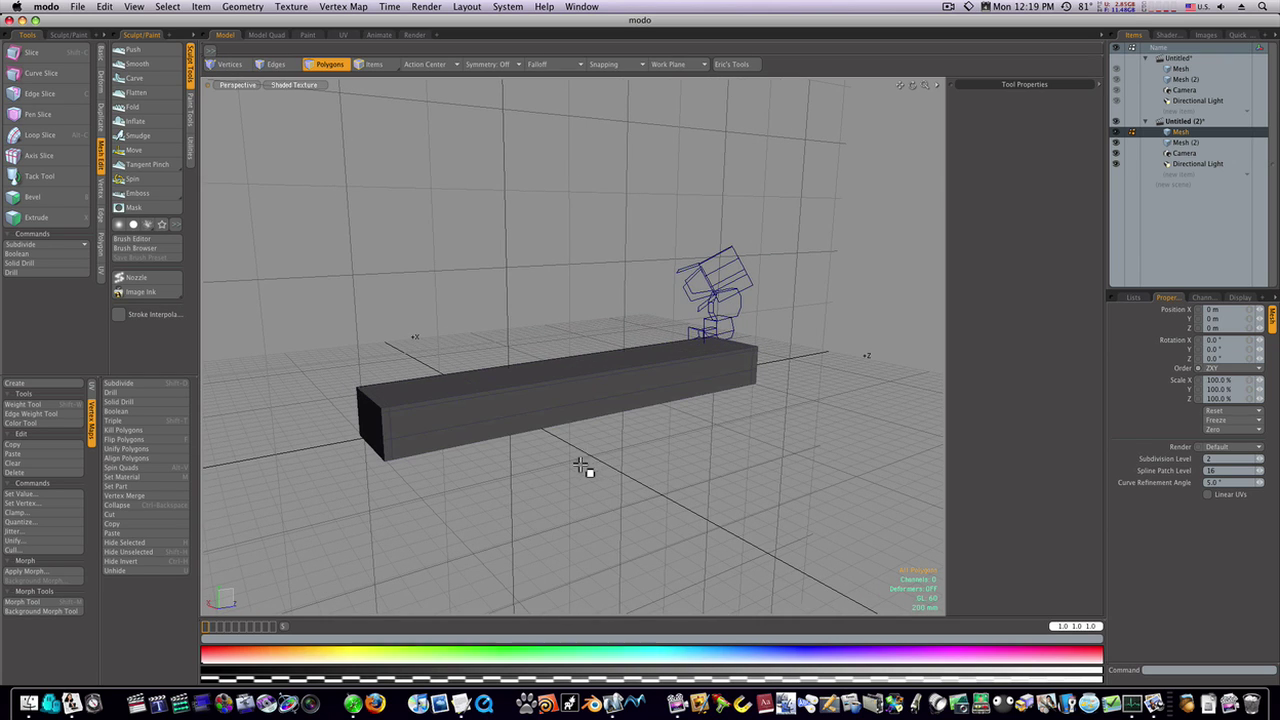
Loop-slice the box lengthwise with two cuts near its long sides, placing the second at 90%
mouse_move(549, 466)
left_mouse_down("alt")
mouse_move(603, 466)
mouse_move(530, 476)
left_mouse_up("alt")
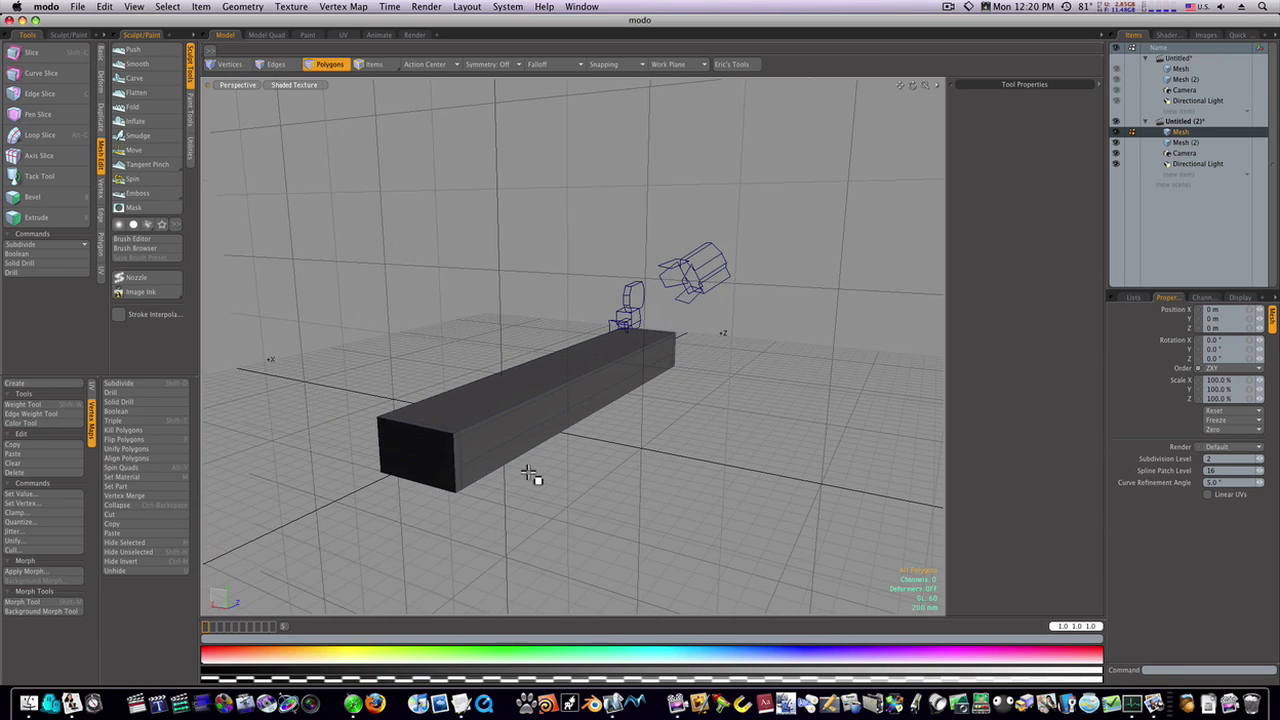
left_click_drag(426, 458, 432, 423)
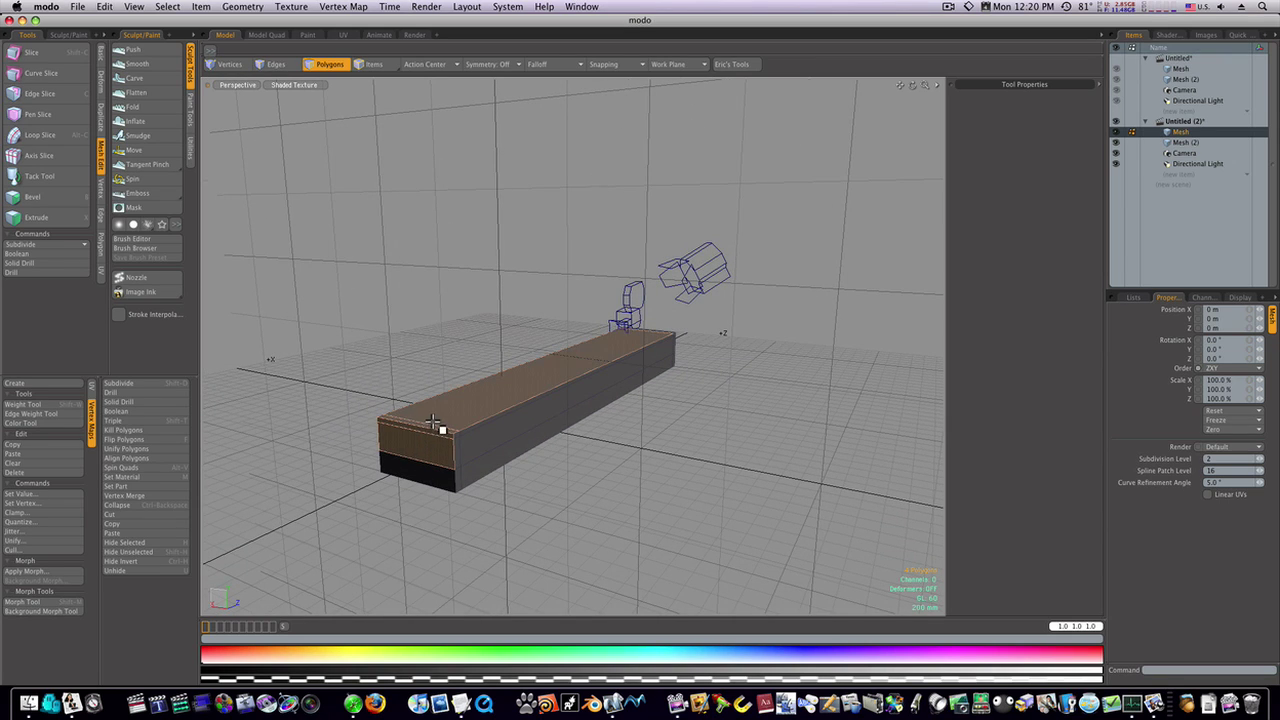
left_click(57, 134)
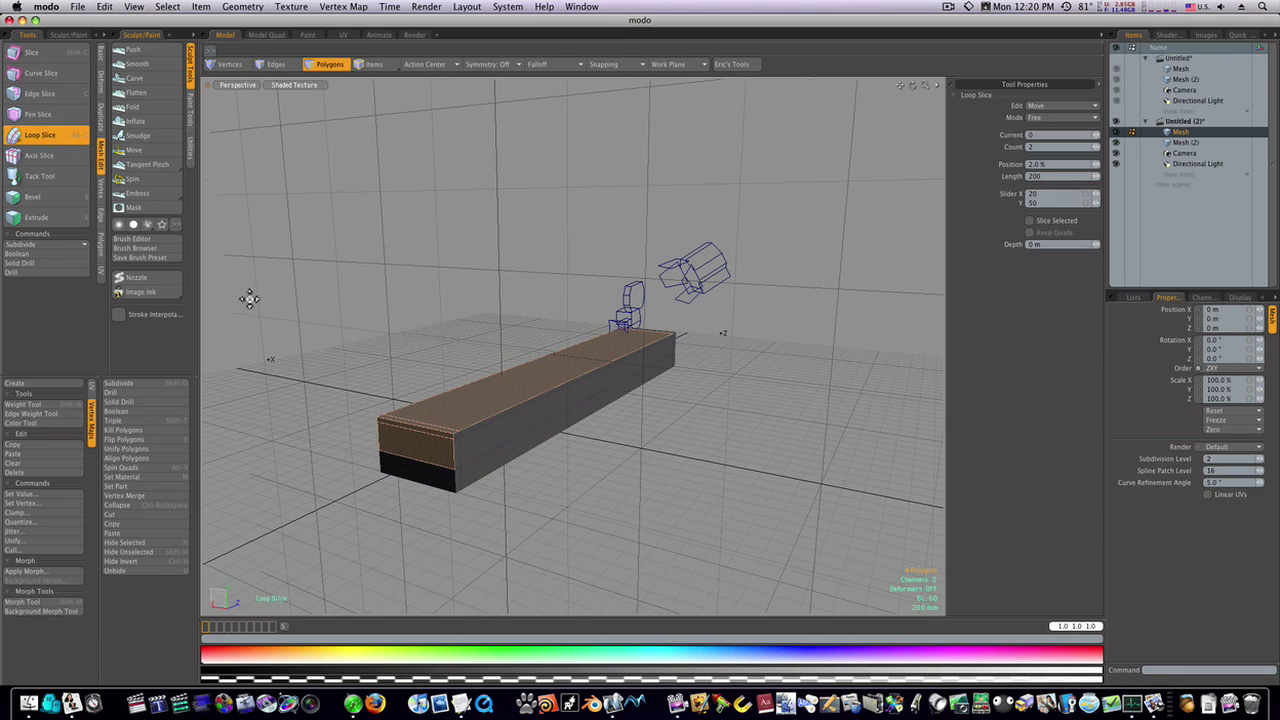
left_click(626, 452)
left_click_drag(626, 452, 651, 452)
left_click_drag(240, 108, 228, 108)
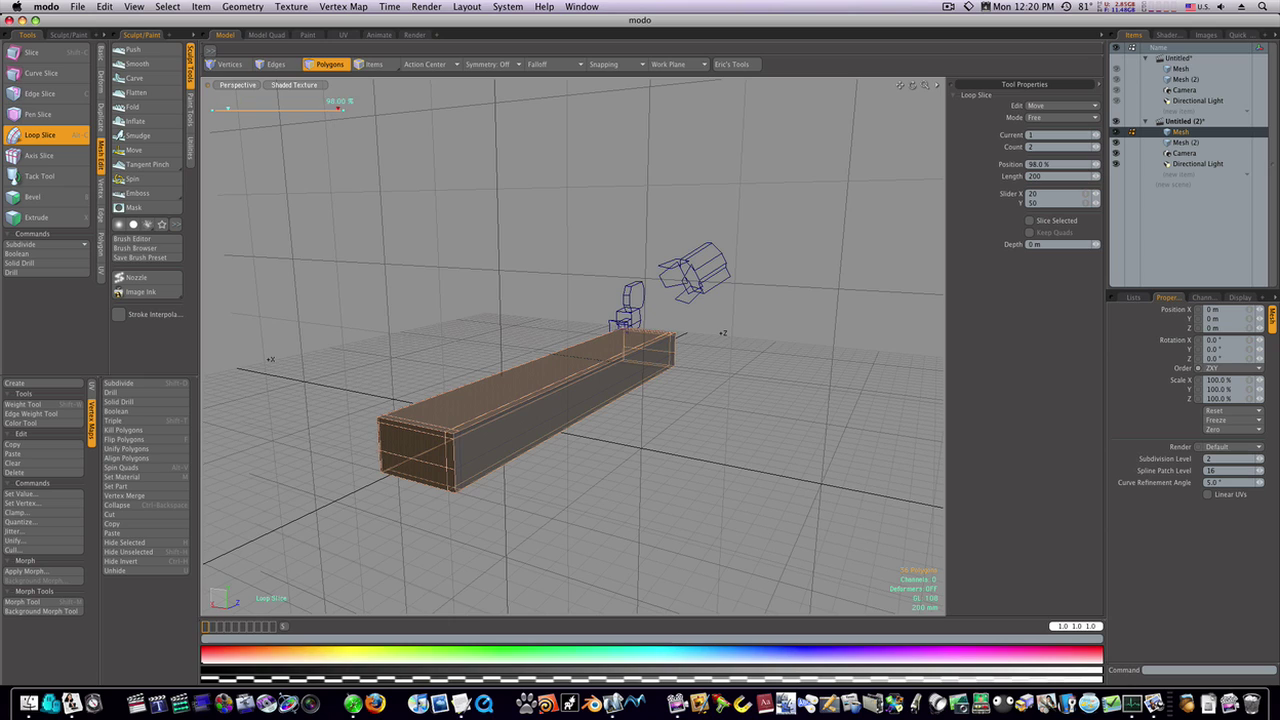
left_click_drag(341, 108, 329, 108)
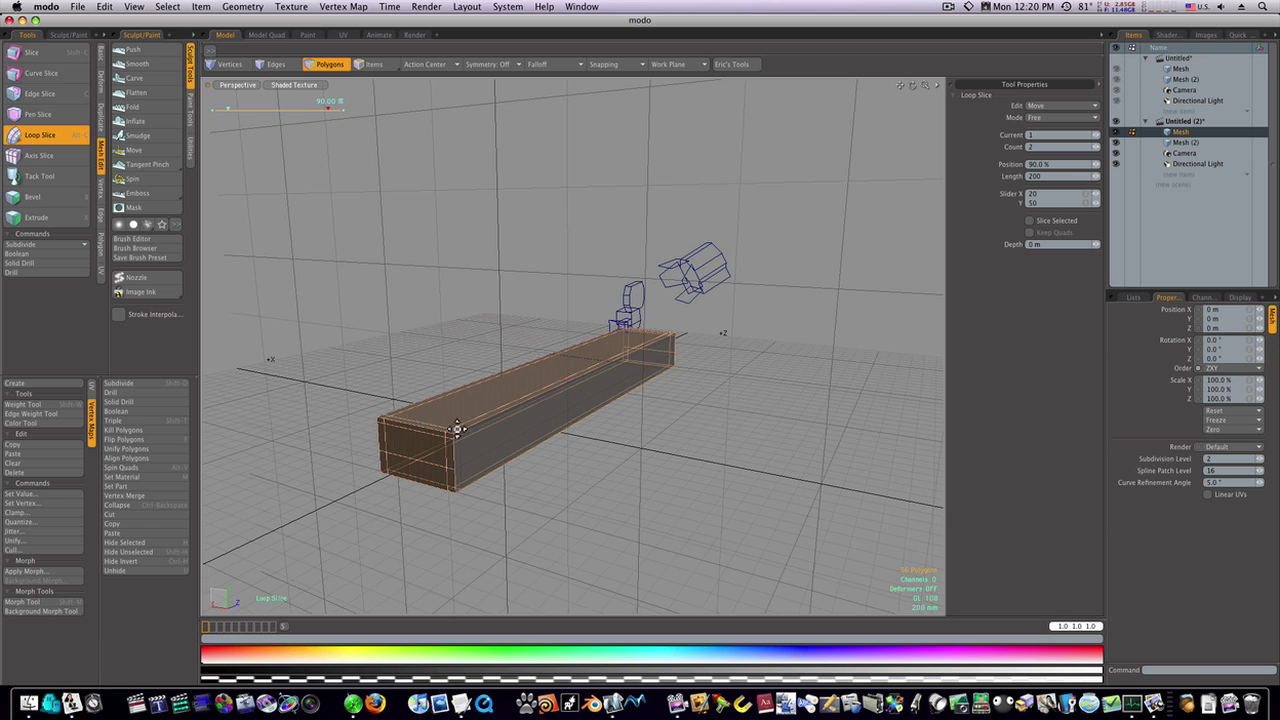
key("space")
left_click(636, 468)
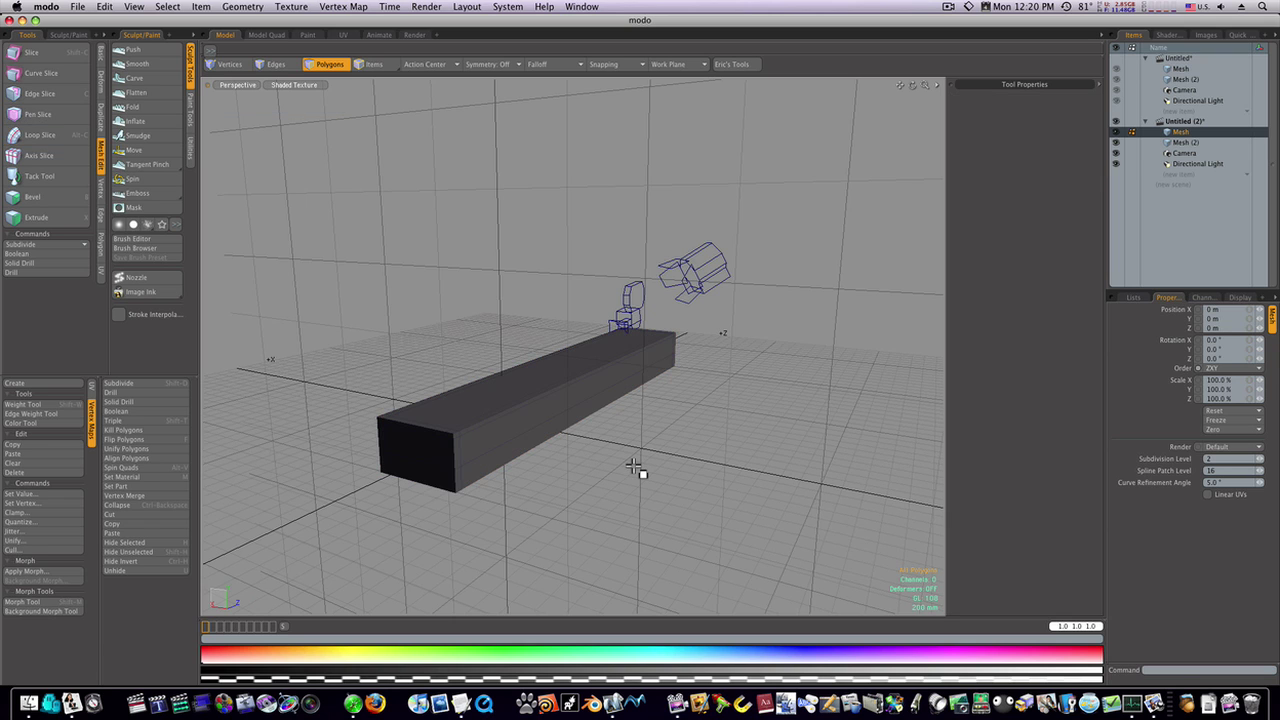
Inspect the tightened corners of the fully sliced box as a subdivision surface, then restore the polygon view
key("Tab")
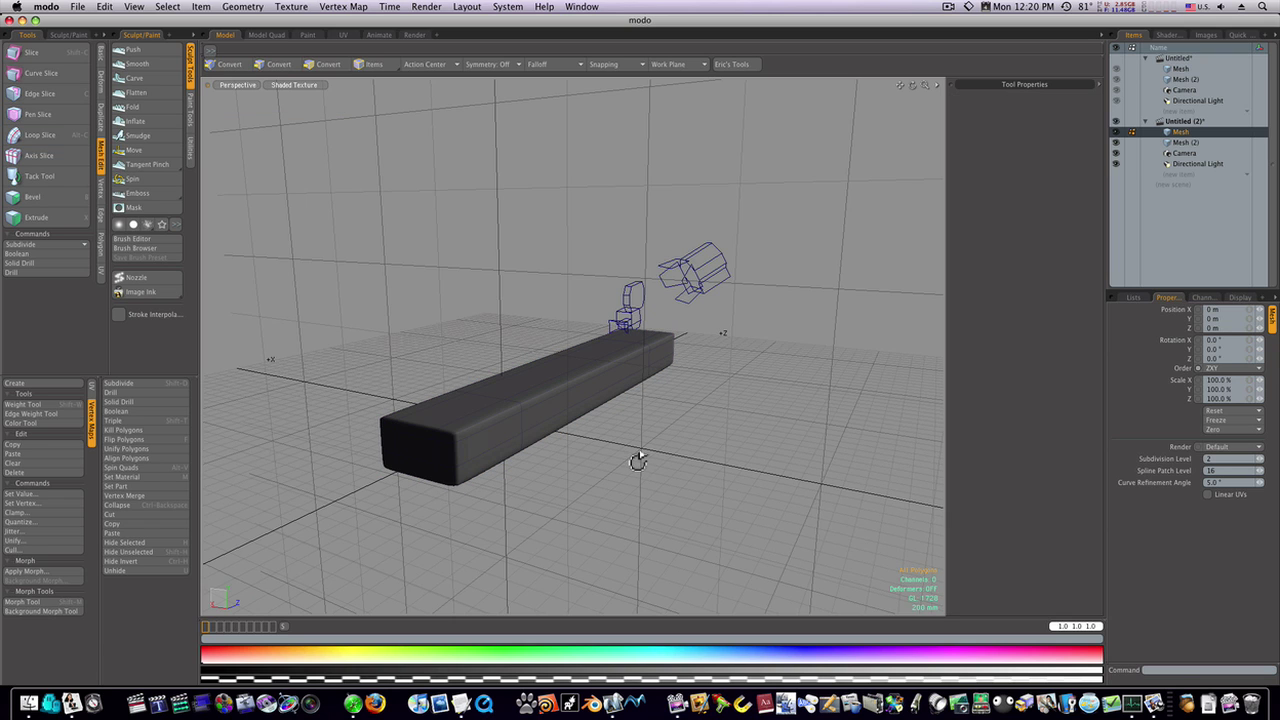
left_click_drag(637, 457, 529, 477, "alt")
key("Tab")
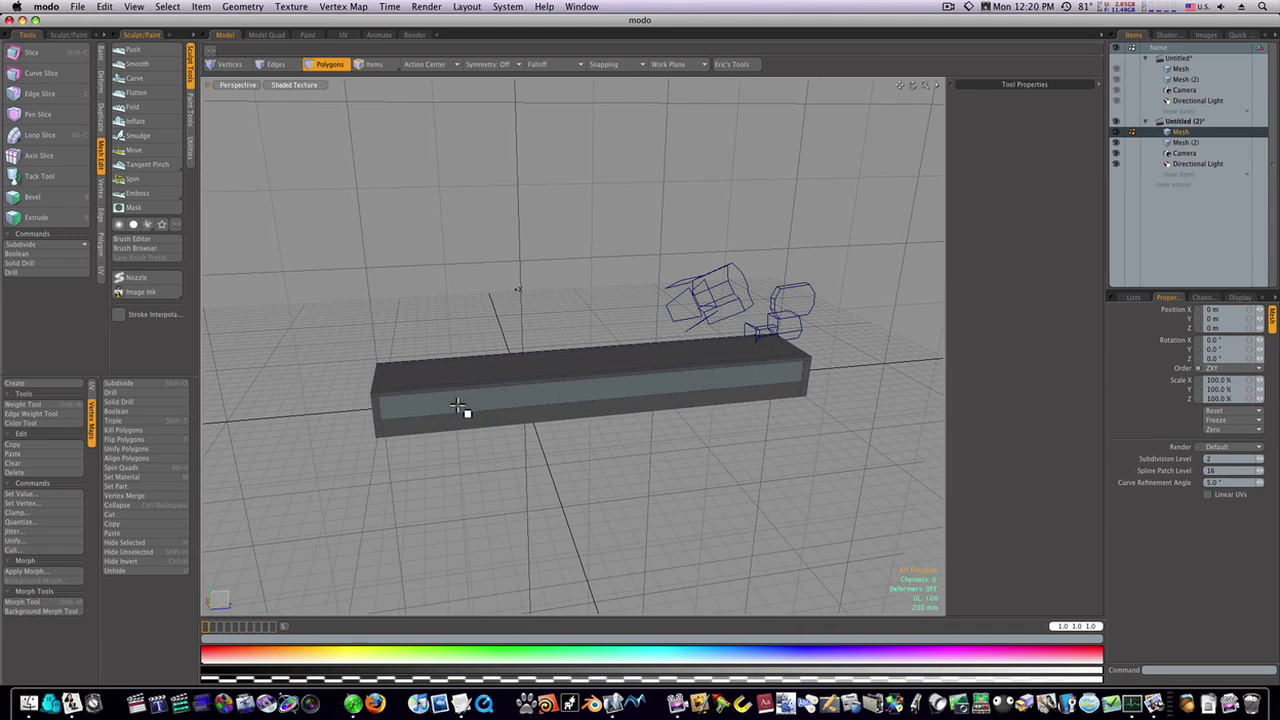
Loop-slice the box crosswise from its long-side polygons with two cuts in Symmetry mode at 11%
left_click_drag(466, 428, 466, 403)
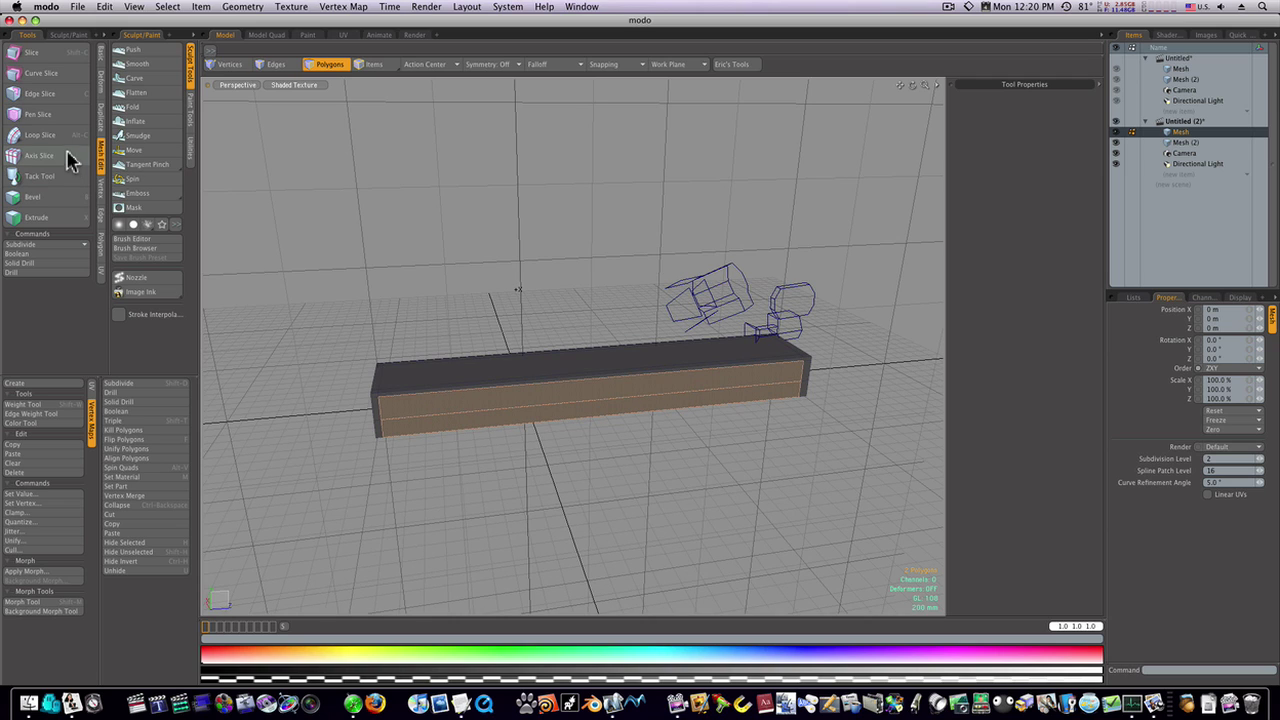
left_click(62, 136)
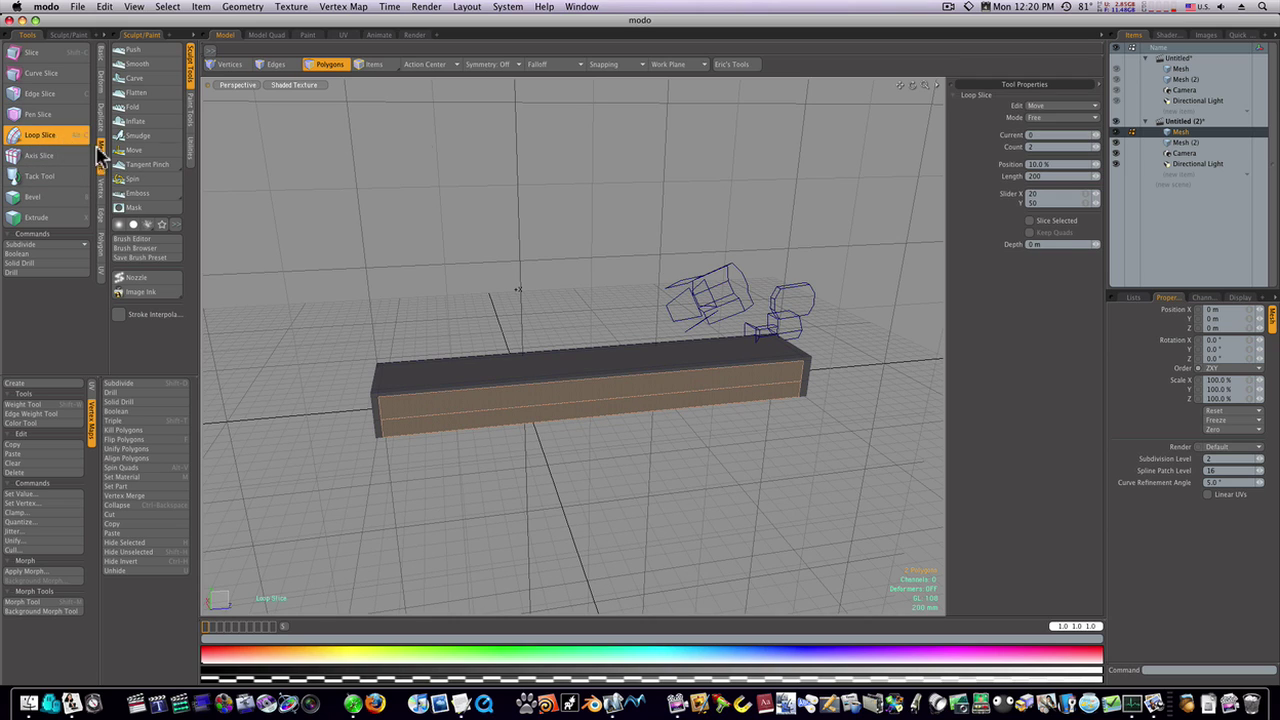
left_click(1042, 117)
left_click(1047, 130)
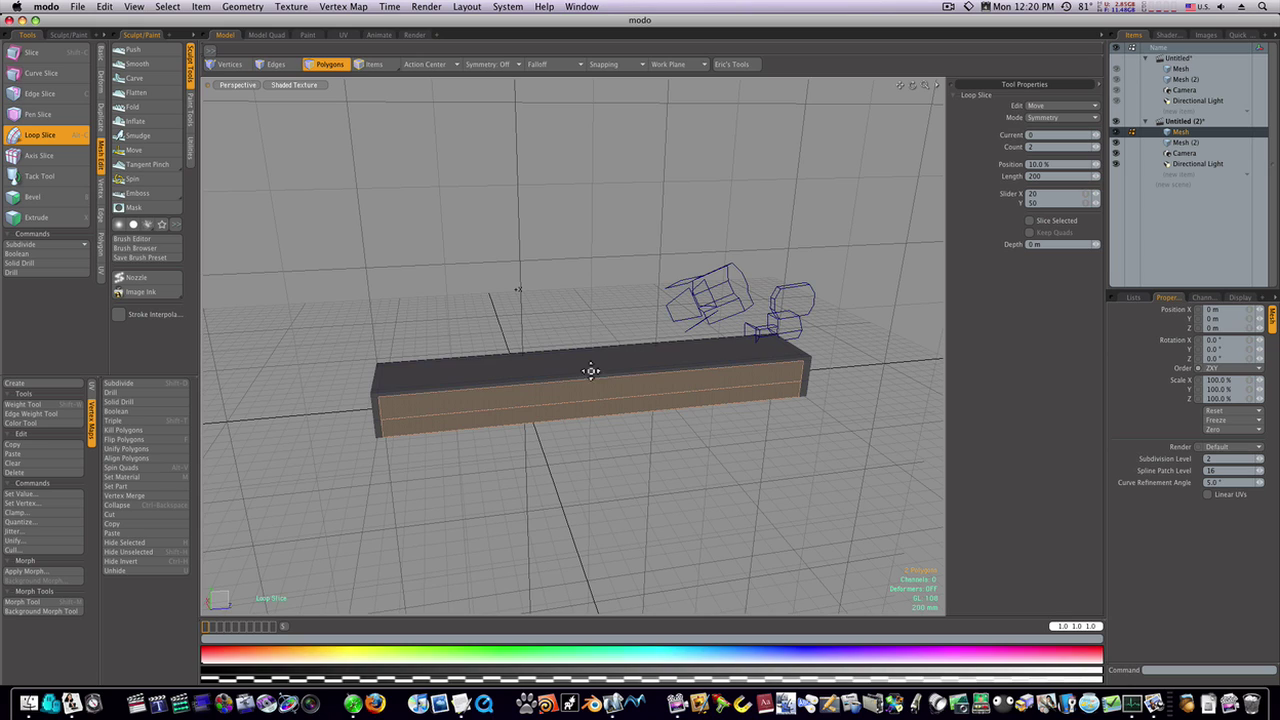
mouse_move(590, 372)
left_mouse_down()
mouse_move(640, 372)
mouse_move(590, 372)
left_mouse_up()
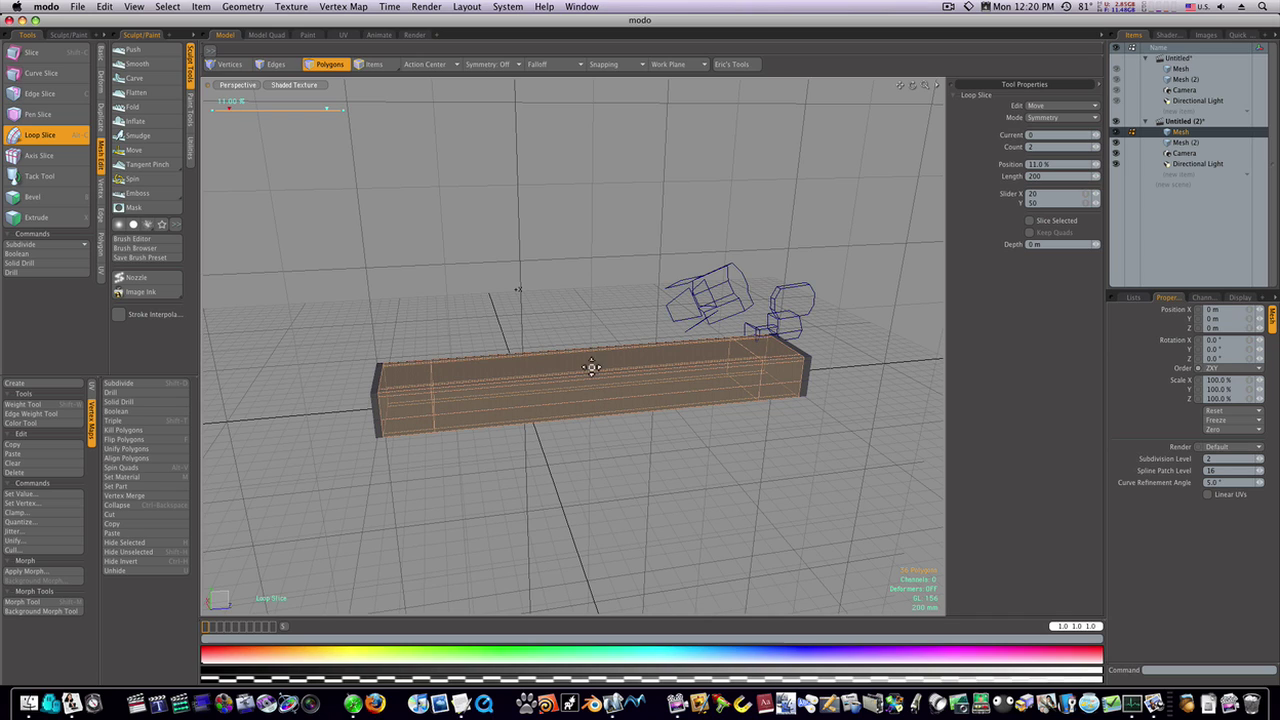
key("space")
left_click(600, 332)
Loop-slice the box's middle section crosswise with two more symmetric cuts at 15%, starting from its top and side polygons
left_click(530, 356)
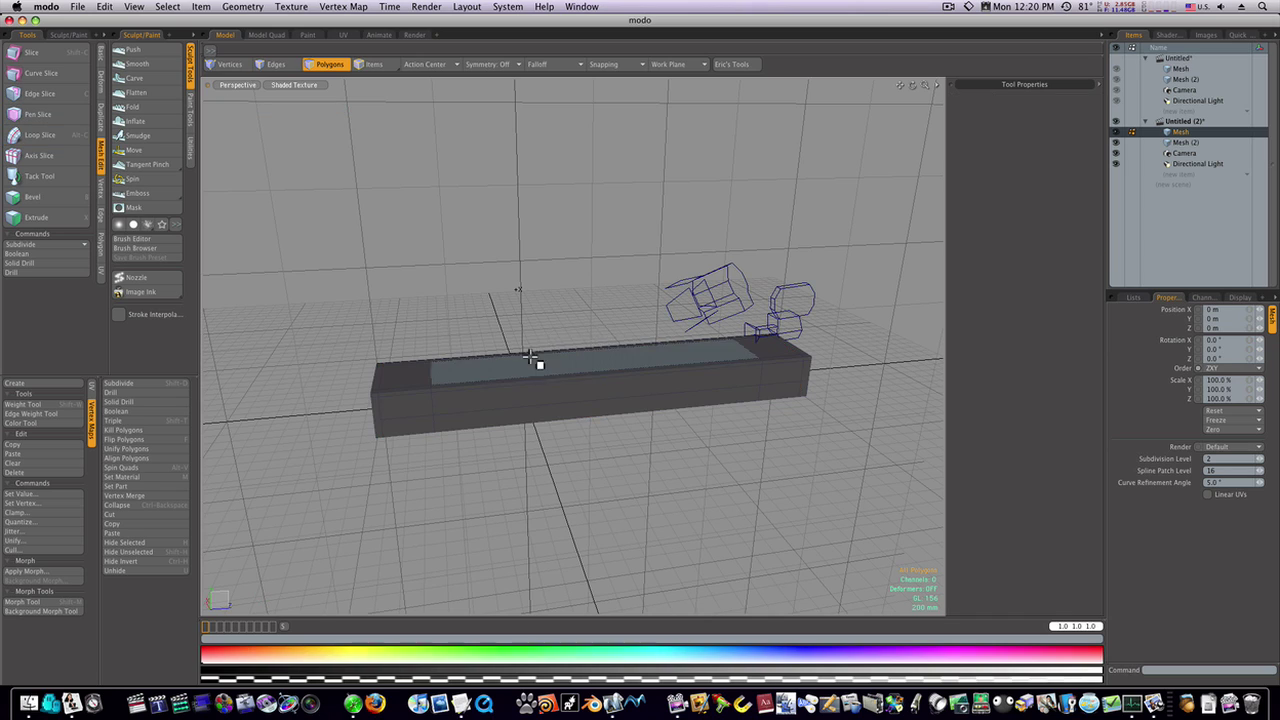
left_click(577, 390)
left_click(574, 372, "shift")
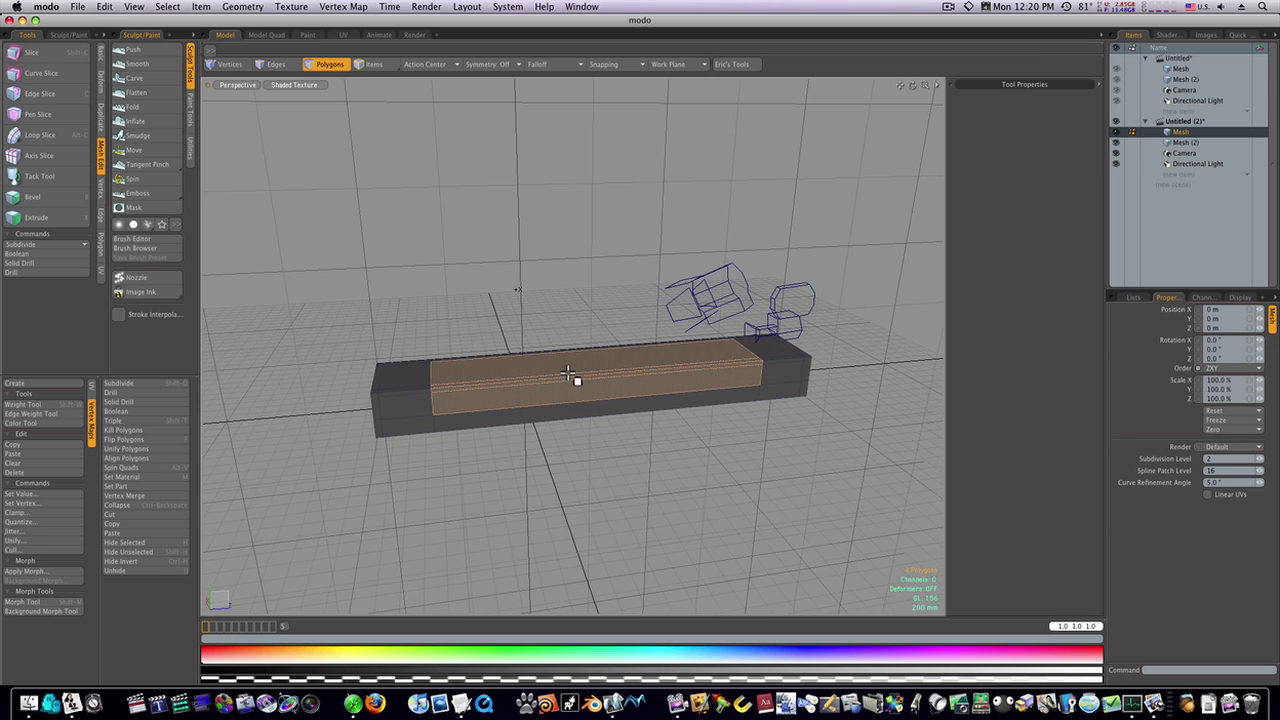
left_click(40, 134)
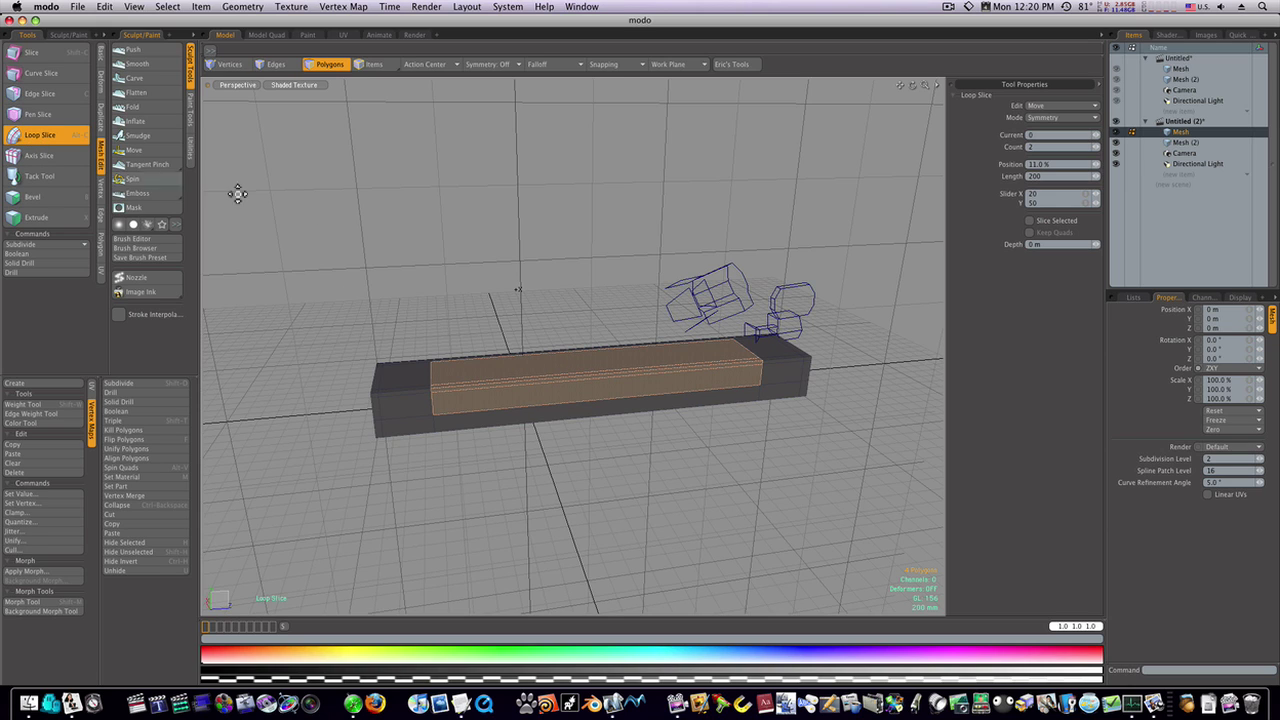
left_click(518, 289)
left_click_drag(518, 289, 517, 289)
key("Escape")
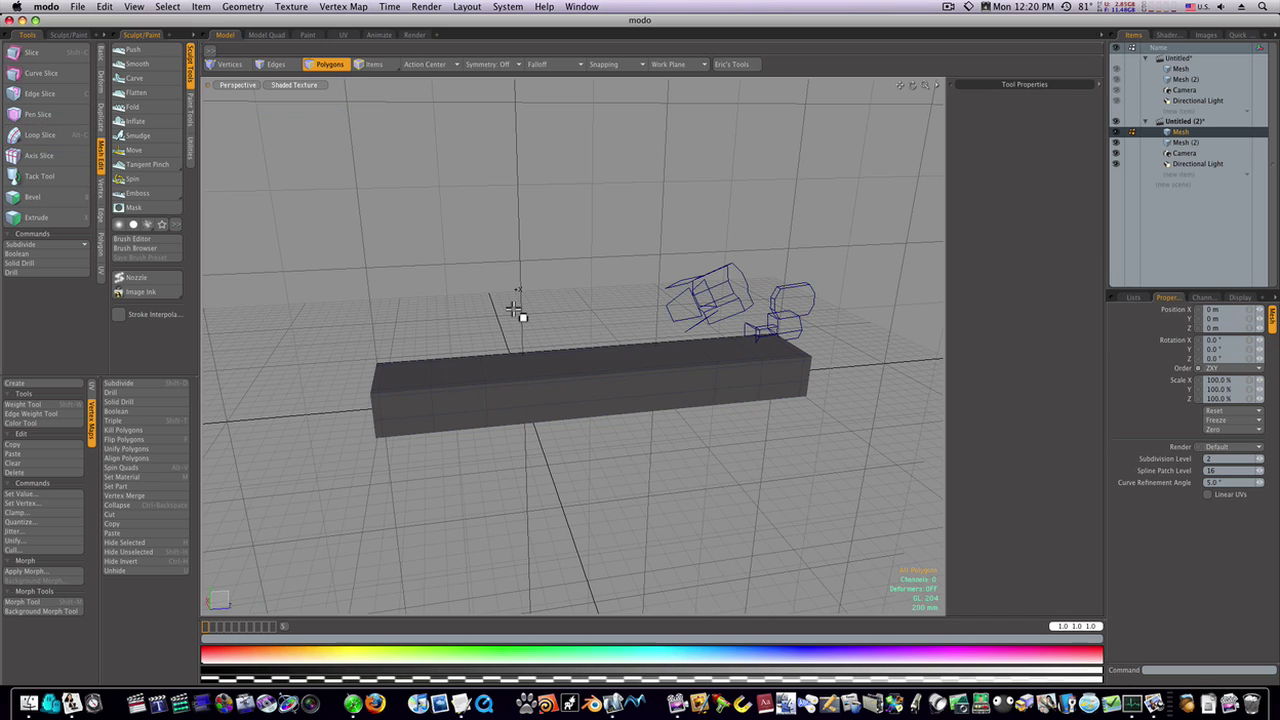
Examine the new polygon bands near each end of the box by selecting them in turn
left_click(471, 397)
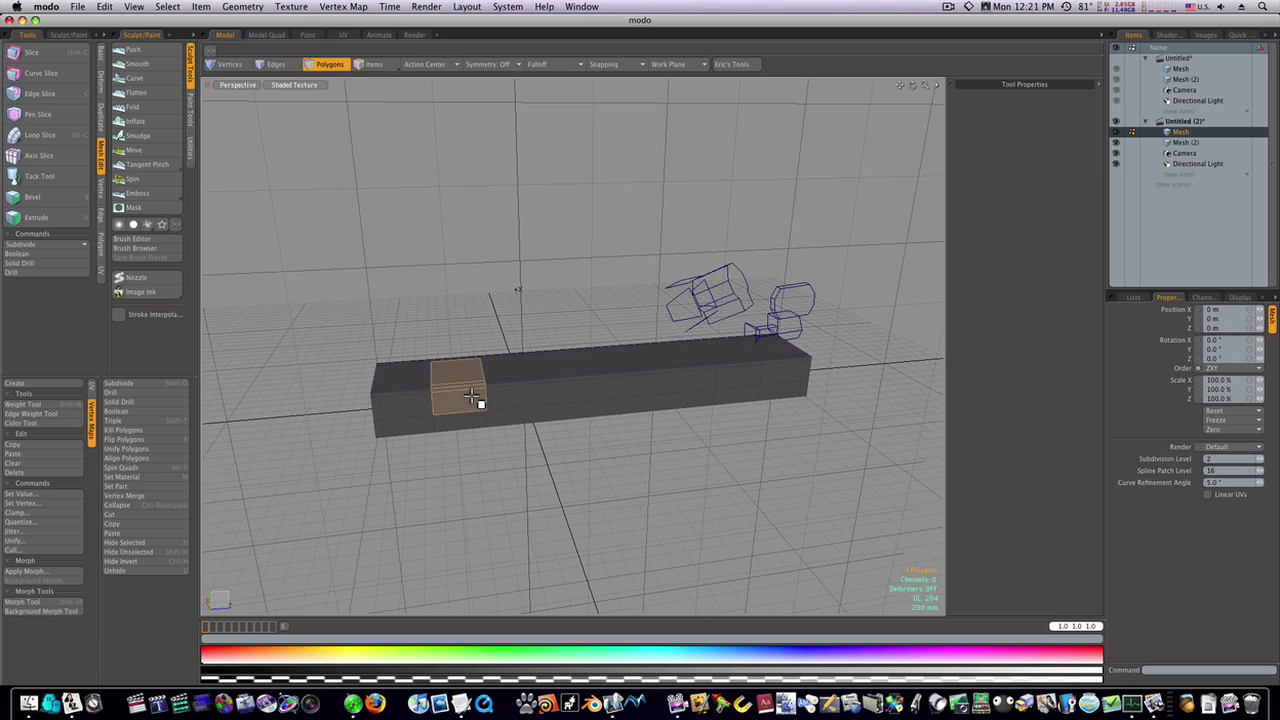
left_click(531, 466)
left_click_drag(470, 423, 469, 379)
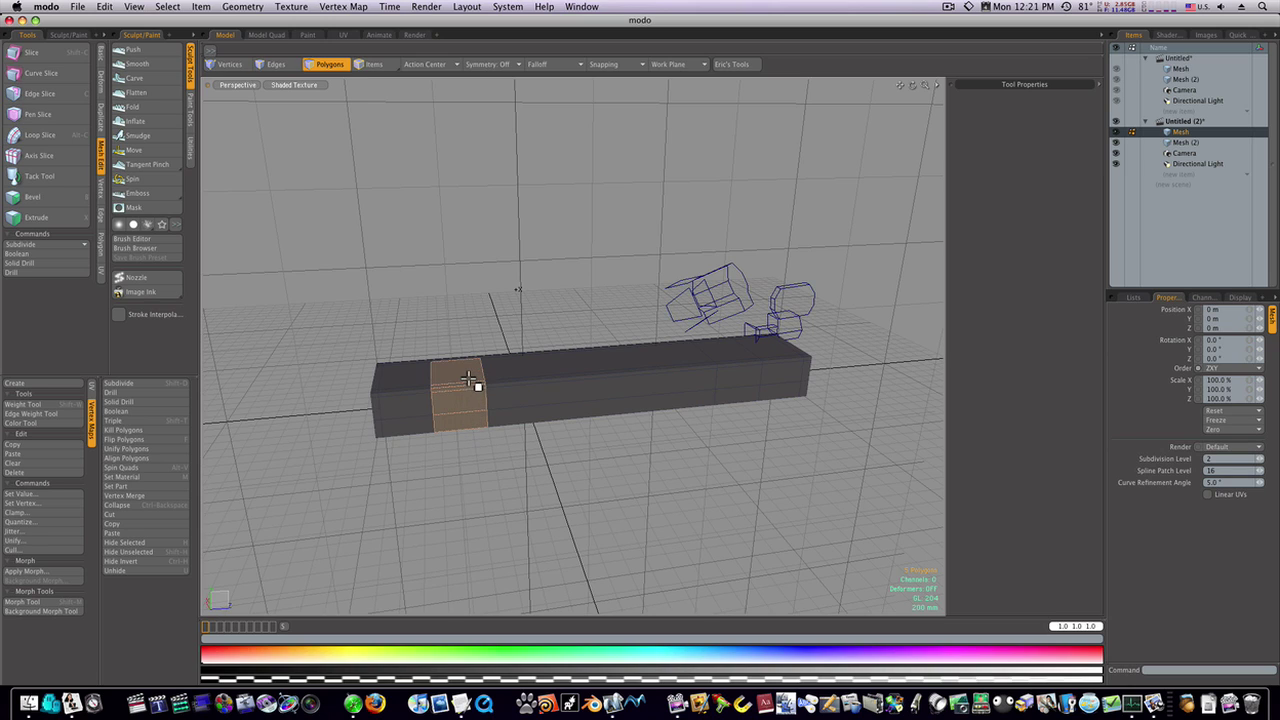
left_click_drag(734, 397, 724, 357)
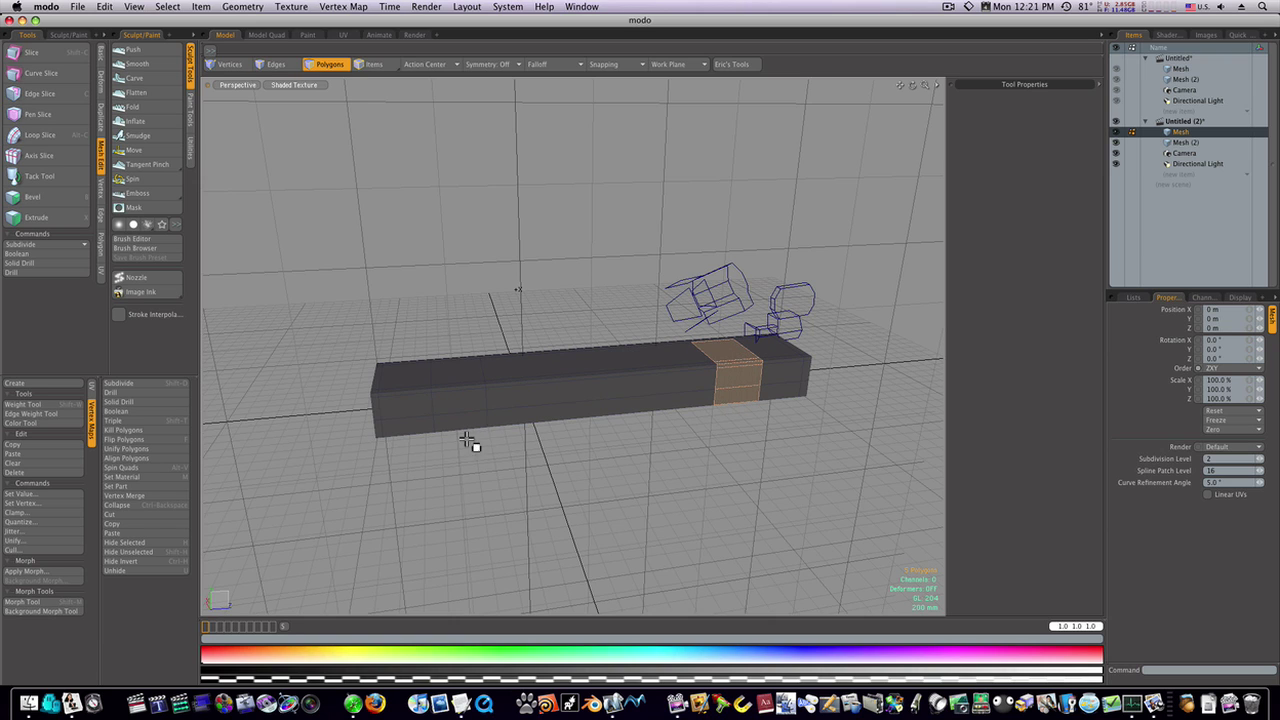
Preview the re-sliced box as a subdivision surface from its end, then restore the polygon view
left_click_drag(466, 443, 620, 510, "alt")
left_click(620, 510)
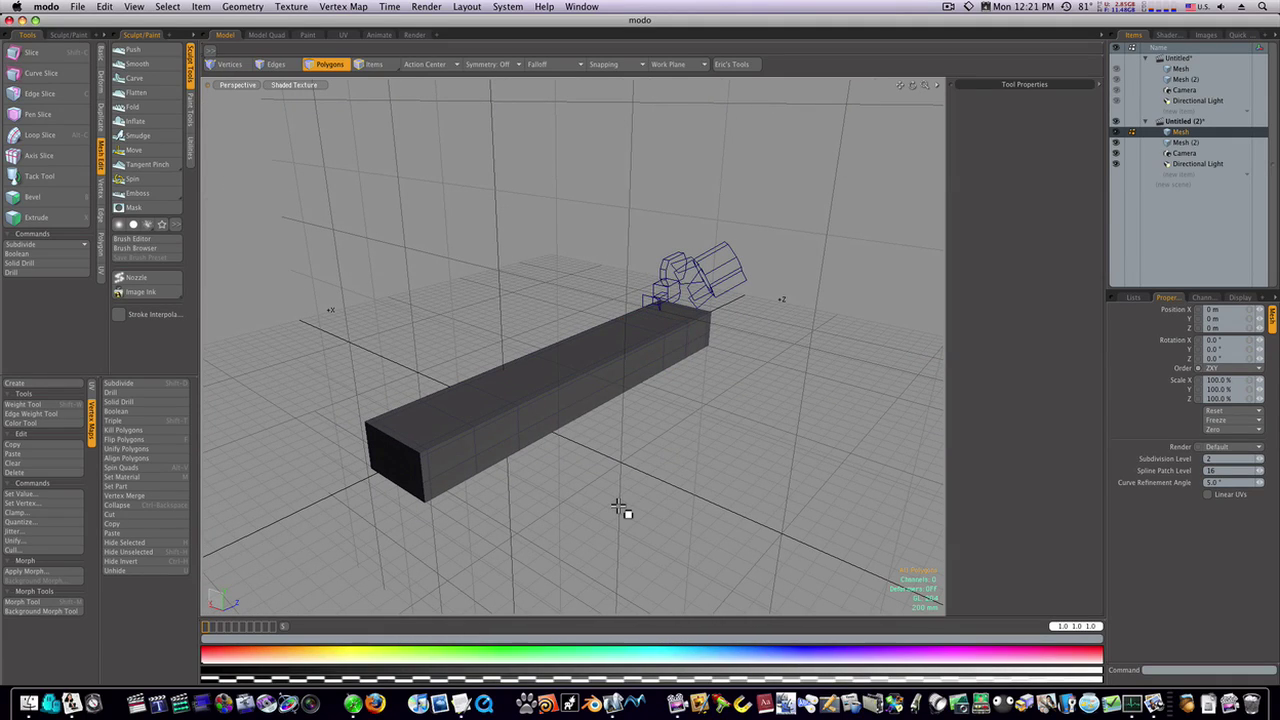
key("Tab")
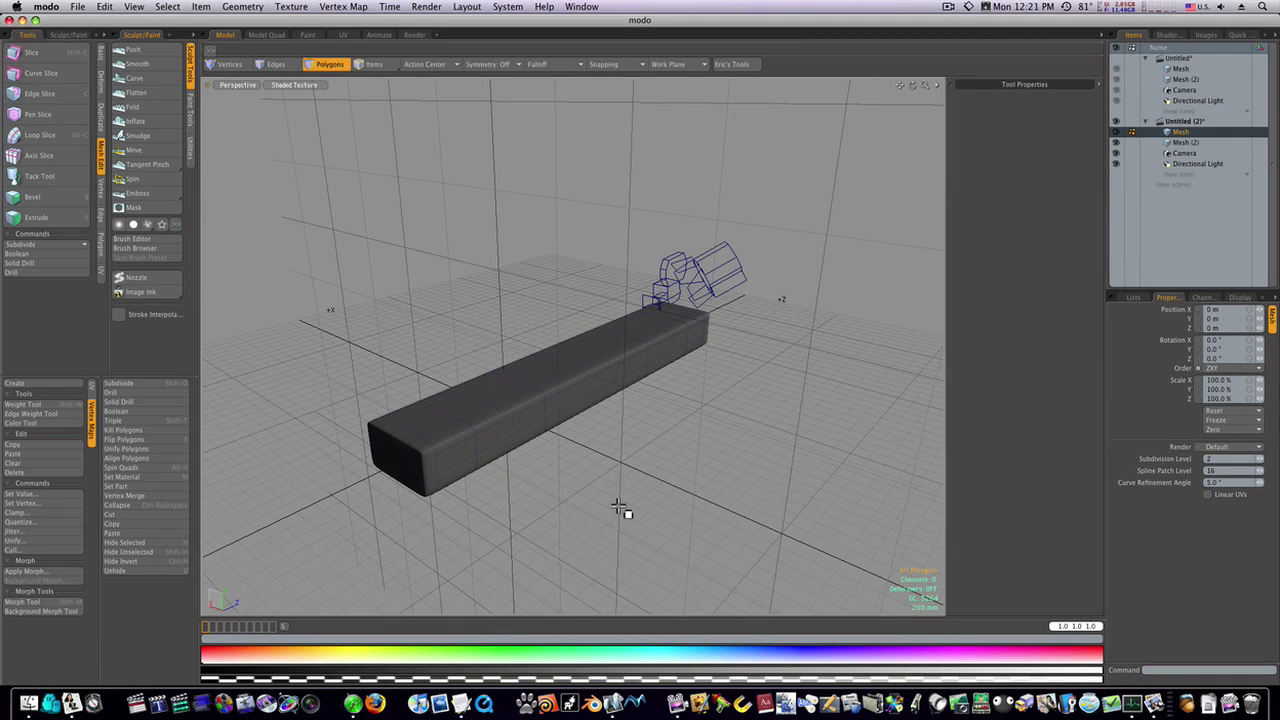
key("Tab")
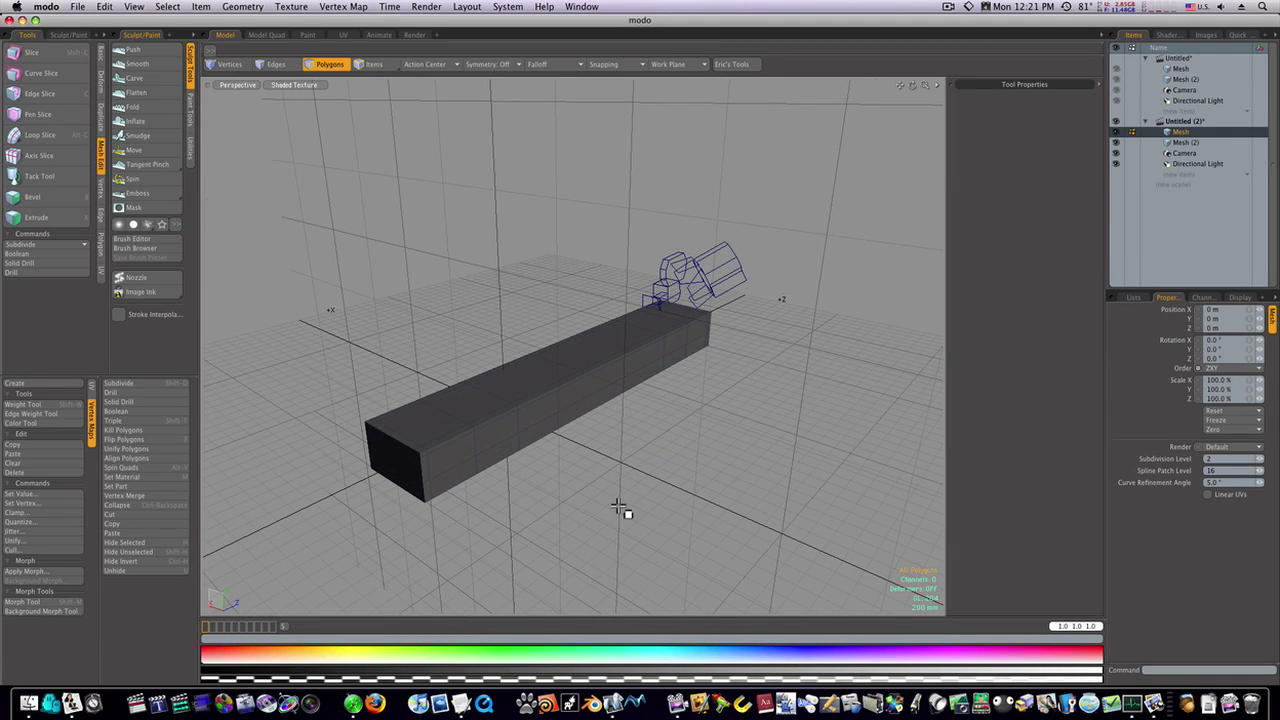
Bevel the lower polygons of the band near the box's front end outward on both long sides to form two side blocks
left_click_drag(679, 360, 683, 394, "alt")
left_click_drag(478, 476, 484, 505, "alt")
left_click(524, 461)
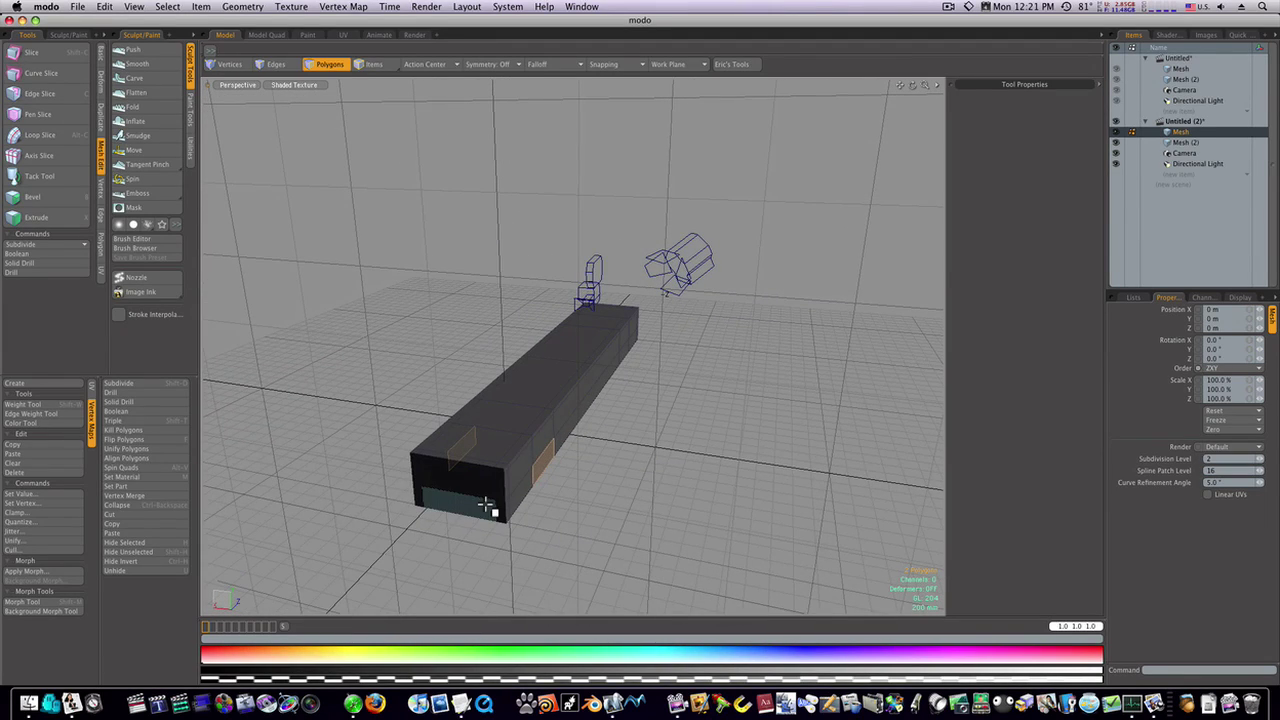
key("b")
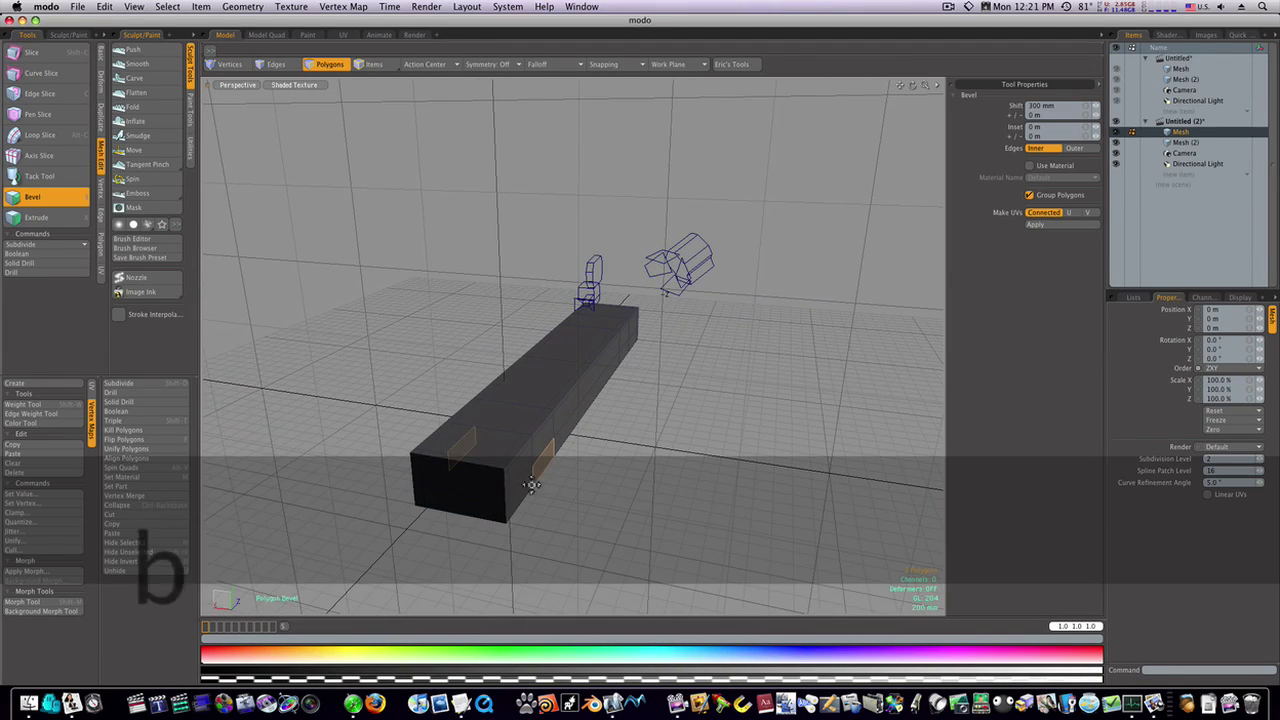
left_click(588, 476)
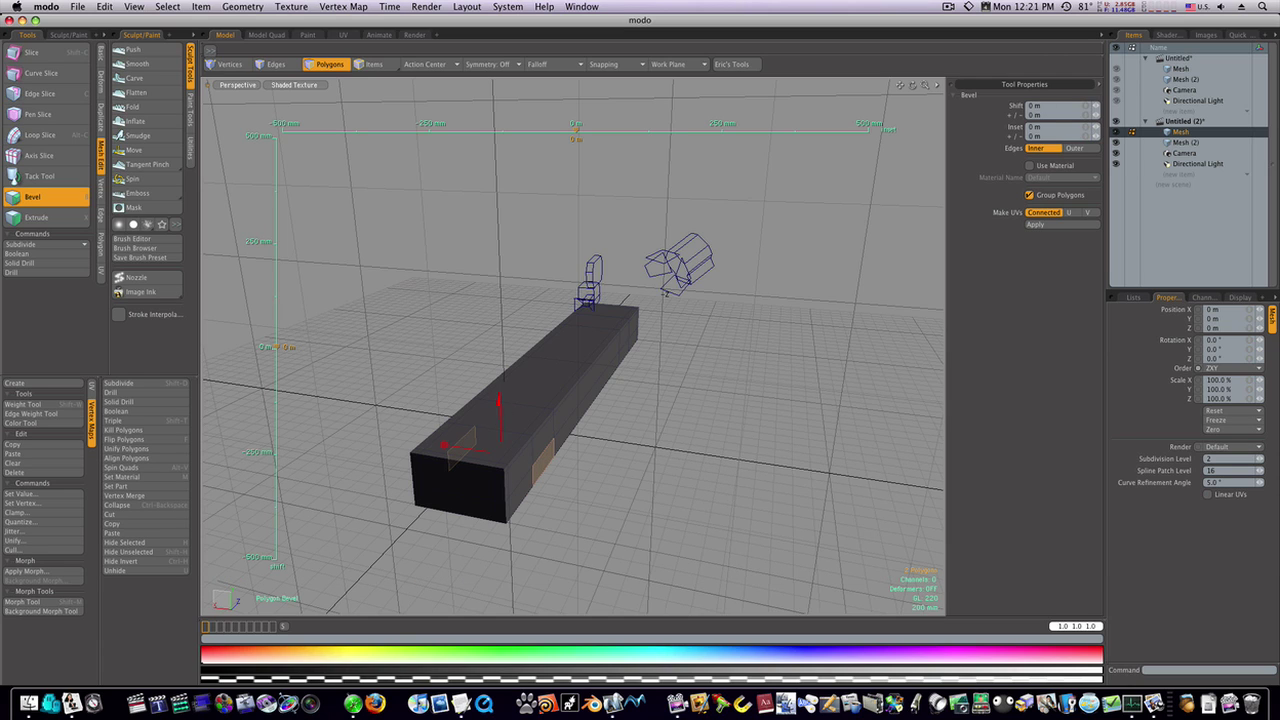
left_click_drag(443, 445, 440, 401)
key("space")
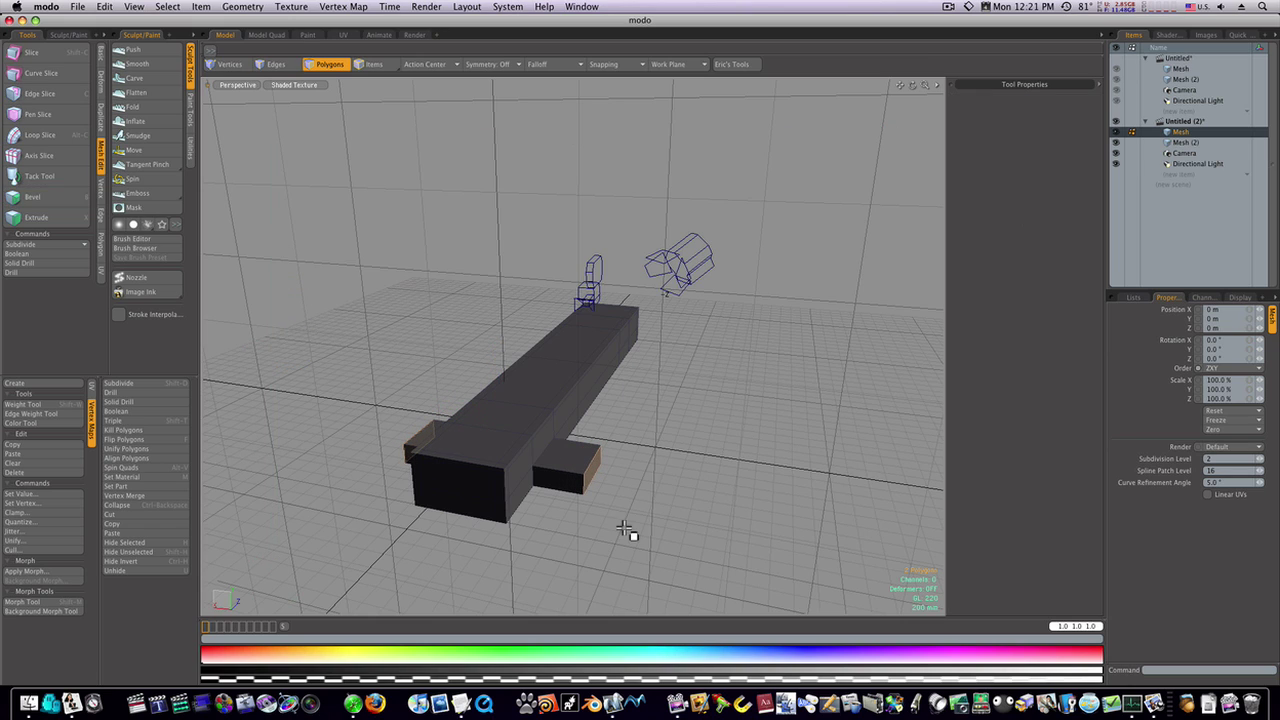
left_click(628, 531)
Bevel the top faces of both side blocks and the box-top polygons between them upward with a 70 mm shift
left_click_drag(628, 531, 591, 514, "alt")
key("3")
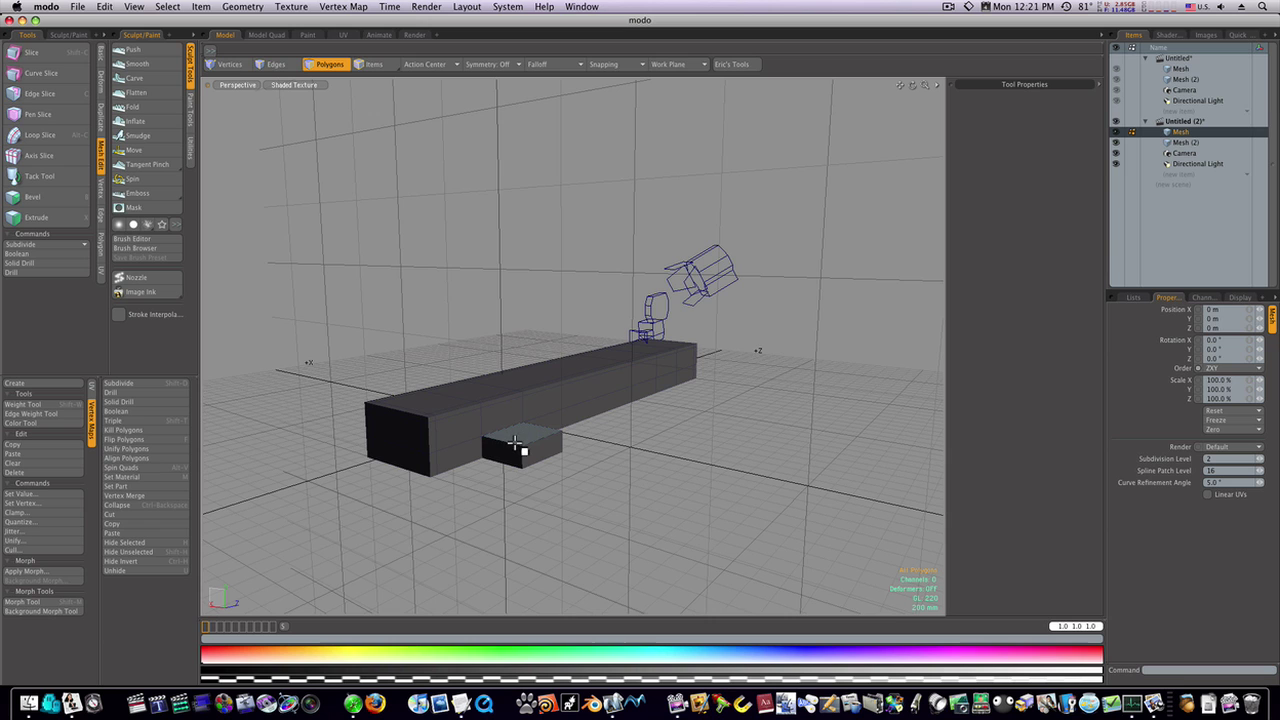
left_click_drag(503, 480, 531, 521, "alt")
left_click(584, 460)
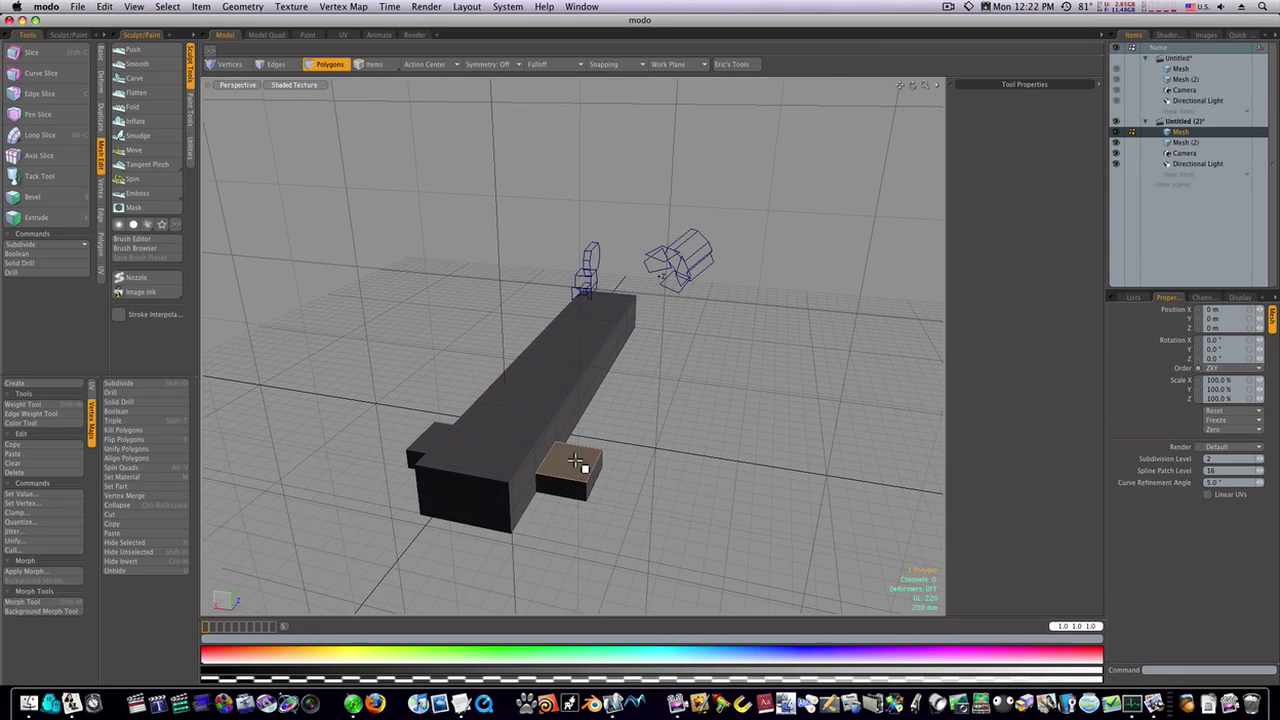
mouse_move(549, 440)
left_mouse_down()
mouse_move(476, 425)
mouse_move(554, 420)
mouse_move(589, 437)
mouse_move(565, 469)
mouse_move(640, 480)
mouse_move(593, 486)
left_mouse_up()
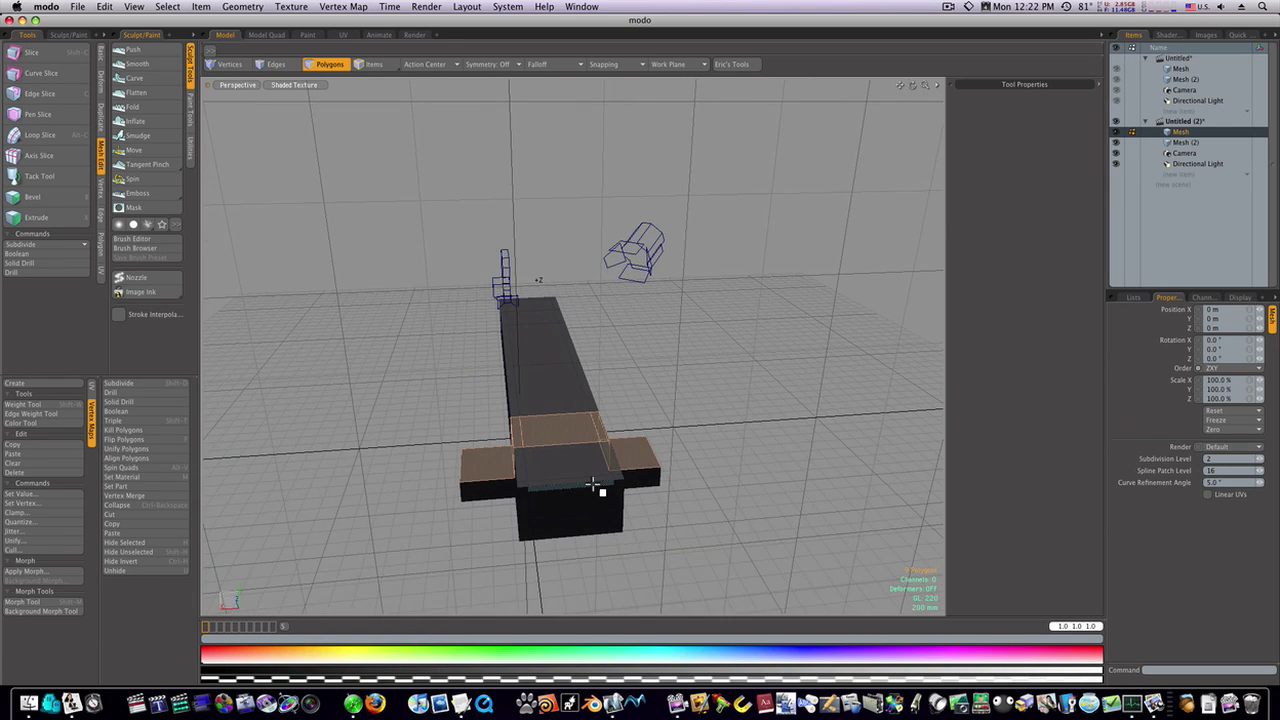
key("b")
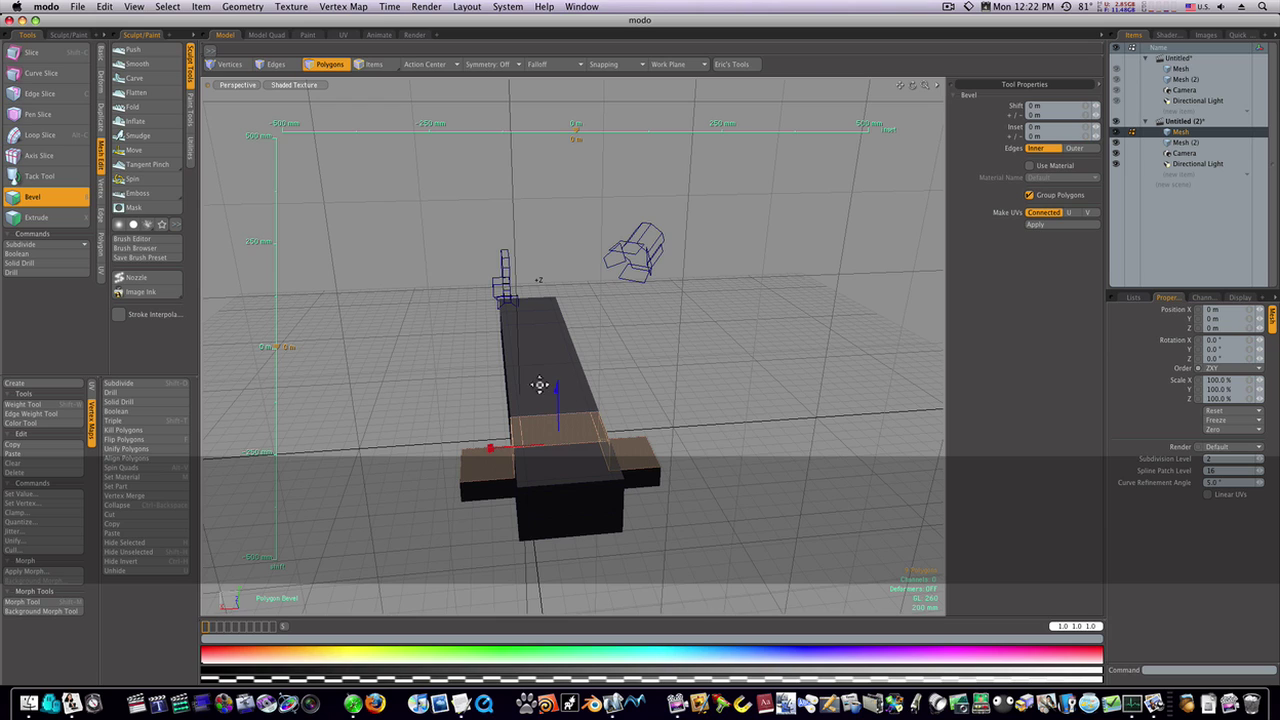
left_click_drag(555, 392, 556, 383)
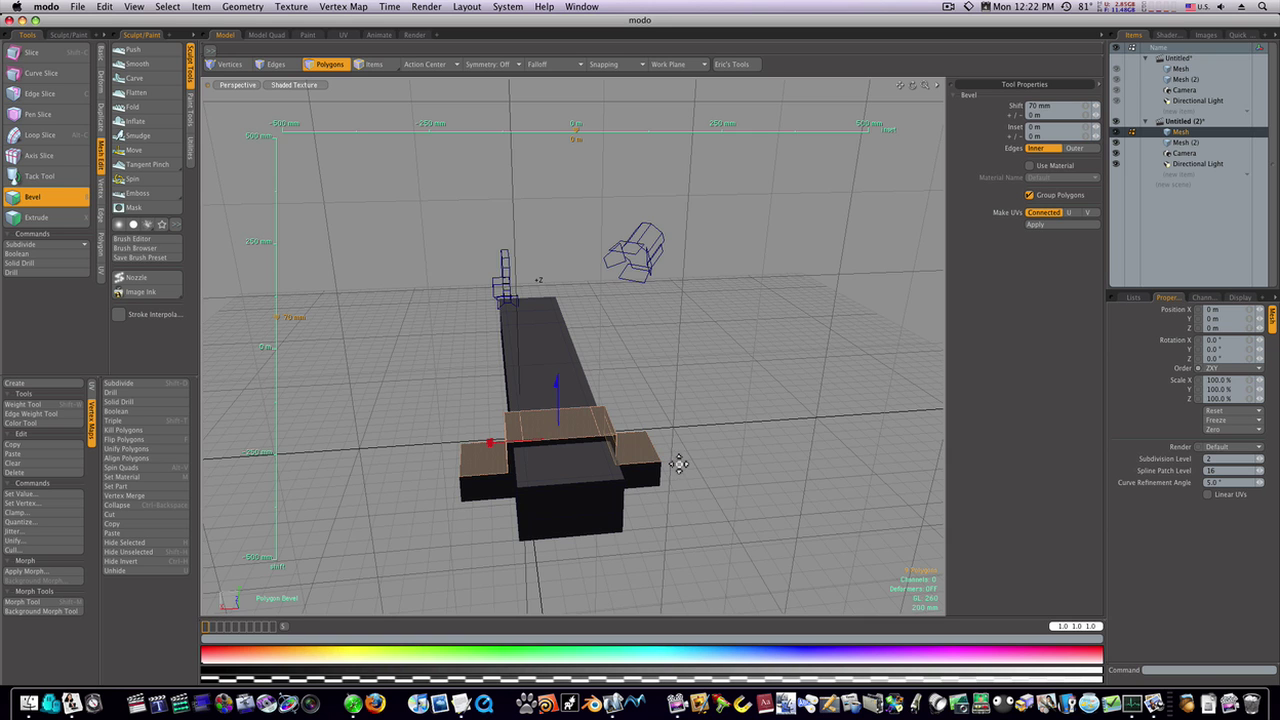
key("Escape")
Preview the extended shape with its side blocks as a subdivision surface, then restore the polygon view
left_click_drag(688, 467, 585, 473, "alt")
scroll(594, 466, "up", 3)
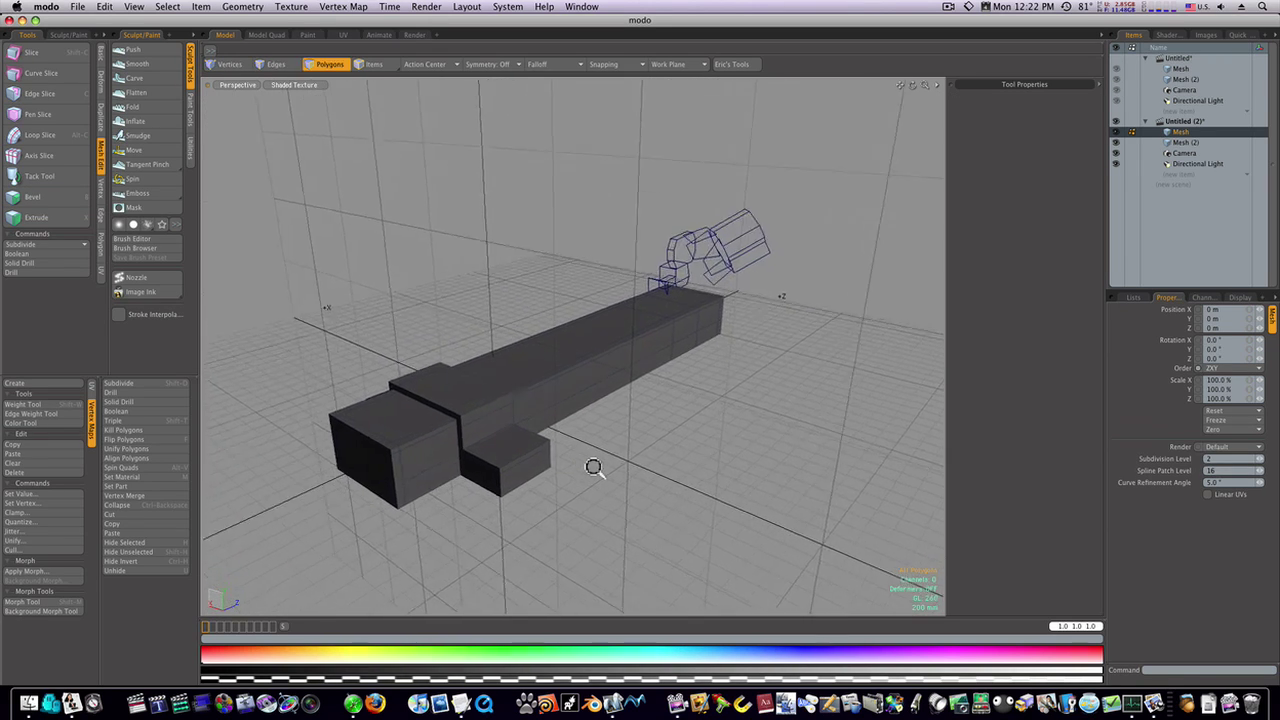
key("Tab")
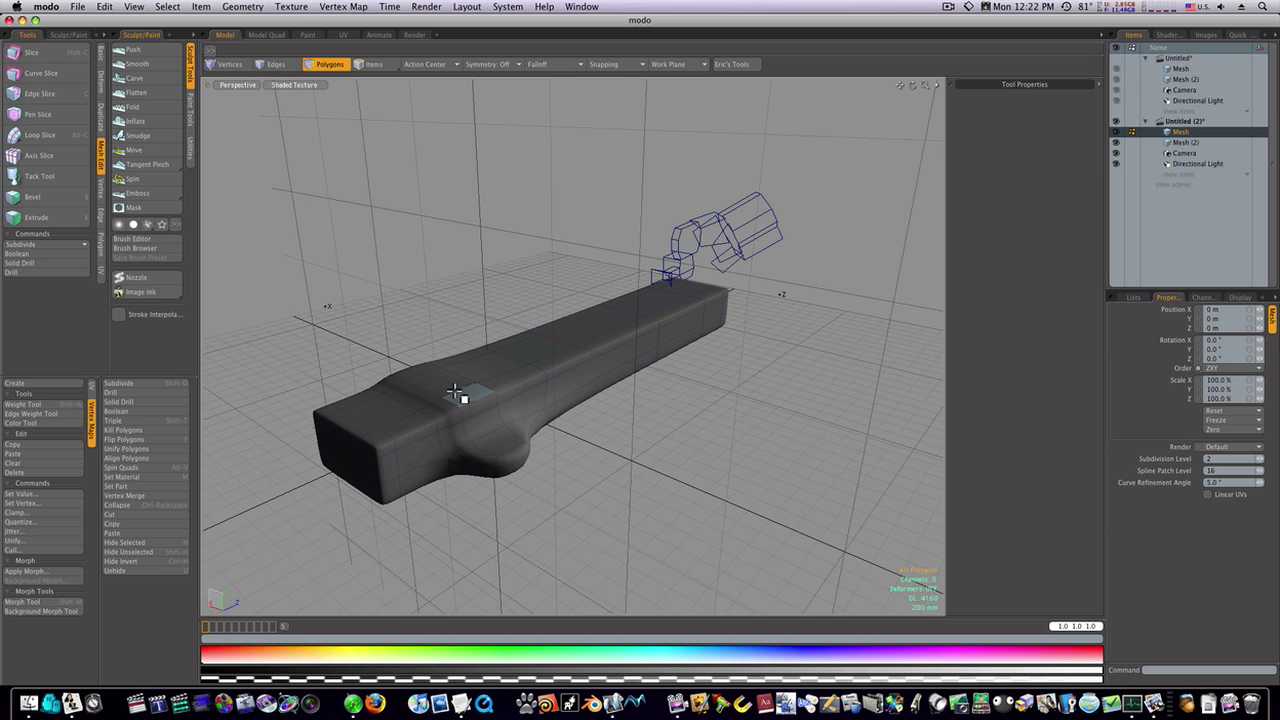
key("Tab")
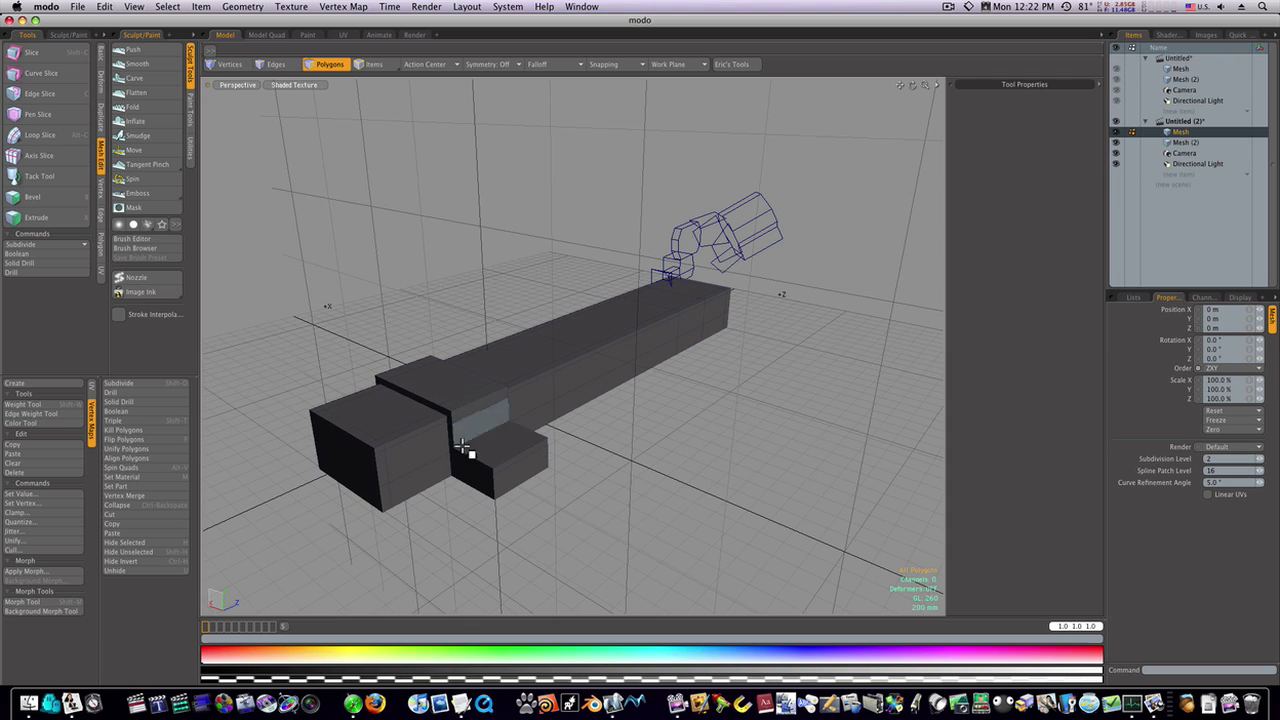
Loop-slice across the side blocks and raised band with two symmetric cuts at 8%, starting from the near block's top and side polygons
left_click_drag(466, 466, 486, 514, "alt")
left_click_drag(462, 438, 462, 418)
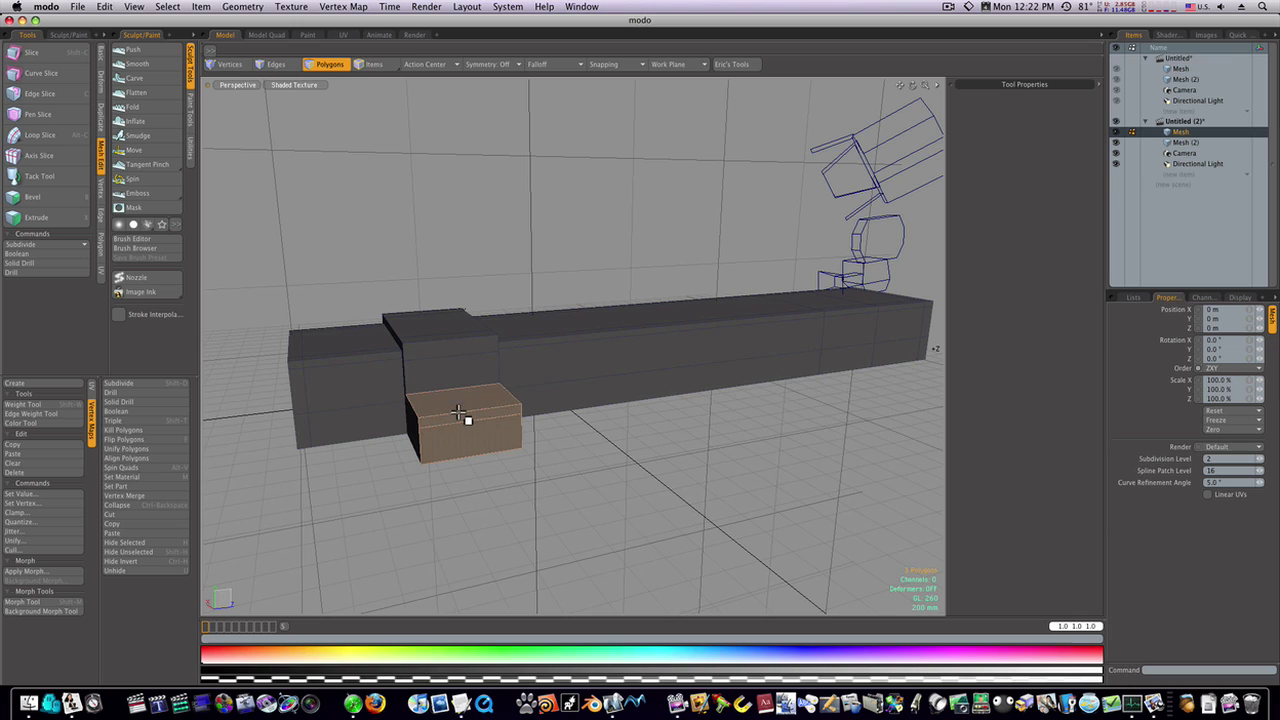
left_click(40, 134)
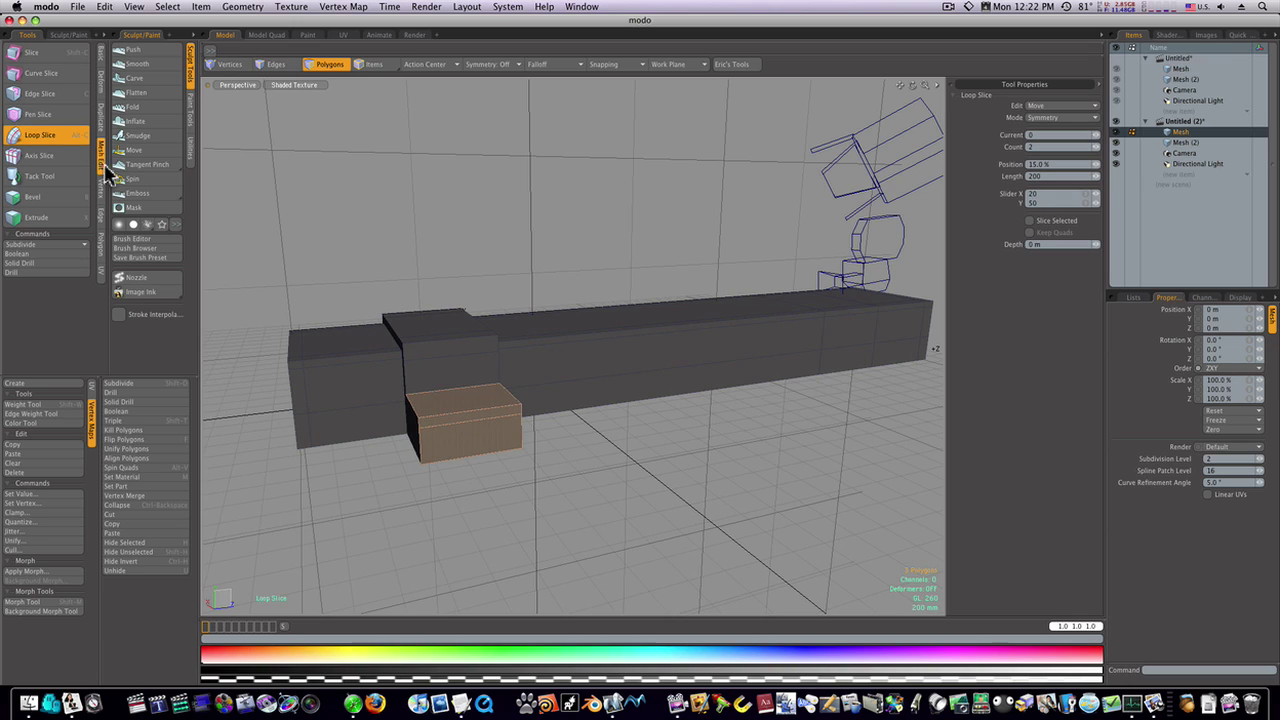
left_click(464, 417)
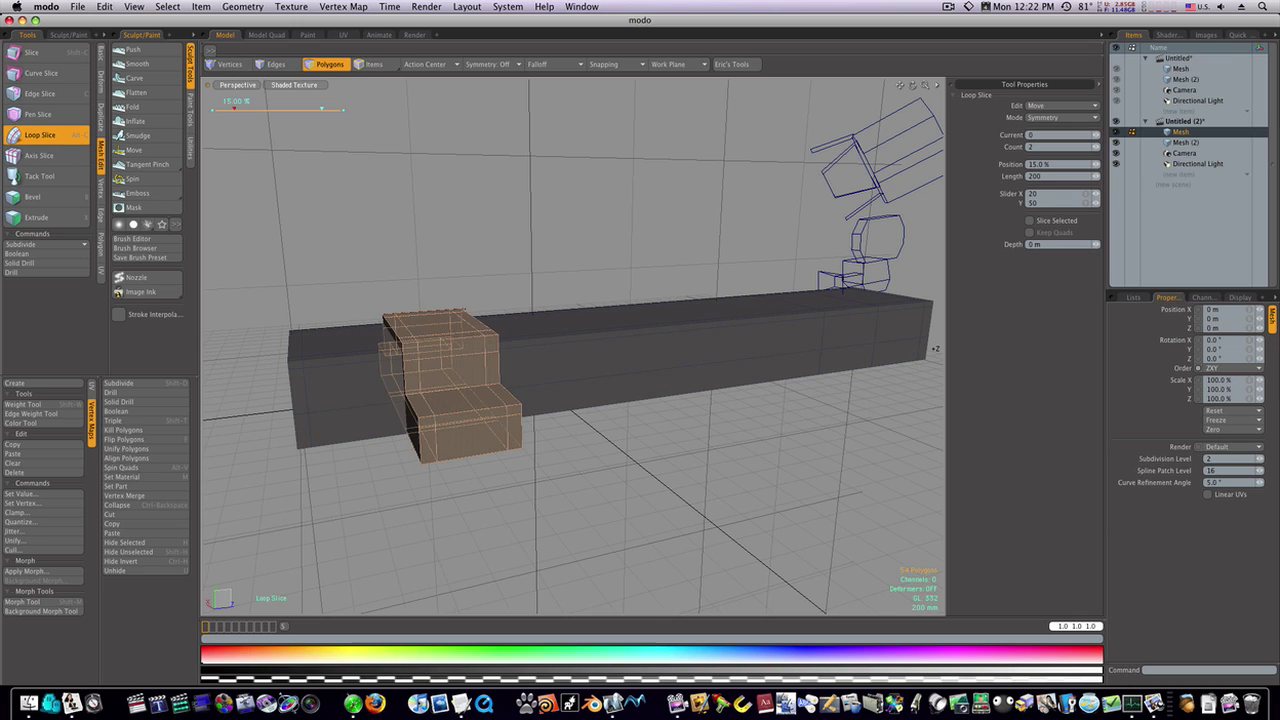
left_click_drag(464, 417, 444, 417)
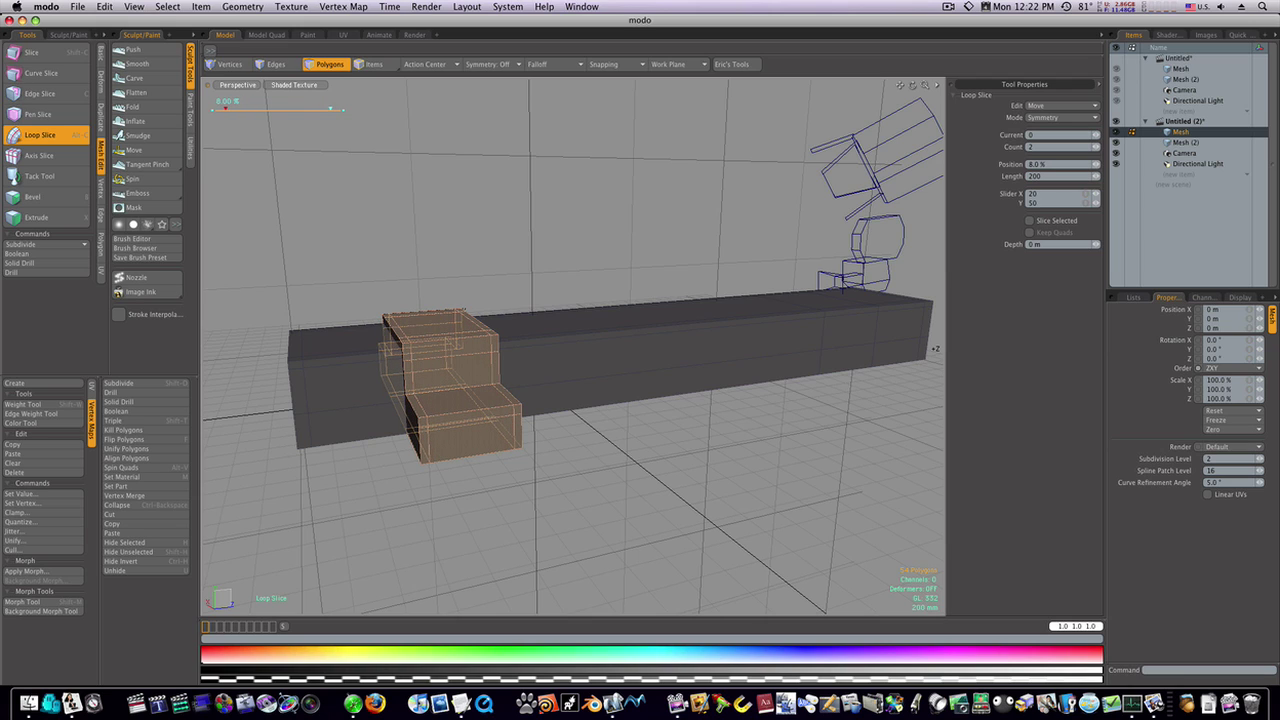
key("space")
left_click(624, 468)
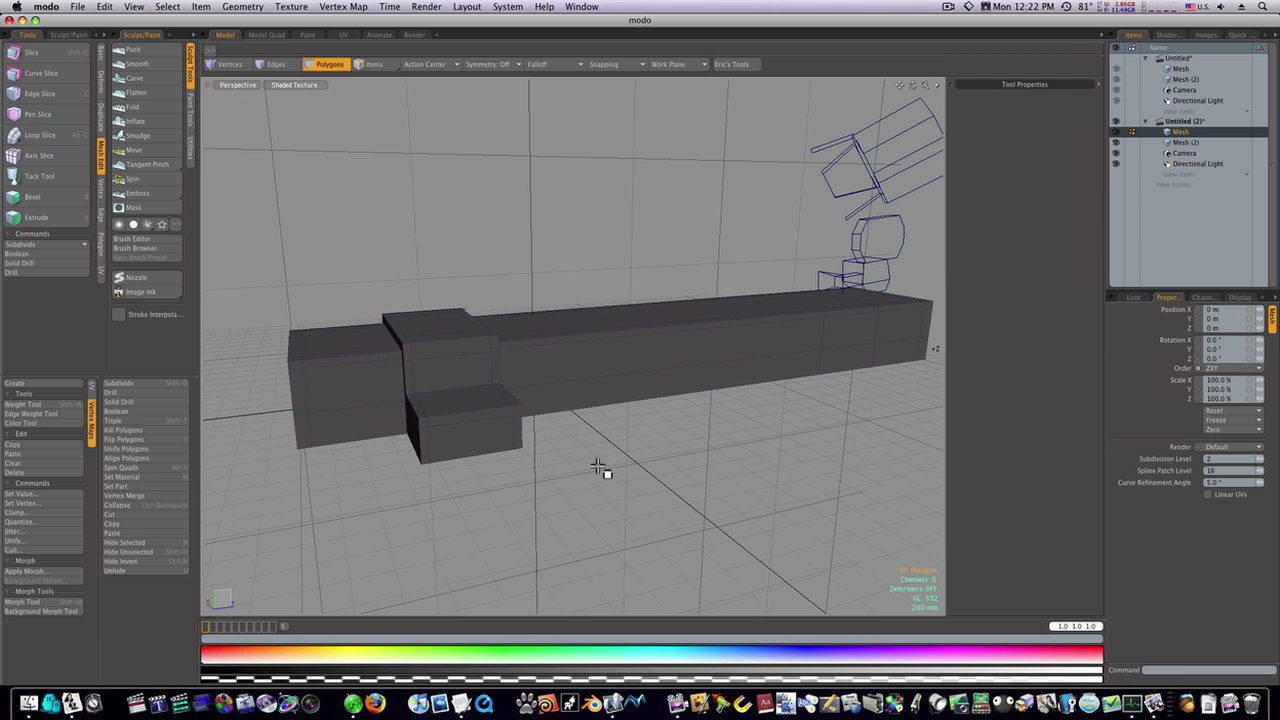
Loop-slice the narrow front strip running around the side blocks and raised band with two symmetric cuts at 25.5%
left_click_drag(590, 465, 646, 474, "alt")
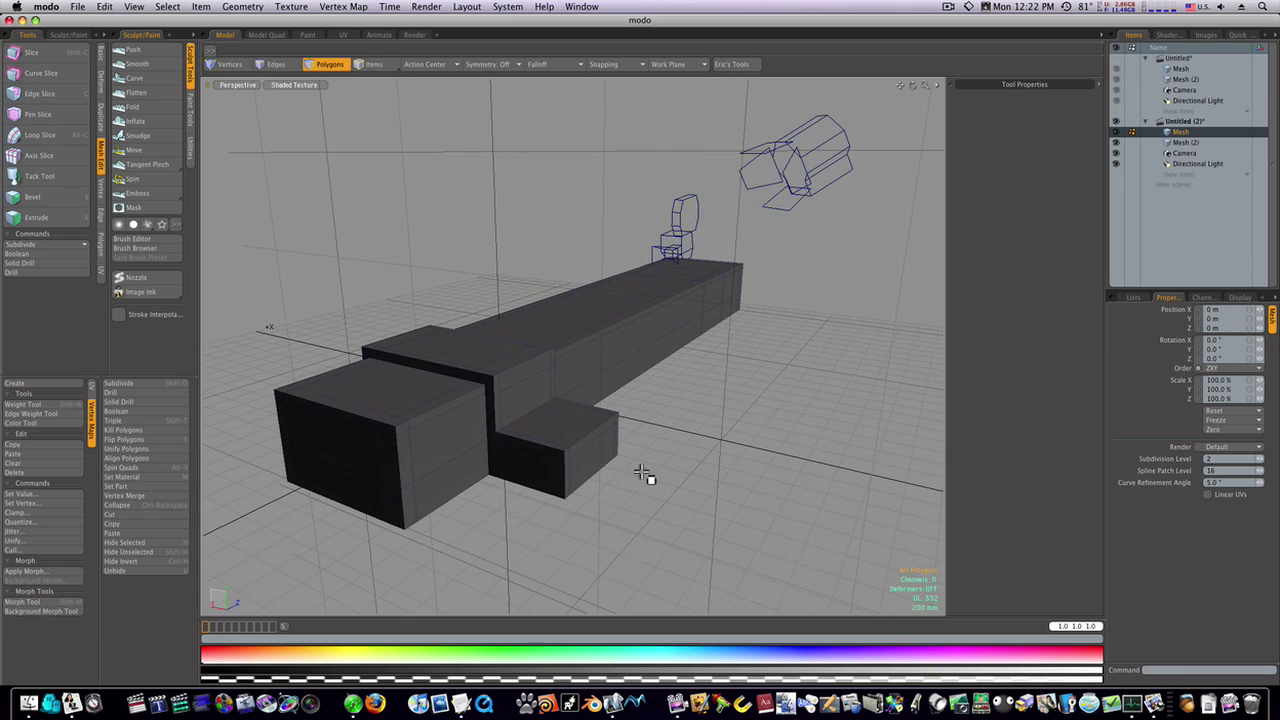
left_click_drag(497, 437, 490, 433)
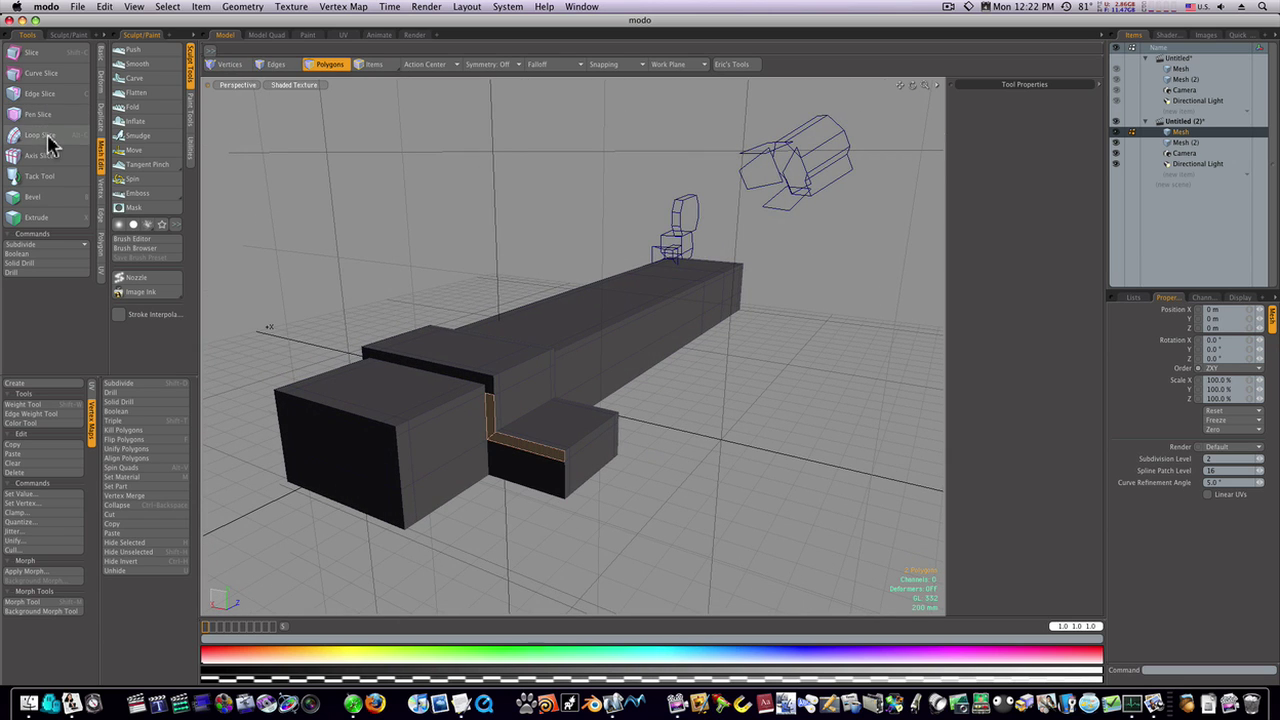
left_click(47, 134)
left_click(527, 447)
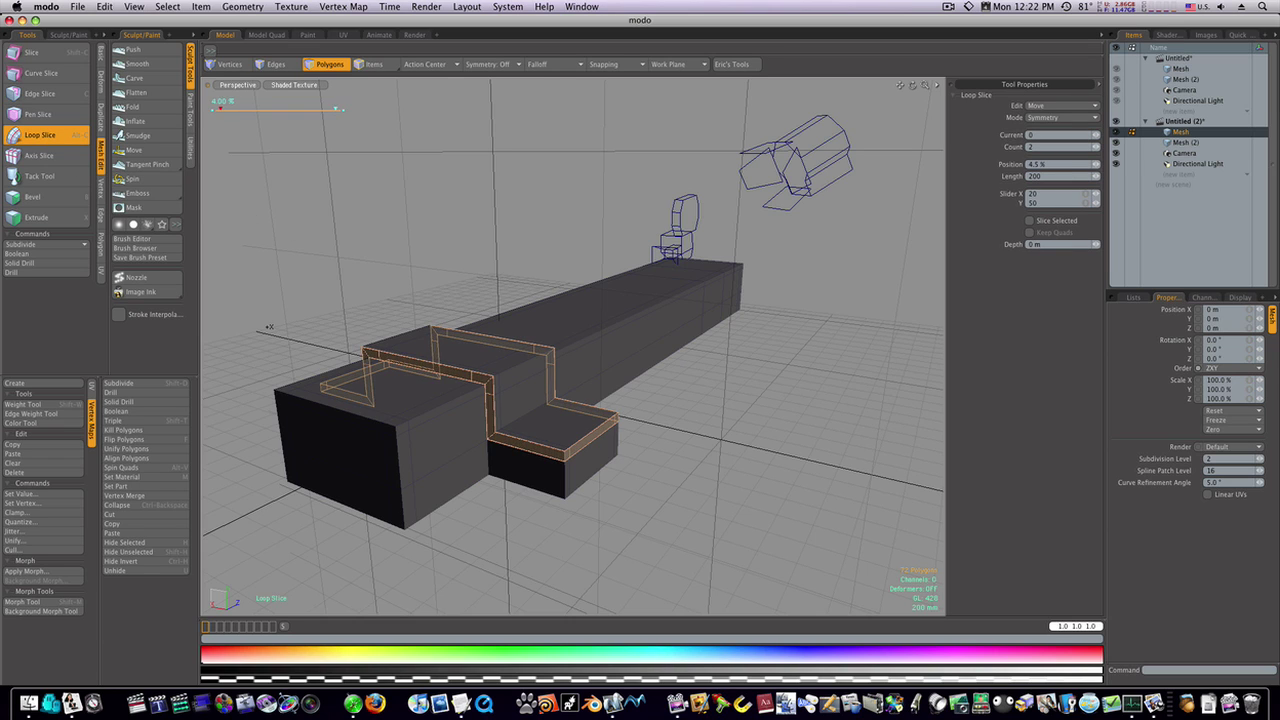
left_click_drag(527, 447, 532, 447)
left_click_drag(228, 108, 240, 108)
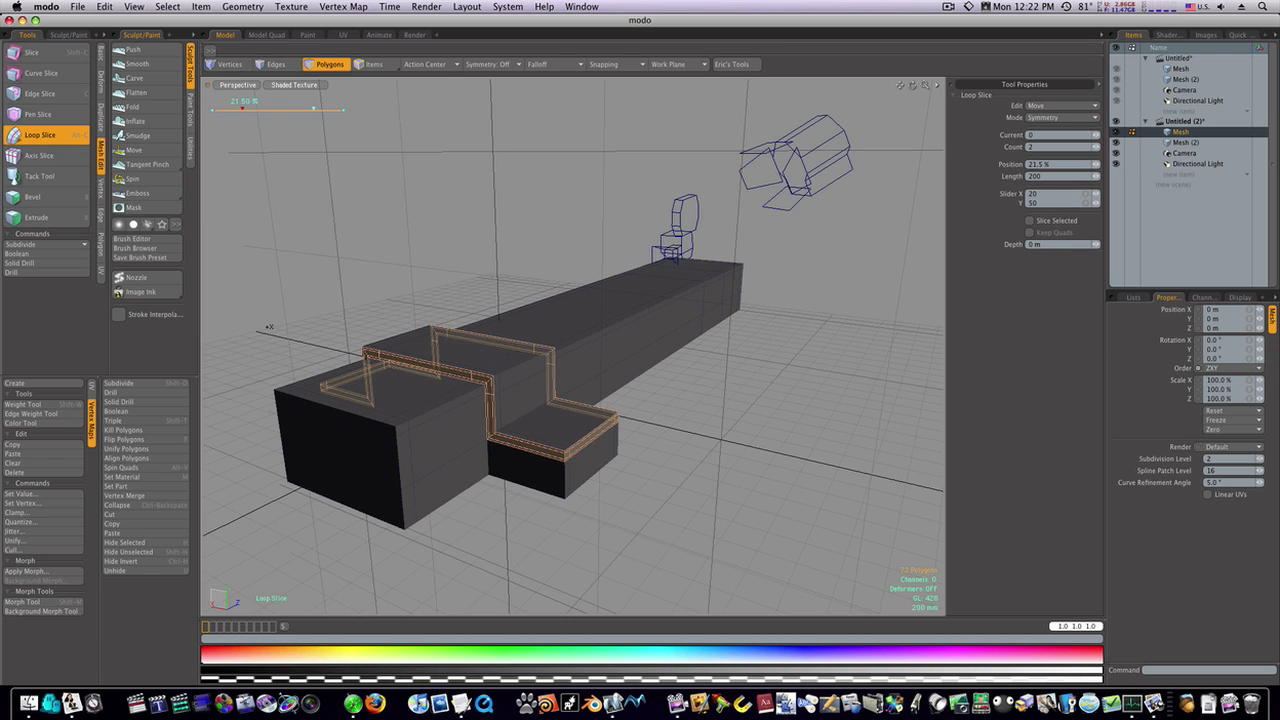
key("space")
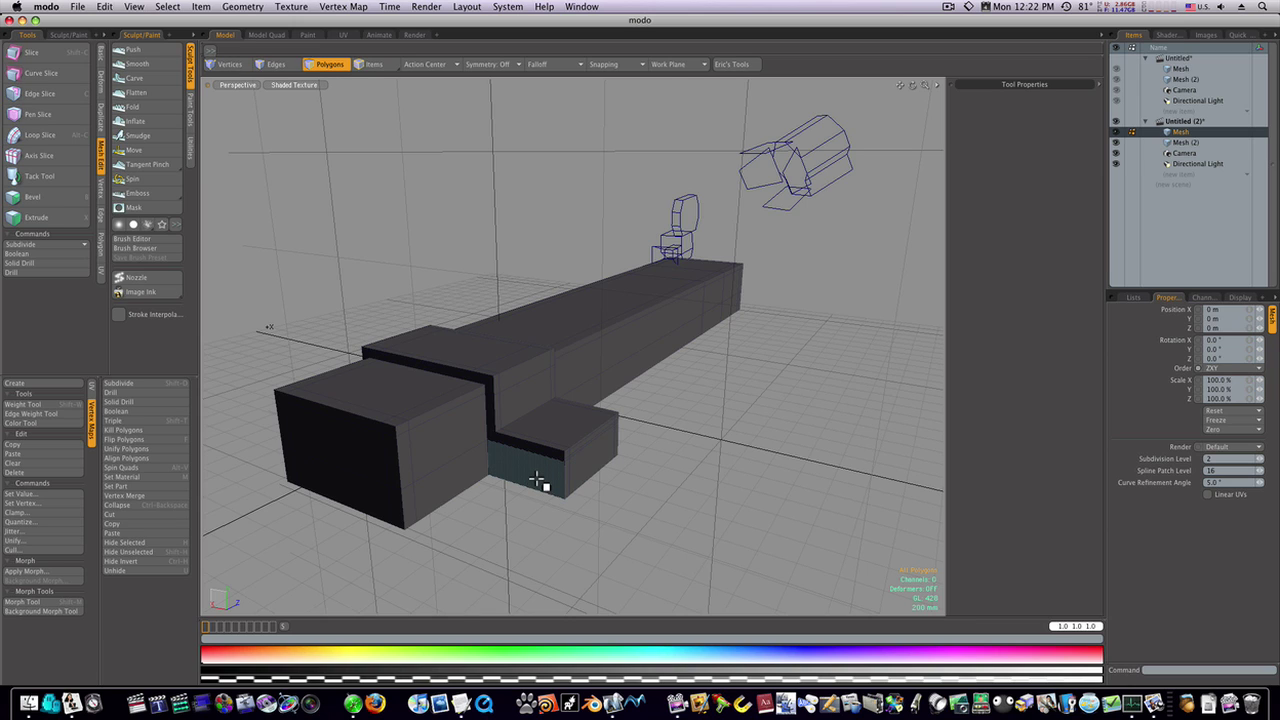
Loop-slice over the near side block from its front-face polygons with two symmetric cuts at 9.5%, near its inner and outer ends
left_click_drag(537, 481, 545, 443)
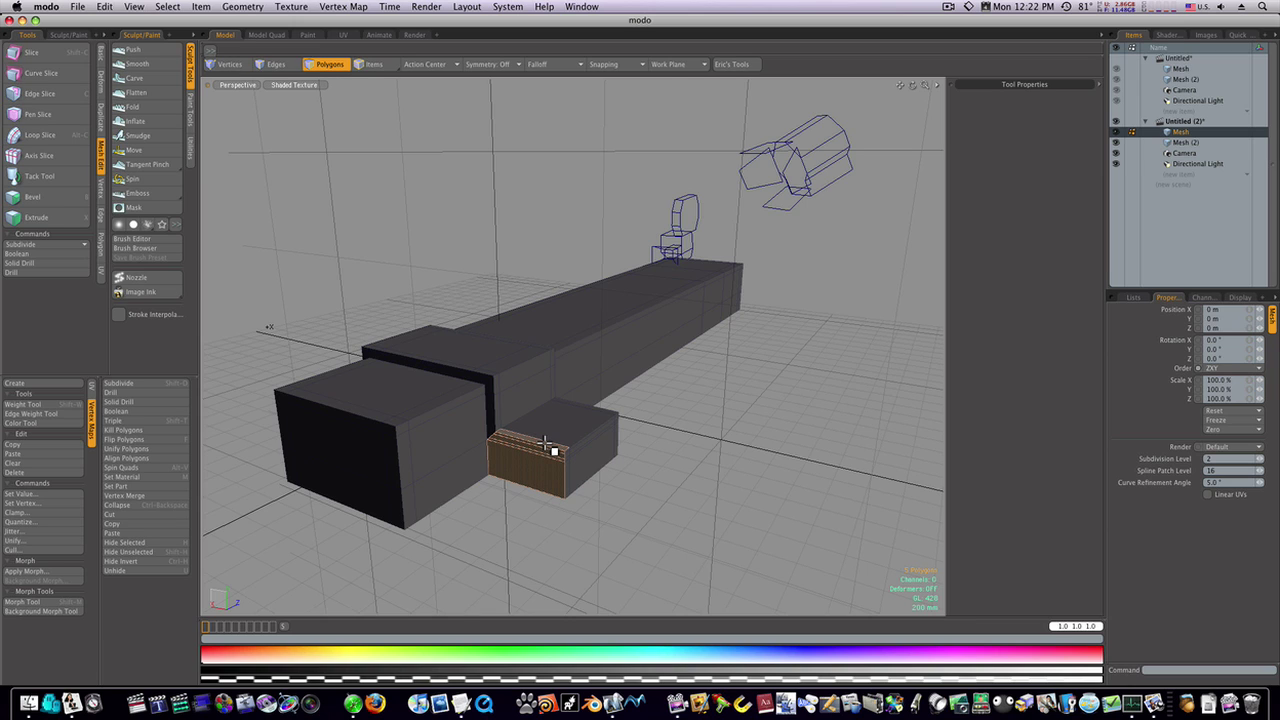
left_click(75, 137)
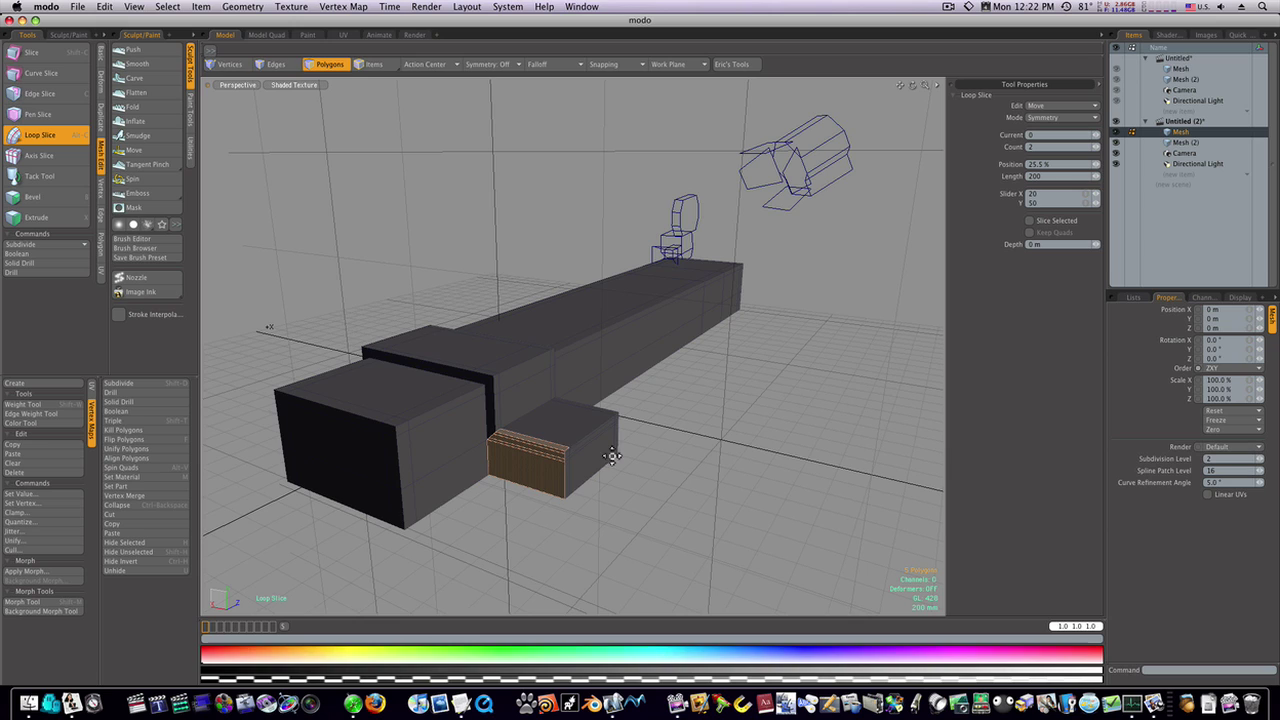
left_click_drag(612, 456, 563, 456)
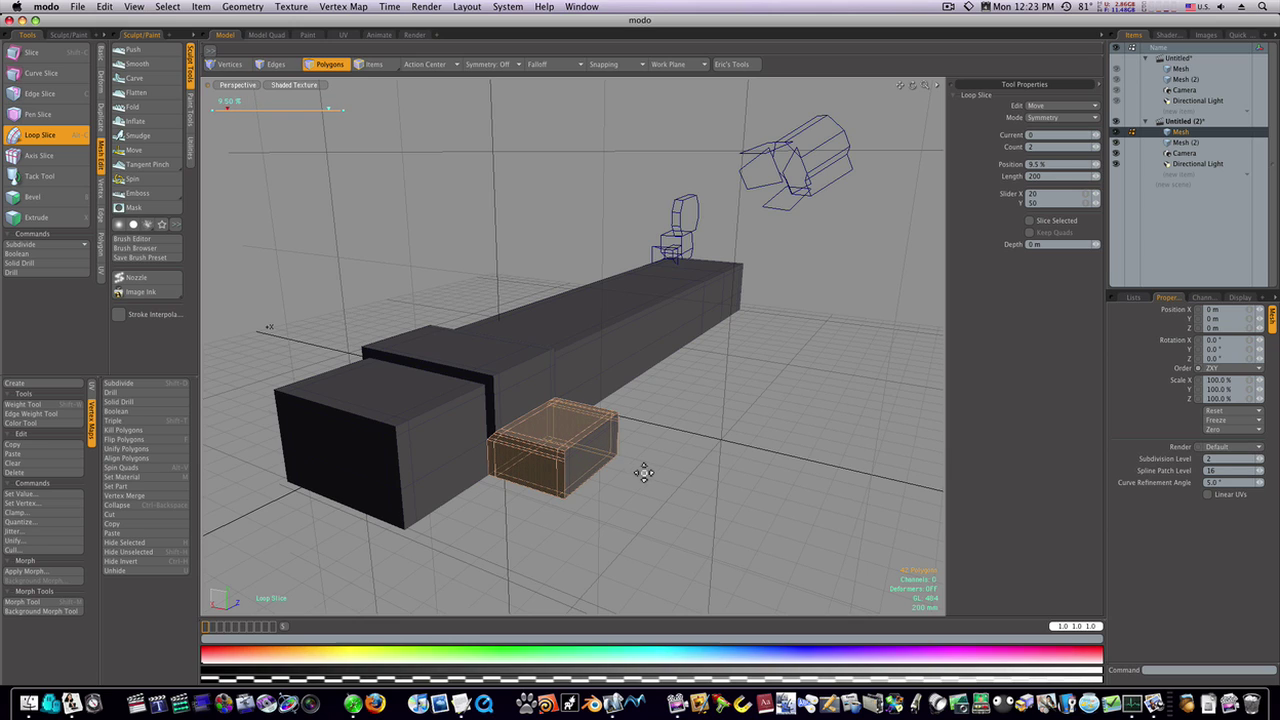
key("Escape")
key("Escape")
Preview the sliced side block as a subdivision surface, then restore the polygon view
key("Tab")
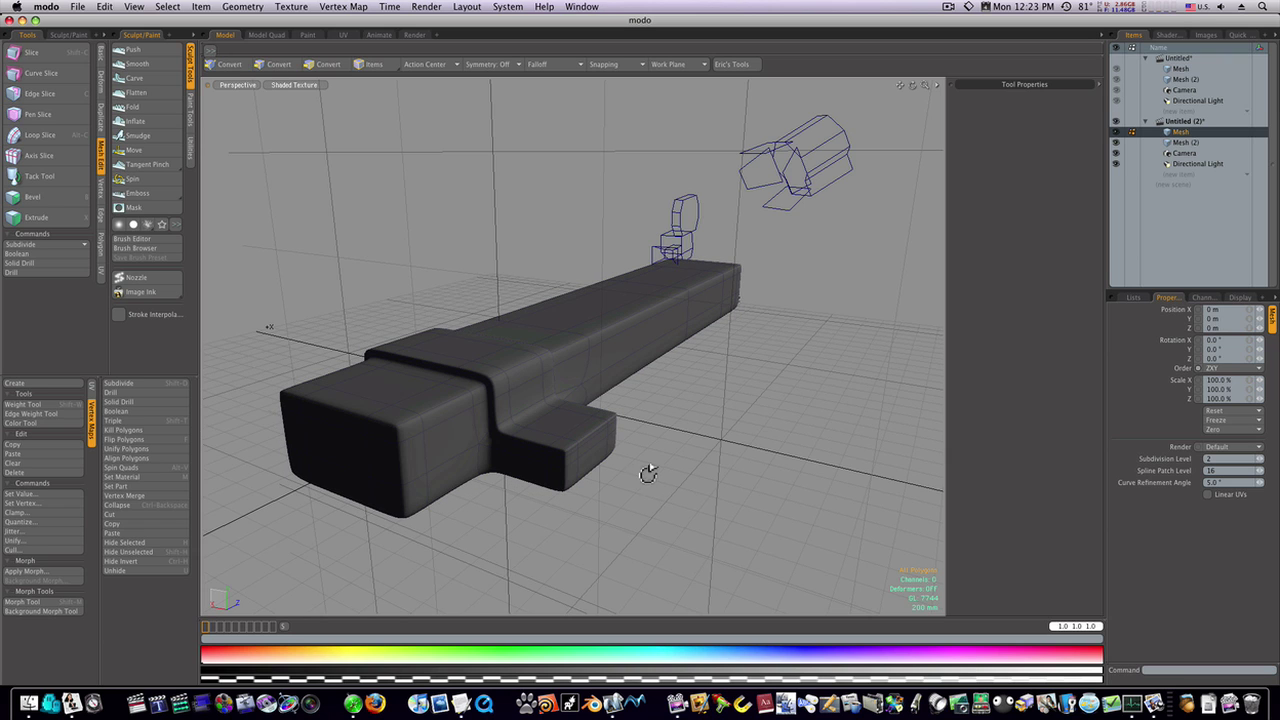
left_click_drag(651, 477, 501, 476, "alt")
key("Tab")
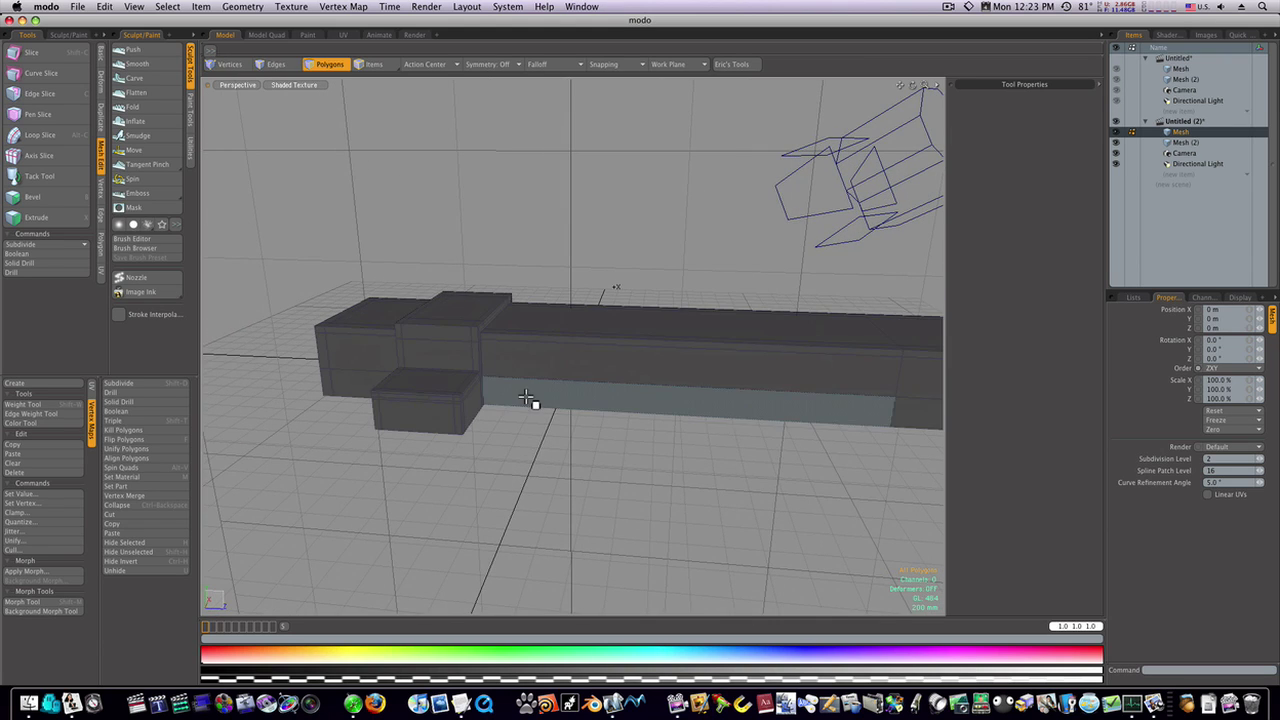
Loop-slice the long box section behind the side blocks with a single Free-mode cut at 98.5%, close to the blocks
left_click_drag(532, 400, 529, 363)
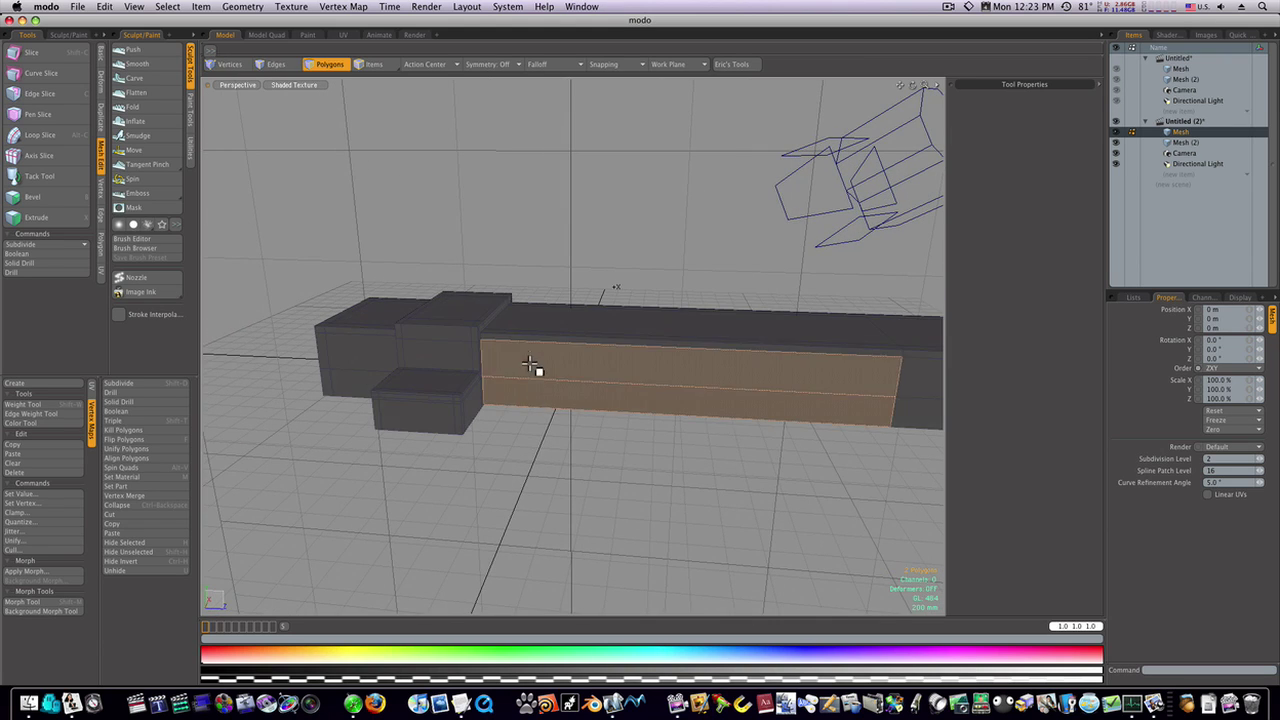
left_click(60, 135)
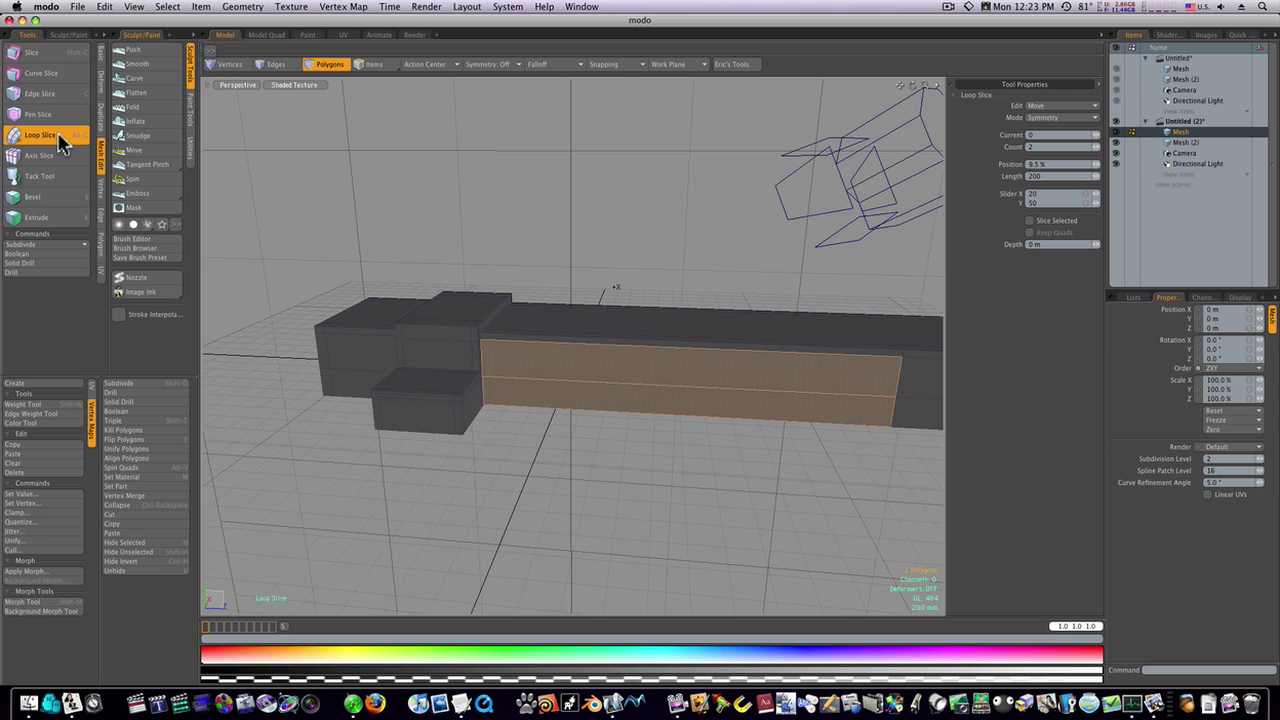
left_click(1085, 118)
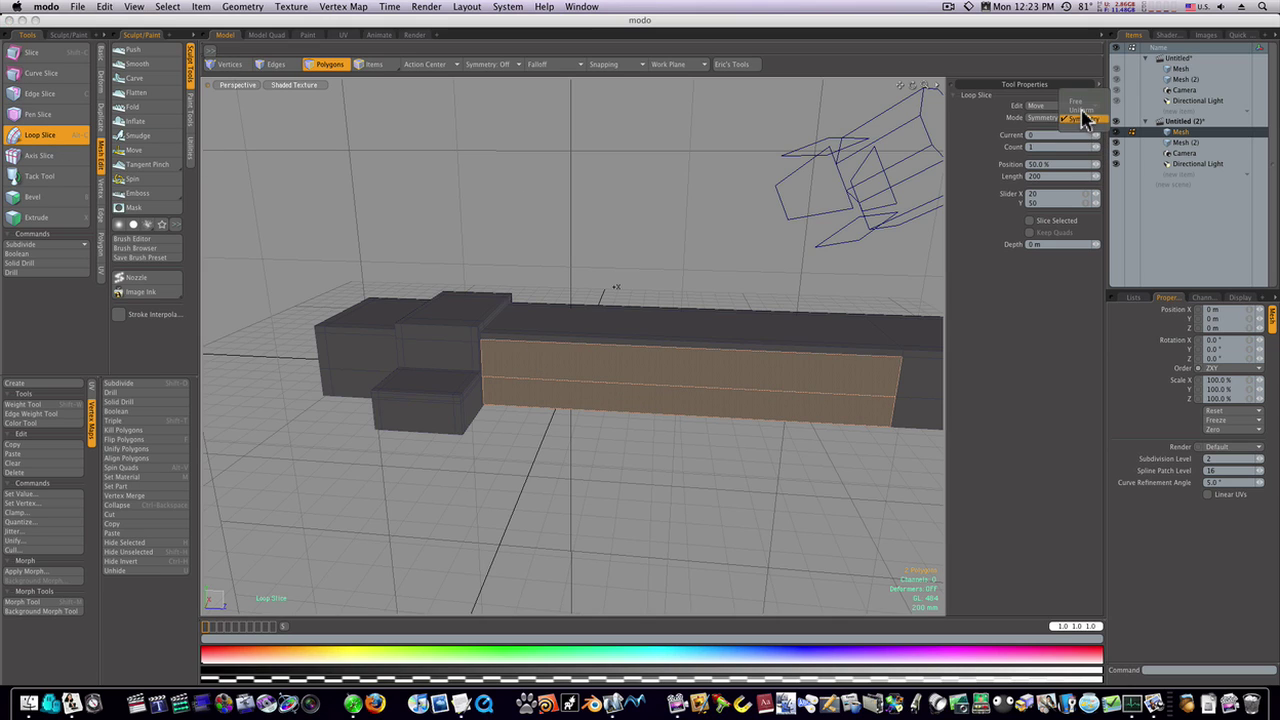
left_click(1078, 110)
left_click_drag(606, 377, 598, 377)
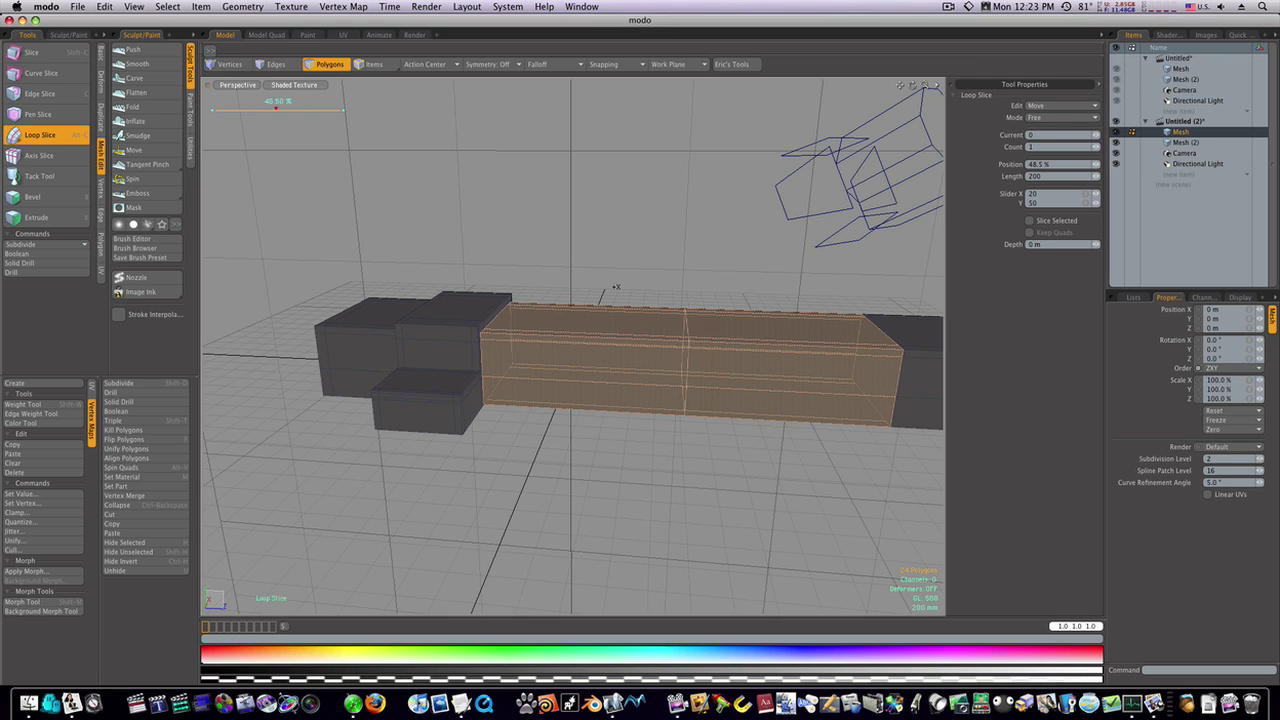
mouse_move(486, 377)
left_mouse_down()
mouse_move(508, 377)
mouse_move(490, 377)
left_mouse_up()
key("Escape")
key("Escape")
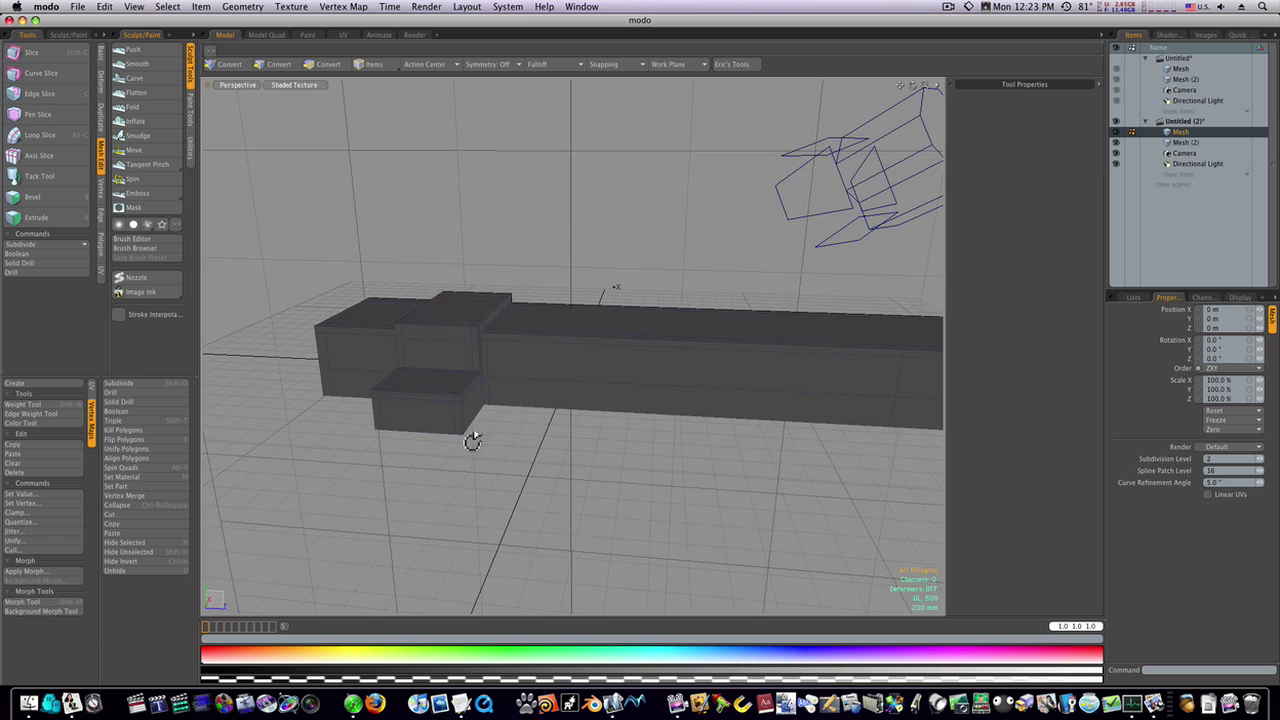
Loop-slice the short box section in front of the raised band with a single cut at 7%, close to the band
left_click_drag(471, 443, 540, 437, "alt")
left_click(397, 392)
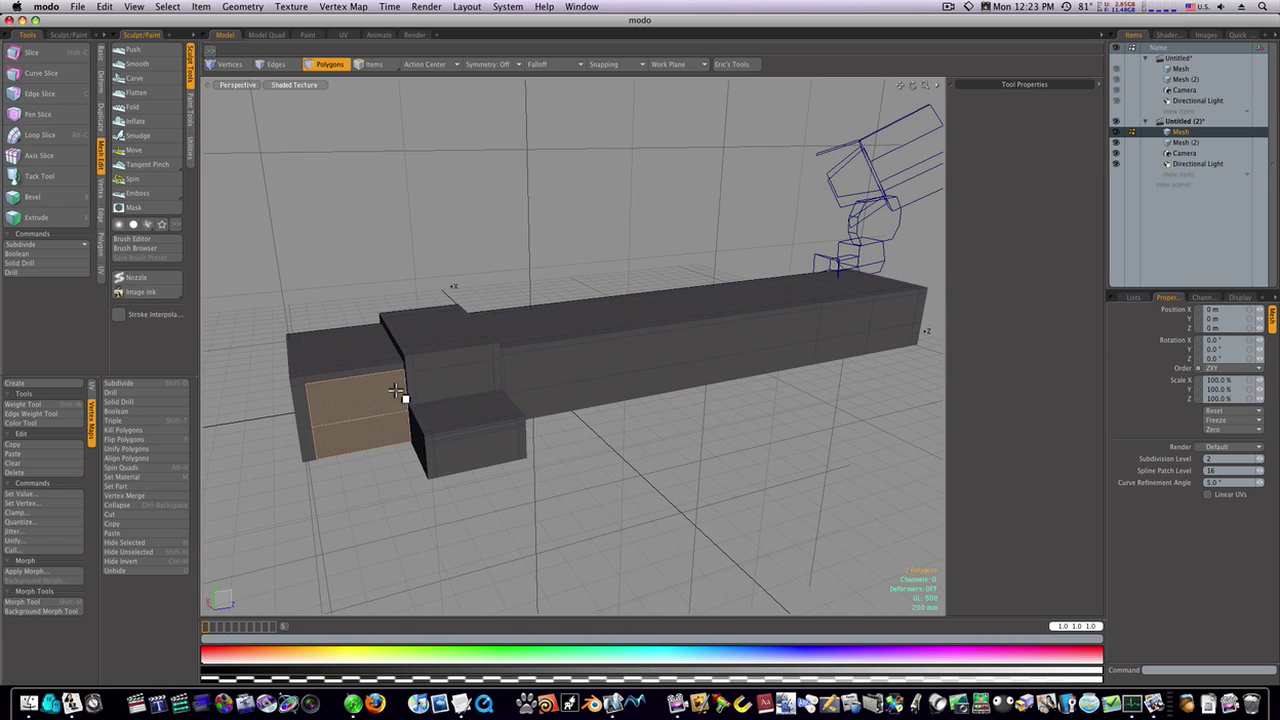
left_click(40, 135)
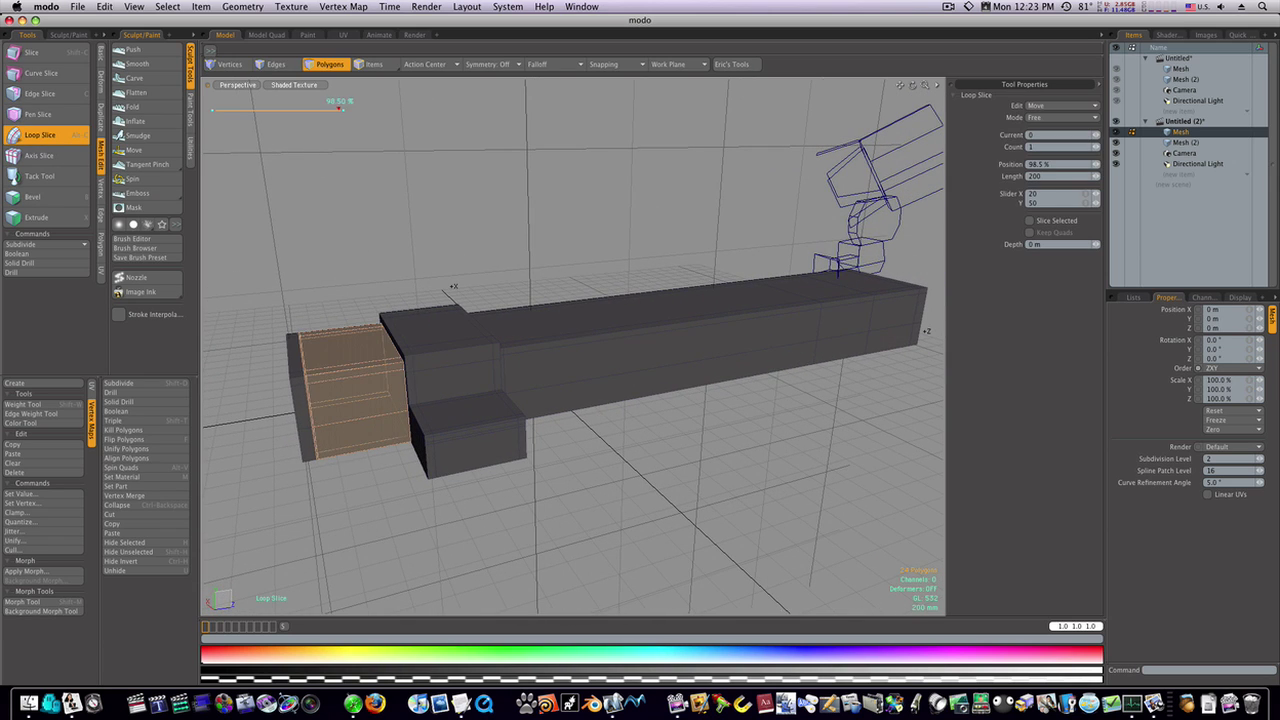
left_click_drag(333, 108, 224, 108)
key("Escape")
key("Escape")
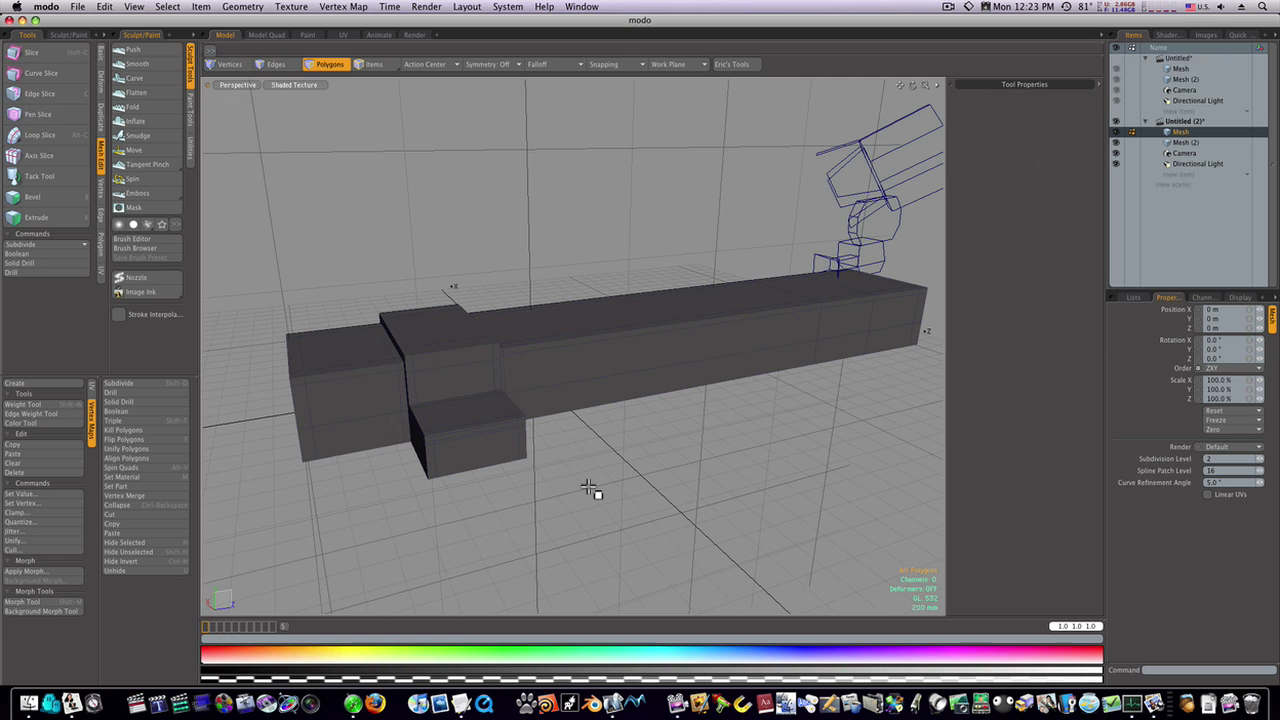
Preview the tightened edges around the raised band as a subdivision surface, then restore the polygon view
key("Tab")
mouse_move(585, 482)
left_mouse_down("alt")
mouse_move(411, 463)
mouse_move(600, 474)
left_mouse_up("alt")
key("Tab")
Loop-slice the lower side polygons around the entire box and side blocks with a single cut at 9%, near the bottom edge
left_click_drag(490, 468, 509, 471)
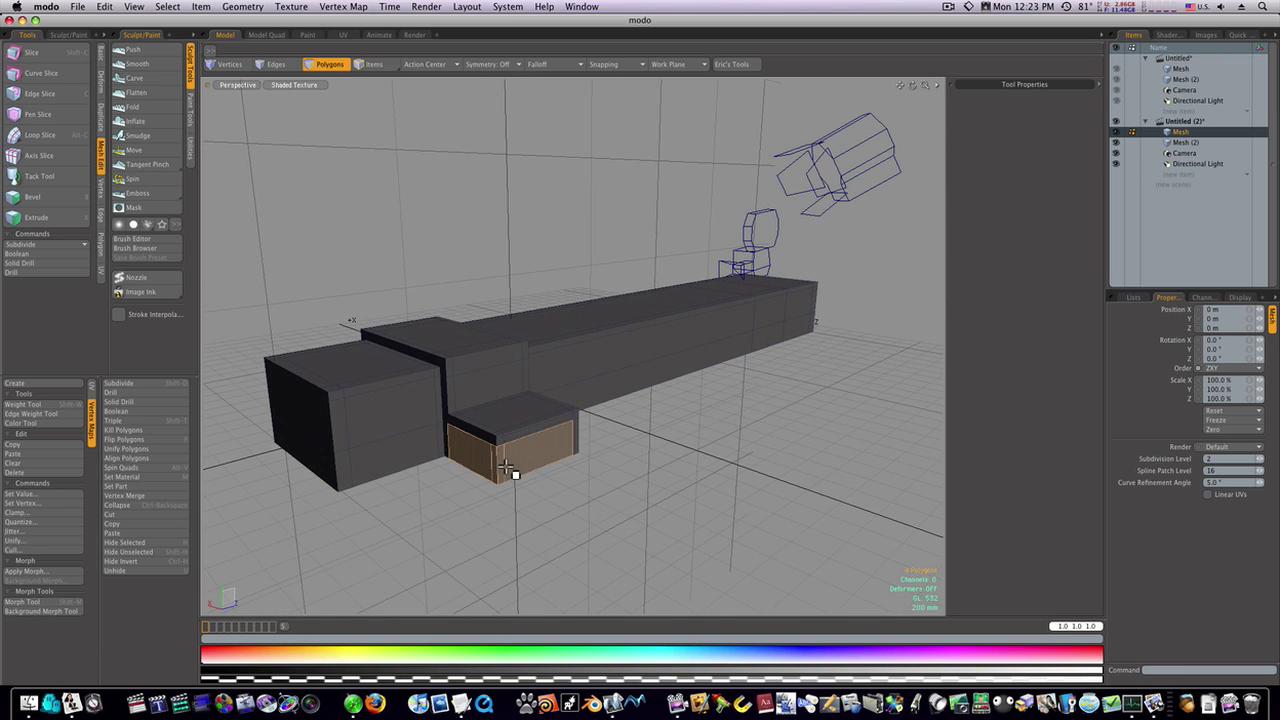
left_click(55, 137)
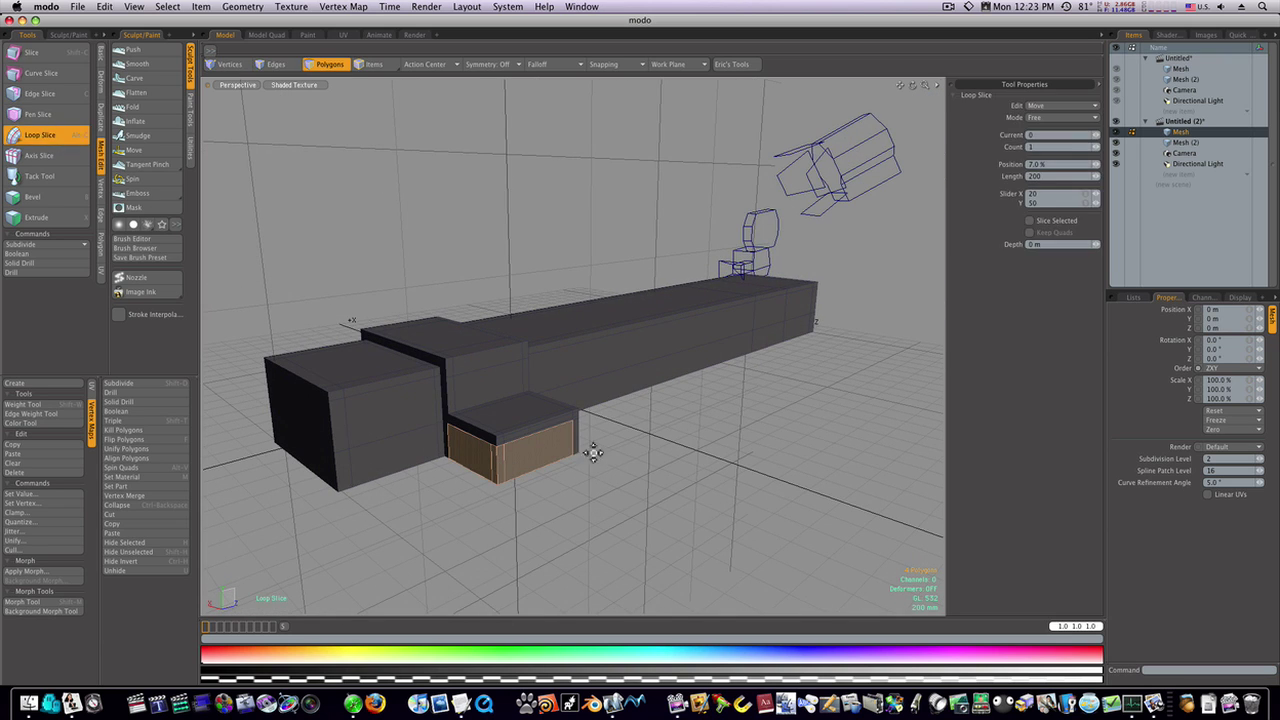
left_click(625, 498)
left_click_drag(213, 108, 226, 107)
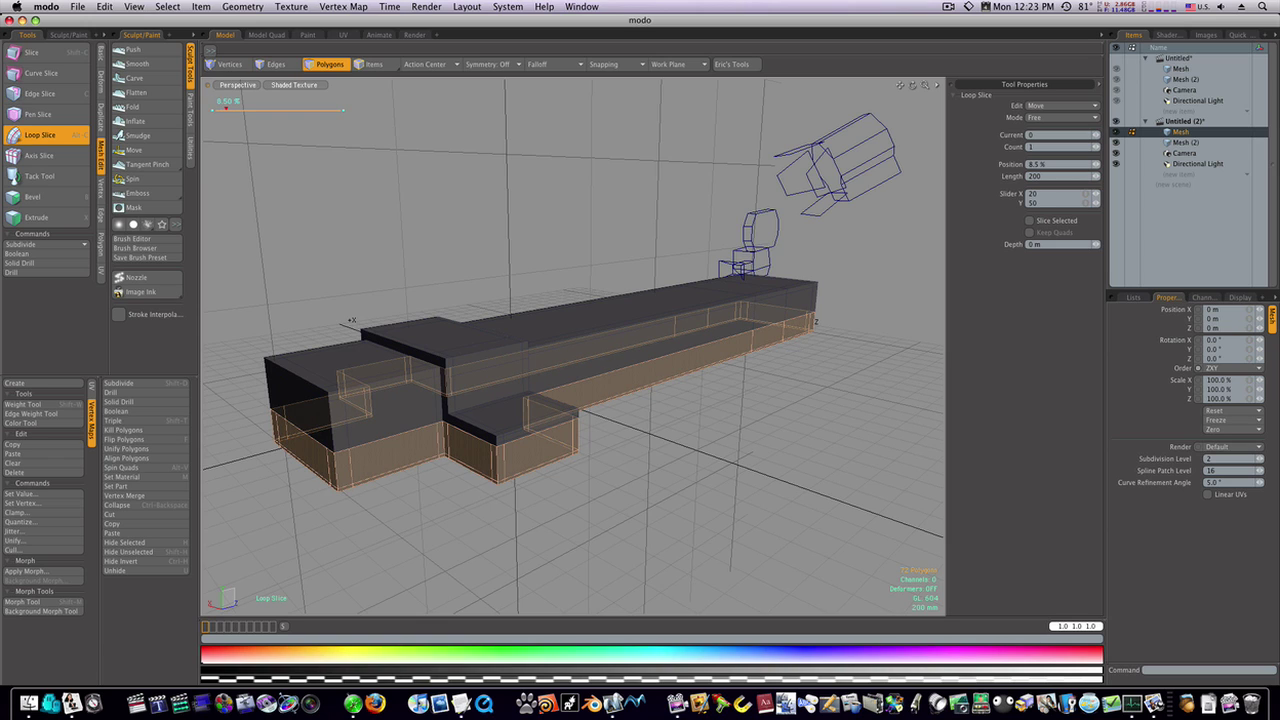
key("Escape")
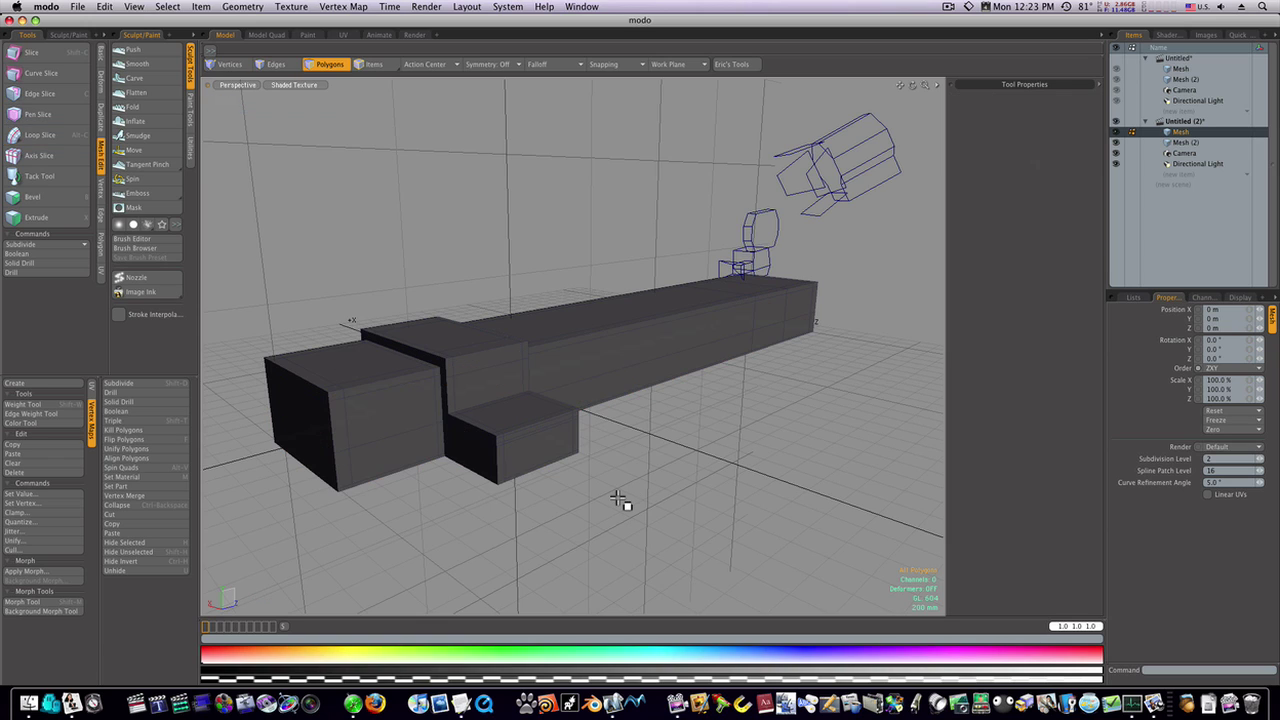
Preview the sharpened bottom edge as a subdivision surface, then restore the polygon view
key("Tab")
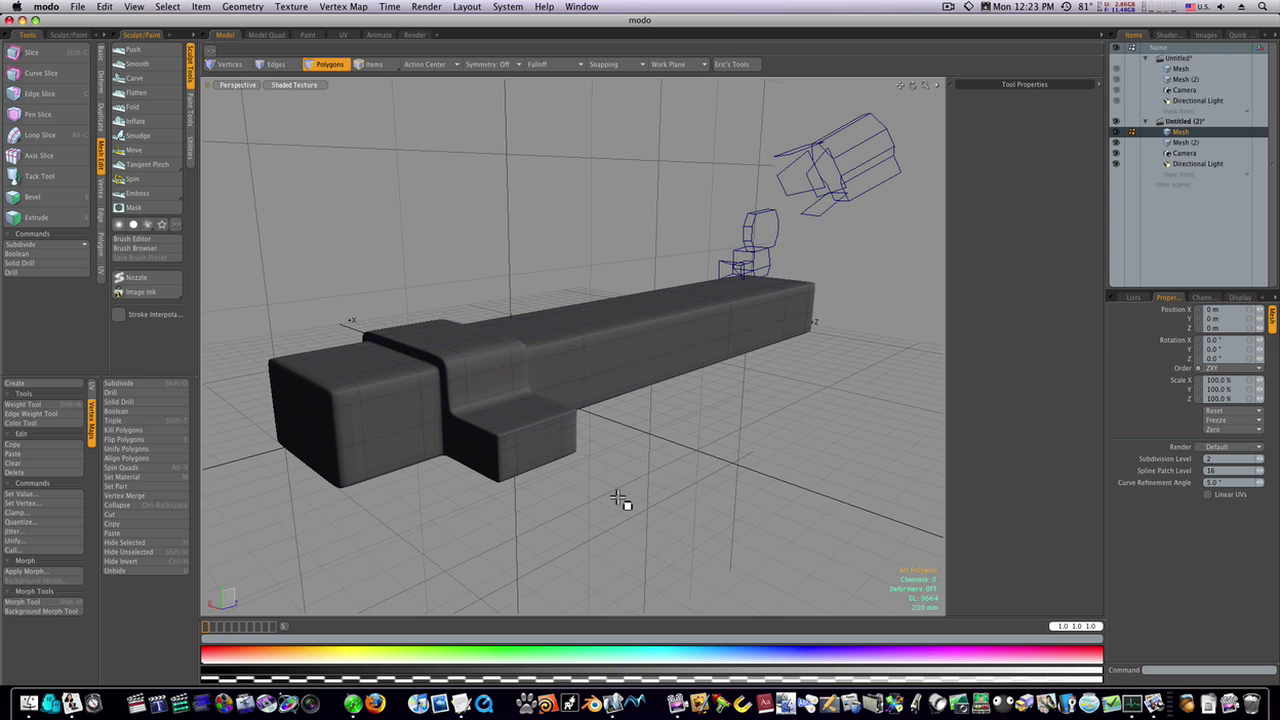
left_click_drag(620, 491, 543, 509, "alt")
key("Tab")
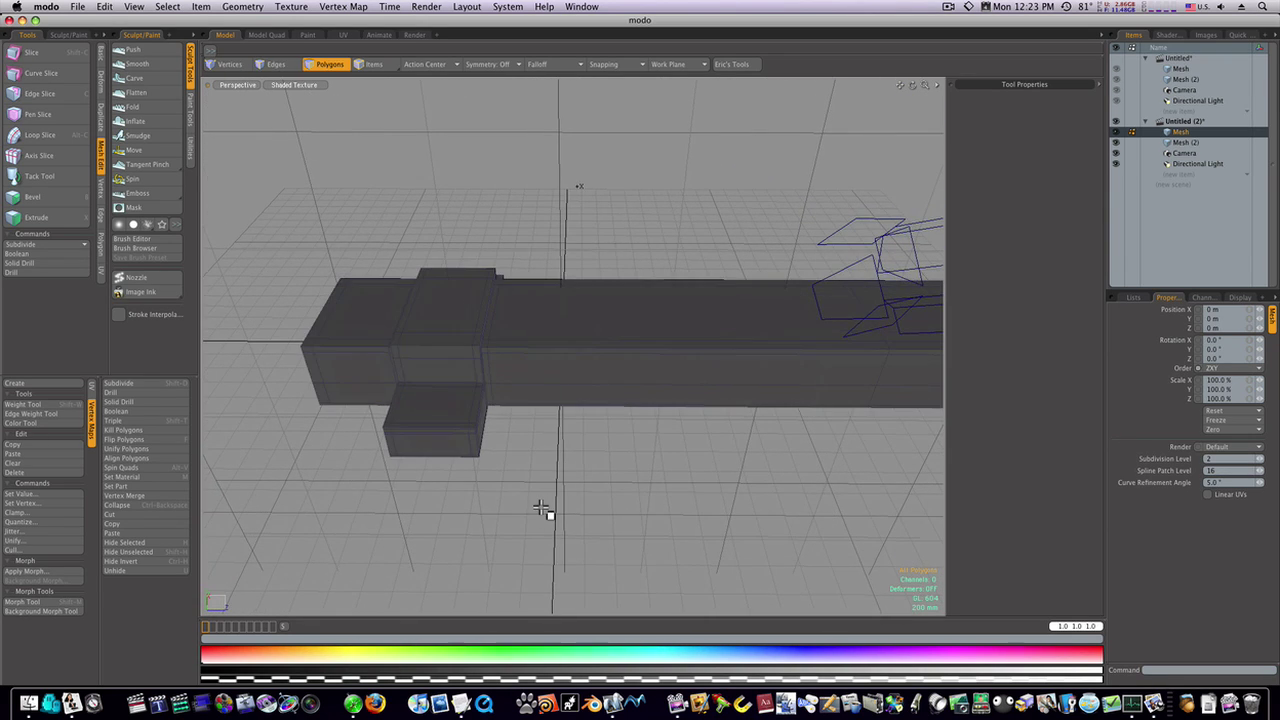
Bevel the top face of the near side block with a 93 mm inset and no shift
left_click(427, 409)
key("b")
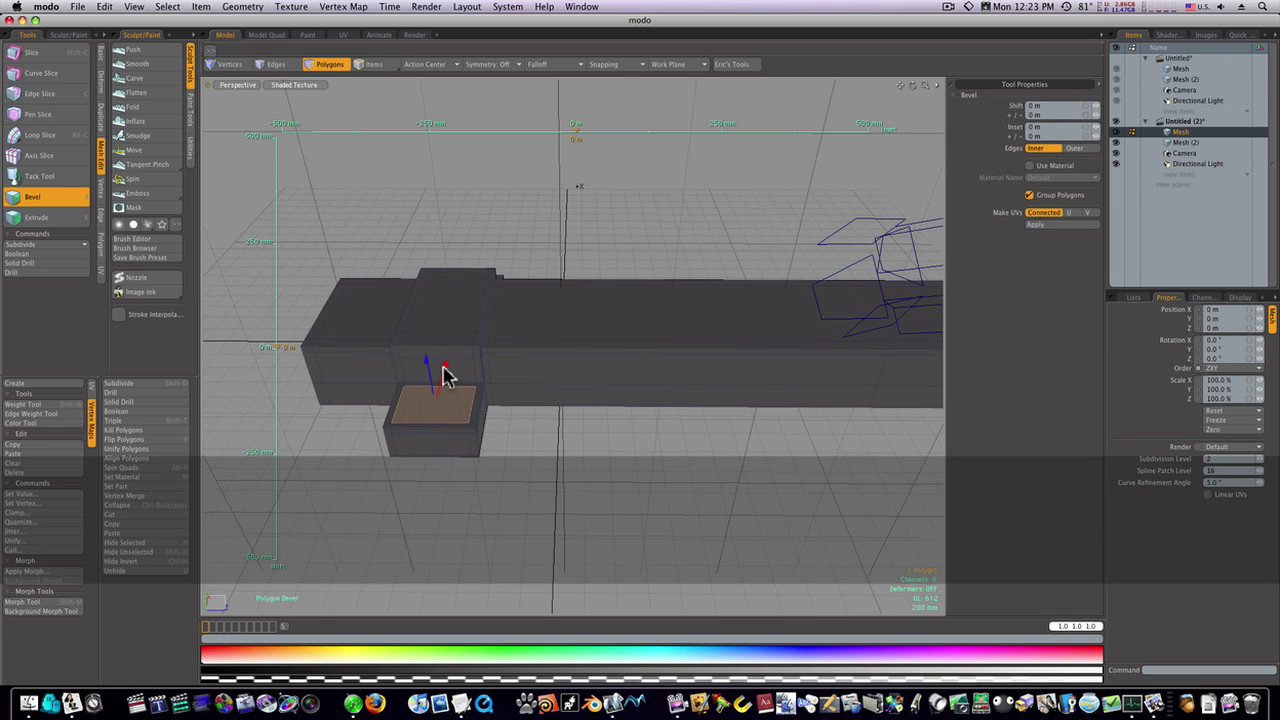
left_click_drag(445, 366, 494, 368)
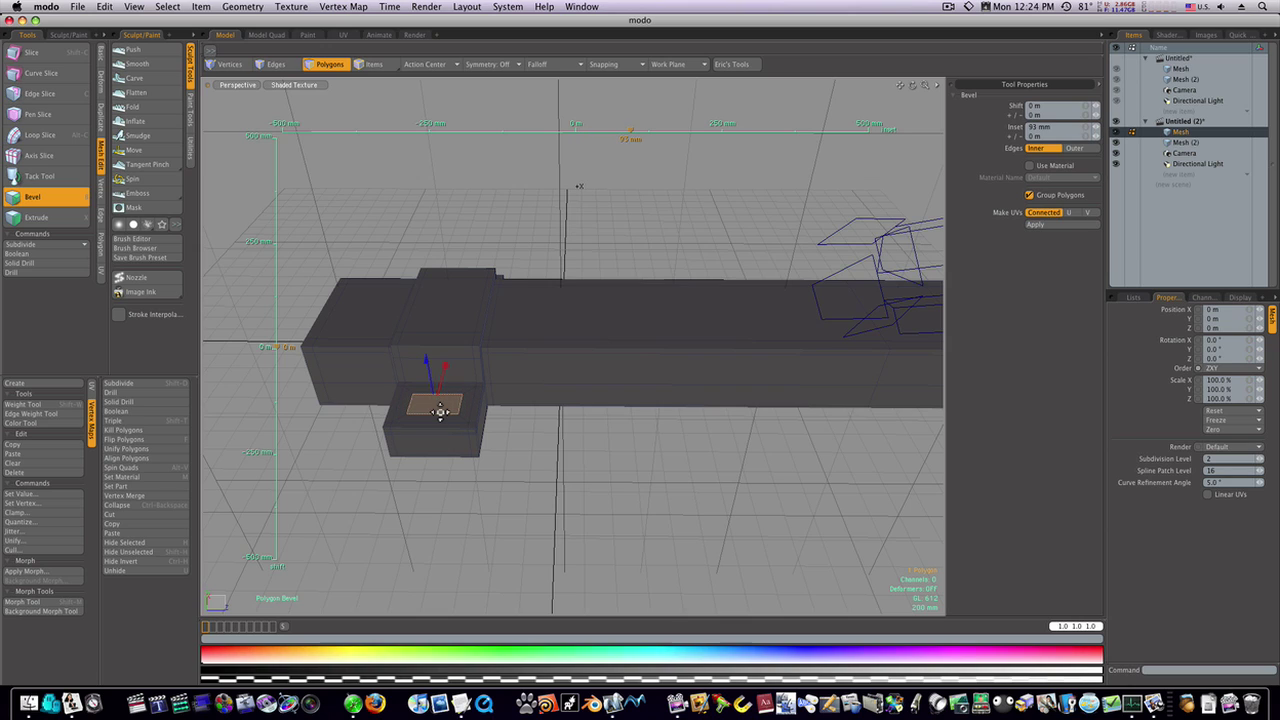
key("space")
Loop-slice the near side block at 50% from the polygons of its side facing the long box section
left_click_drag(457, 429, 467, 357, "alt")
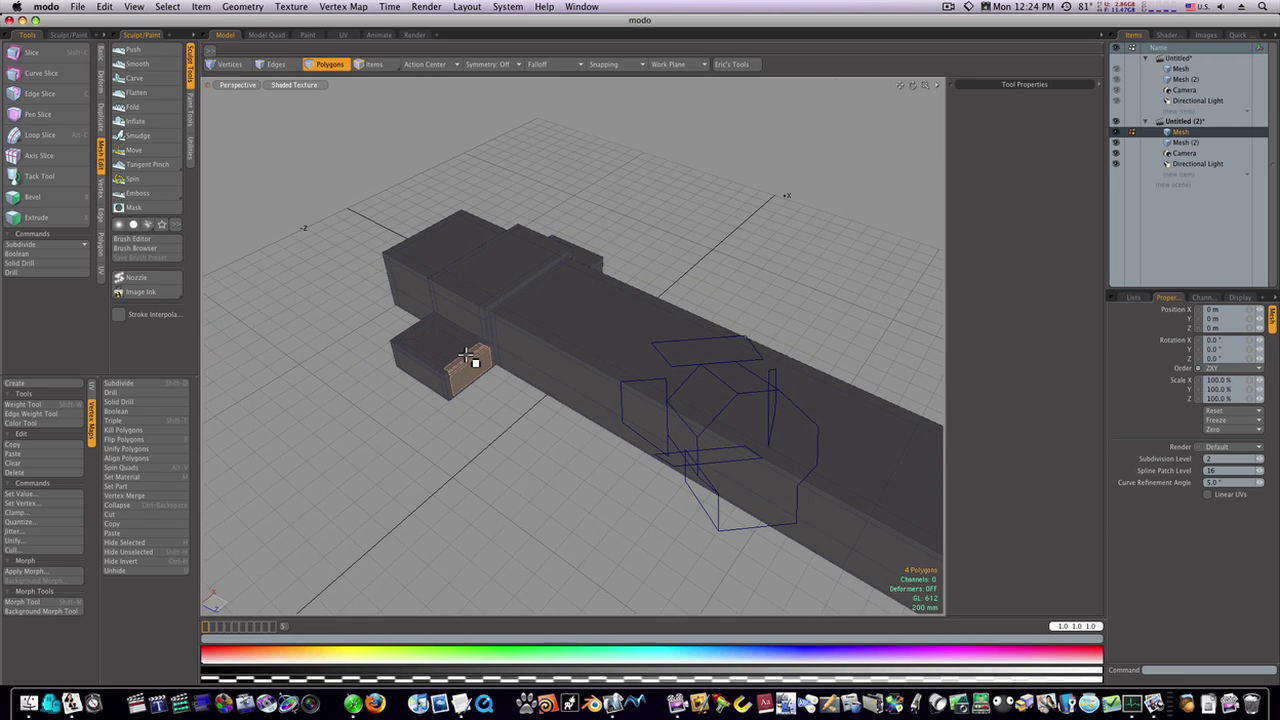
left_click(75, 133)
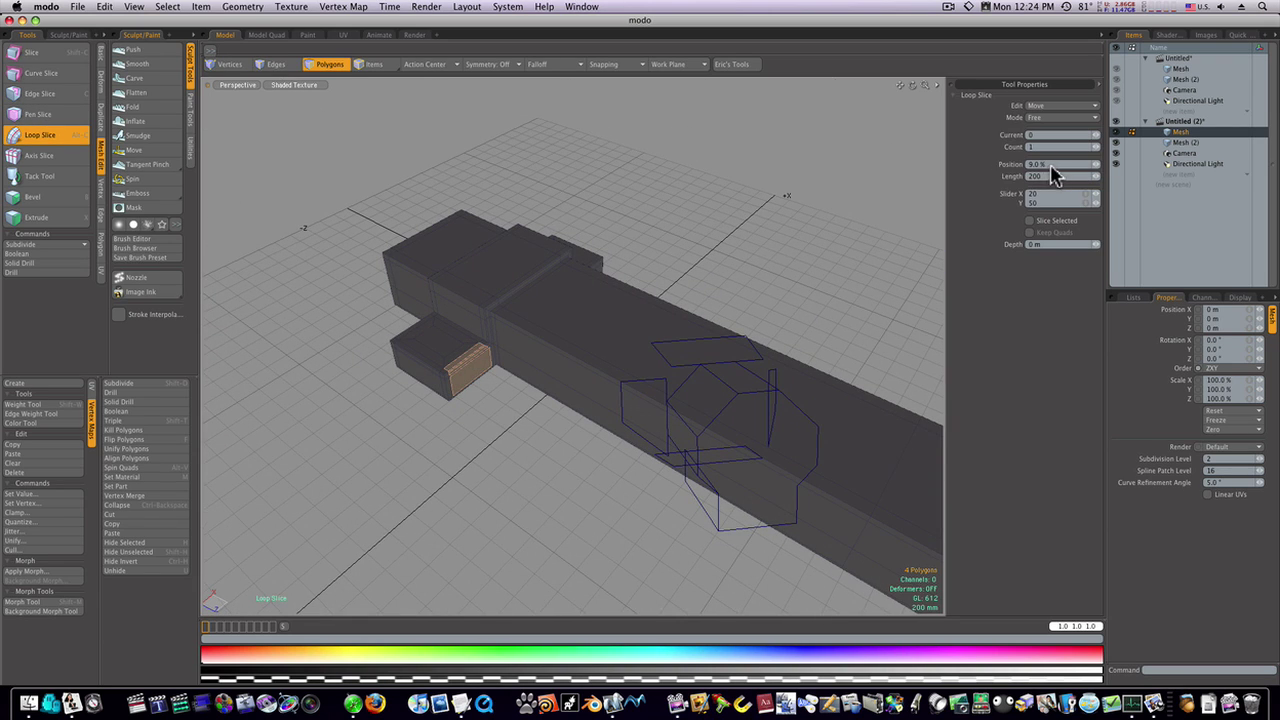
type("50")
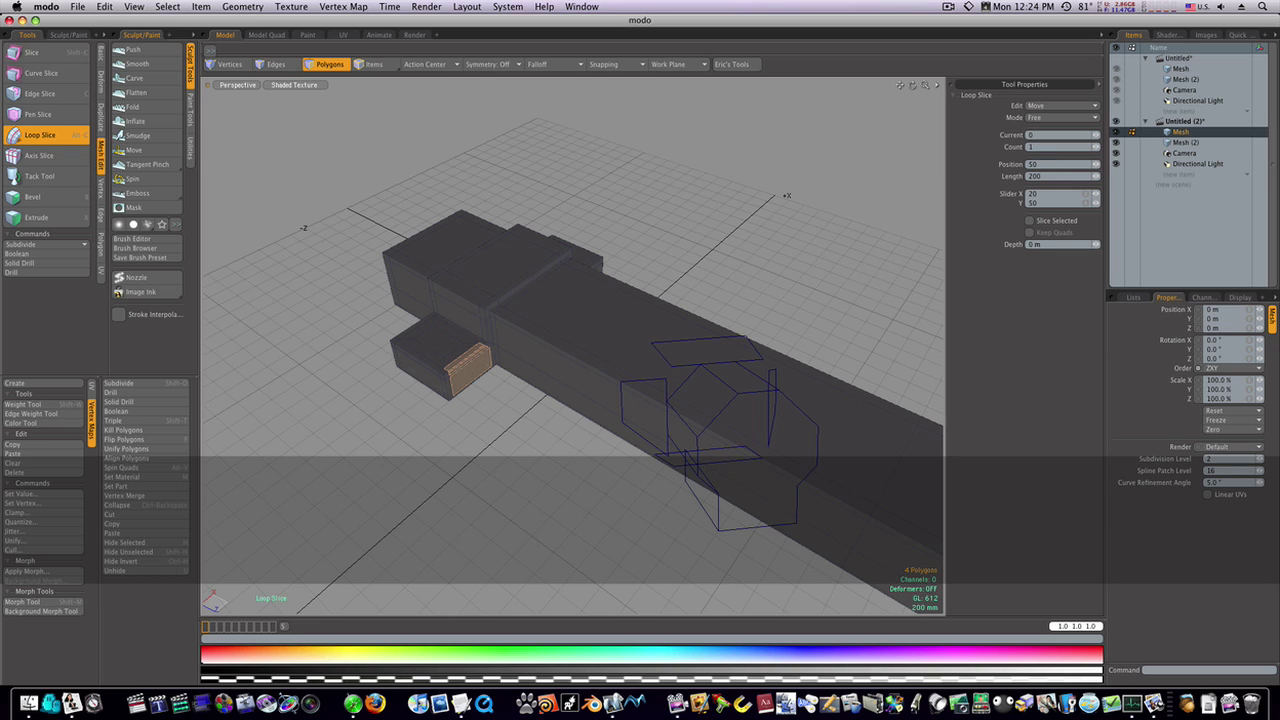
left_click(467, 372)
key("Escape")
key("Escape")
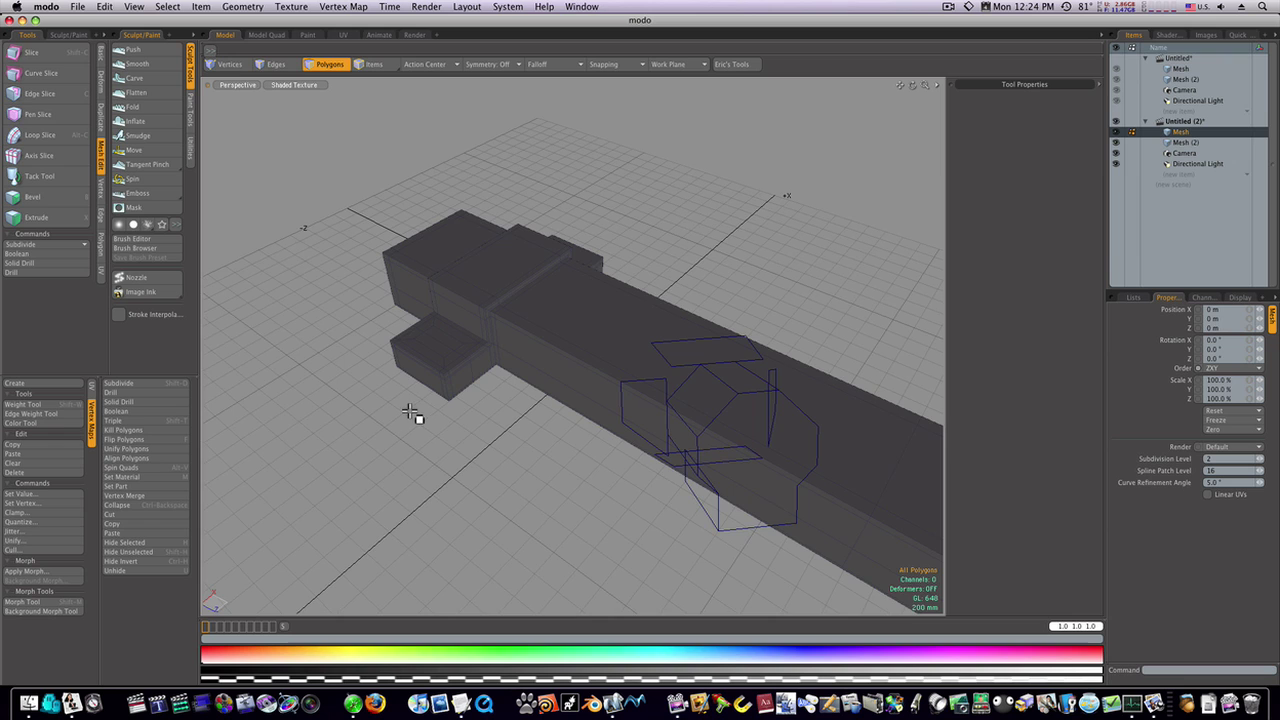
Loop-slice across the side blocks and raised band at 50%, starting from the near block's outer-face polygons
left_click_drag(411, 413, 394, 477, "alt")
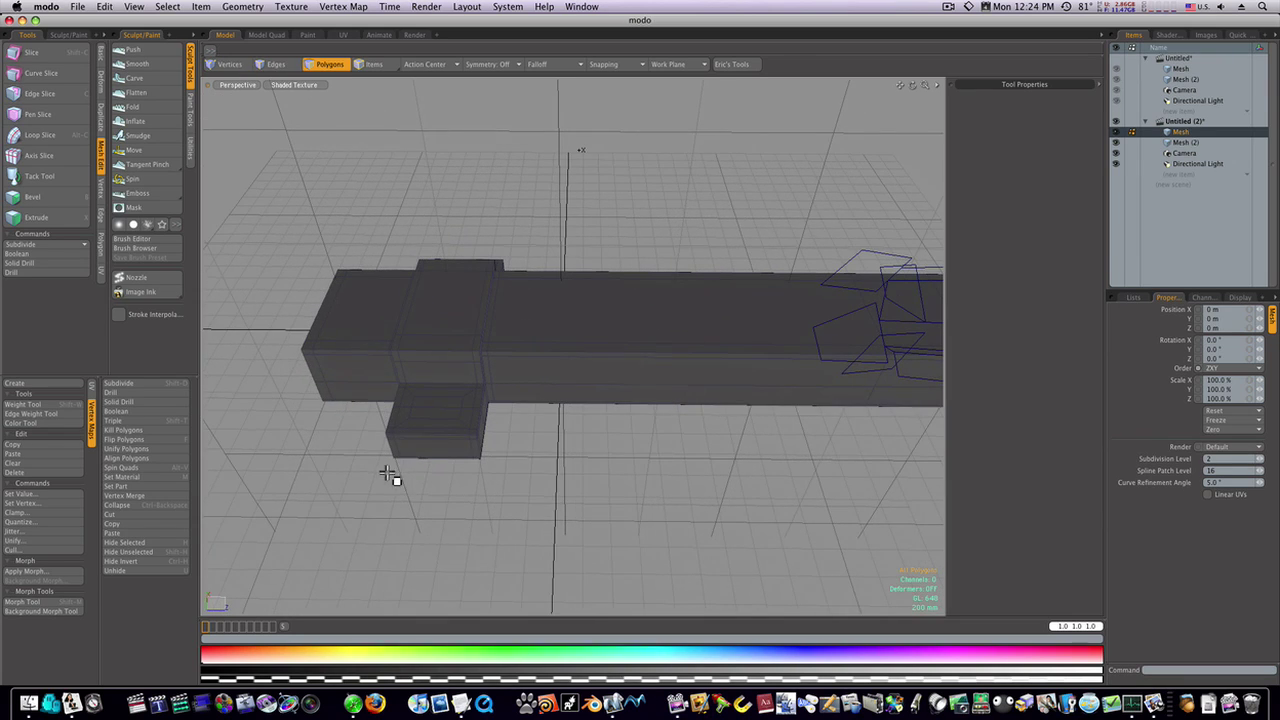
left_click(432, 435)
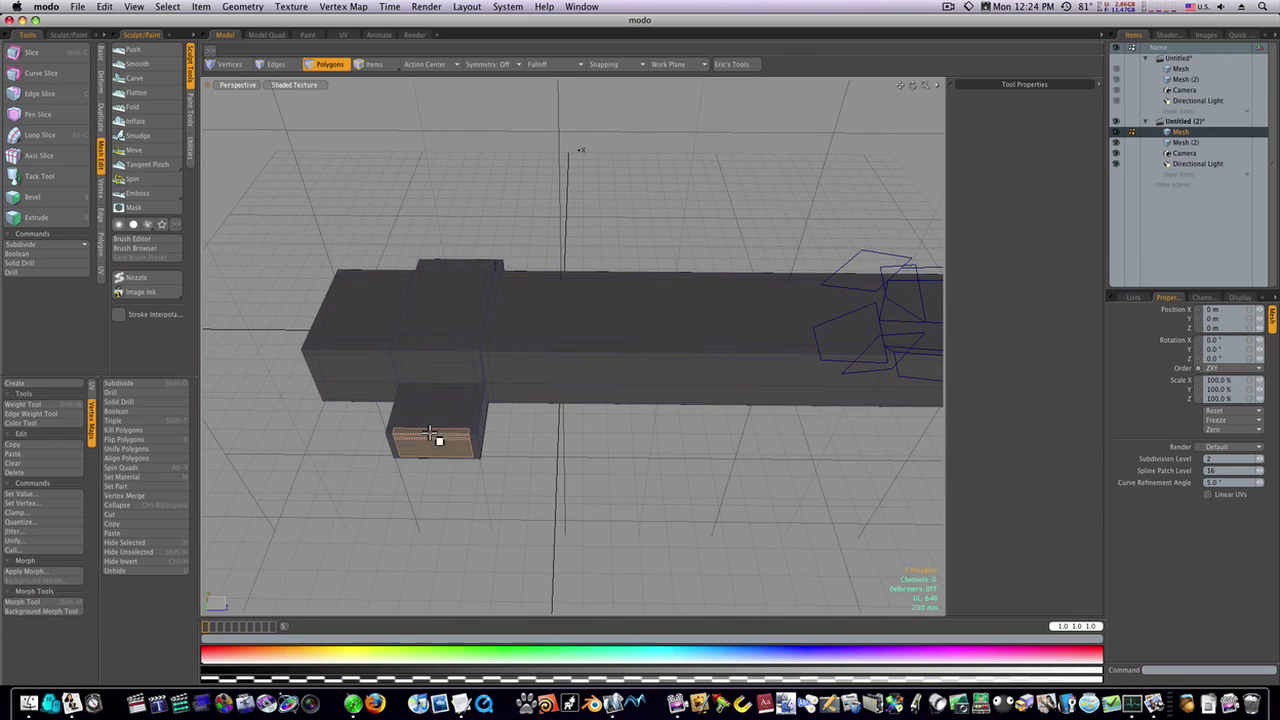
left_click(45, 138)
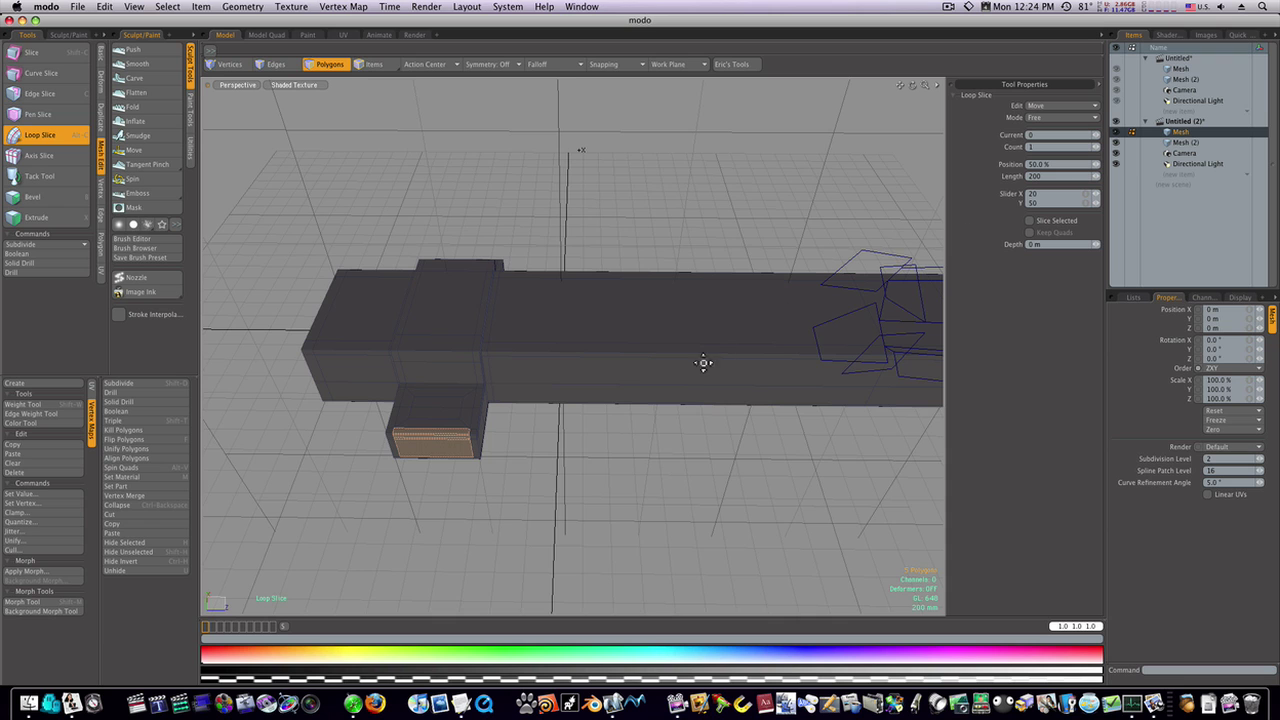
left_click(479, 436)
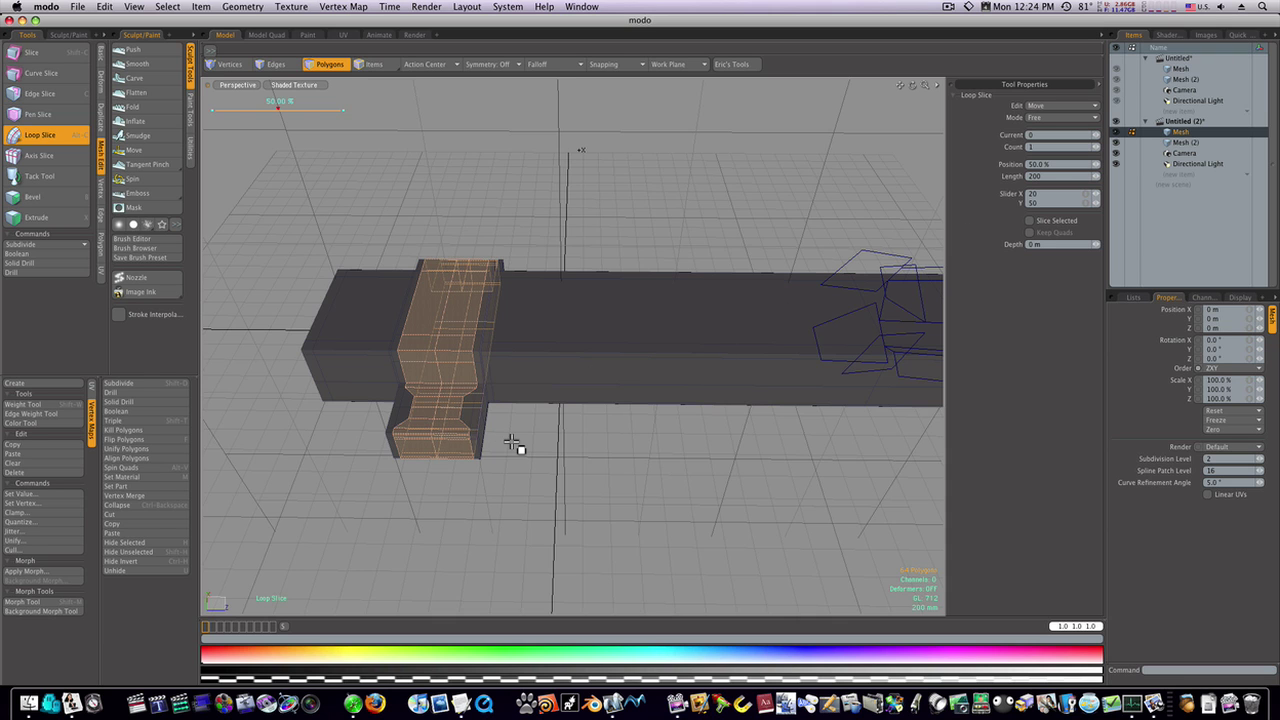
key("Escape")
Scale the four inset polygons on the near block's top to 70% along Z, then clear the selection
mouse_move(422, 419)
left_mouse_down("ctrl+alt")
mouse_move(480, 420)
mouse_move(466, 426)
mouse_move(487, 453)
mouse_move(486, 429)
mouse_move(442, 432)
left_mouse_up("ctrl+alt")
key("3")
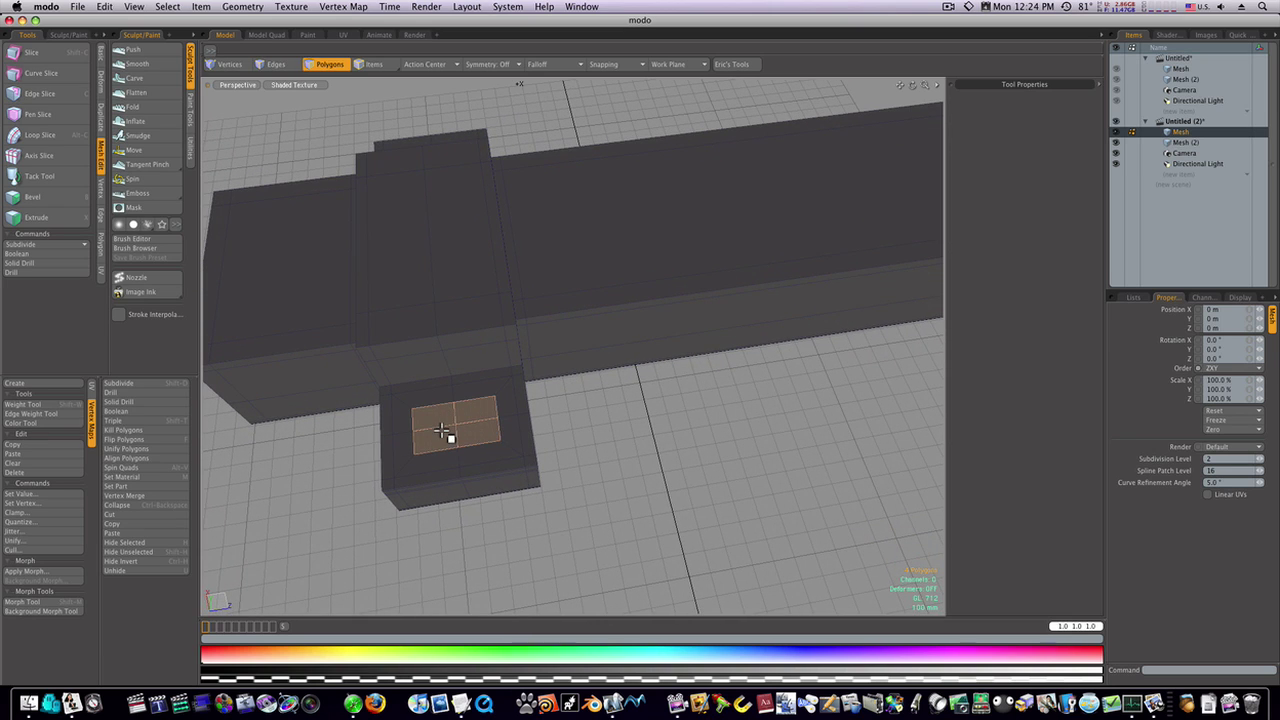
key("r")
left_click_drag(518, 425, 500, 421)
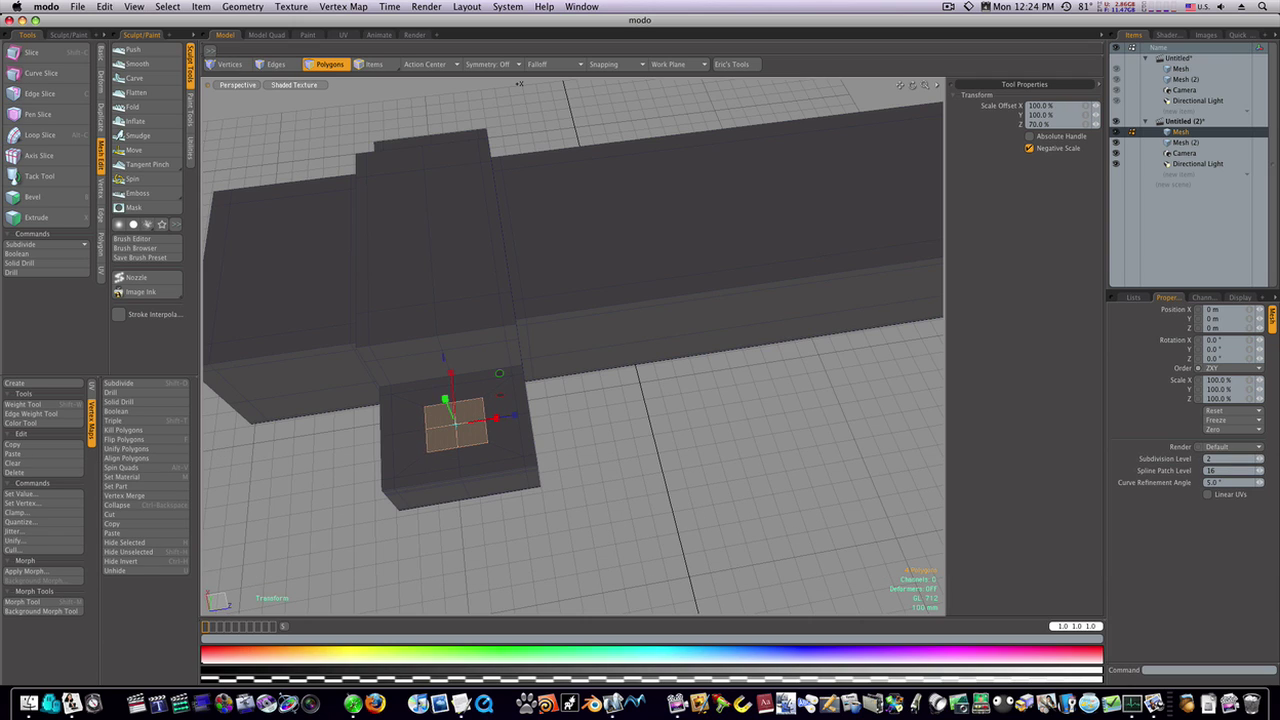
key("space")
left_click(567, 429)
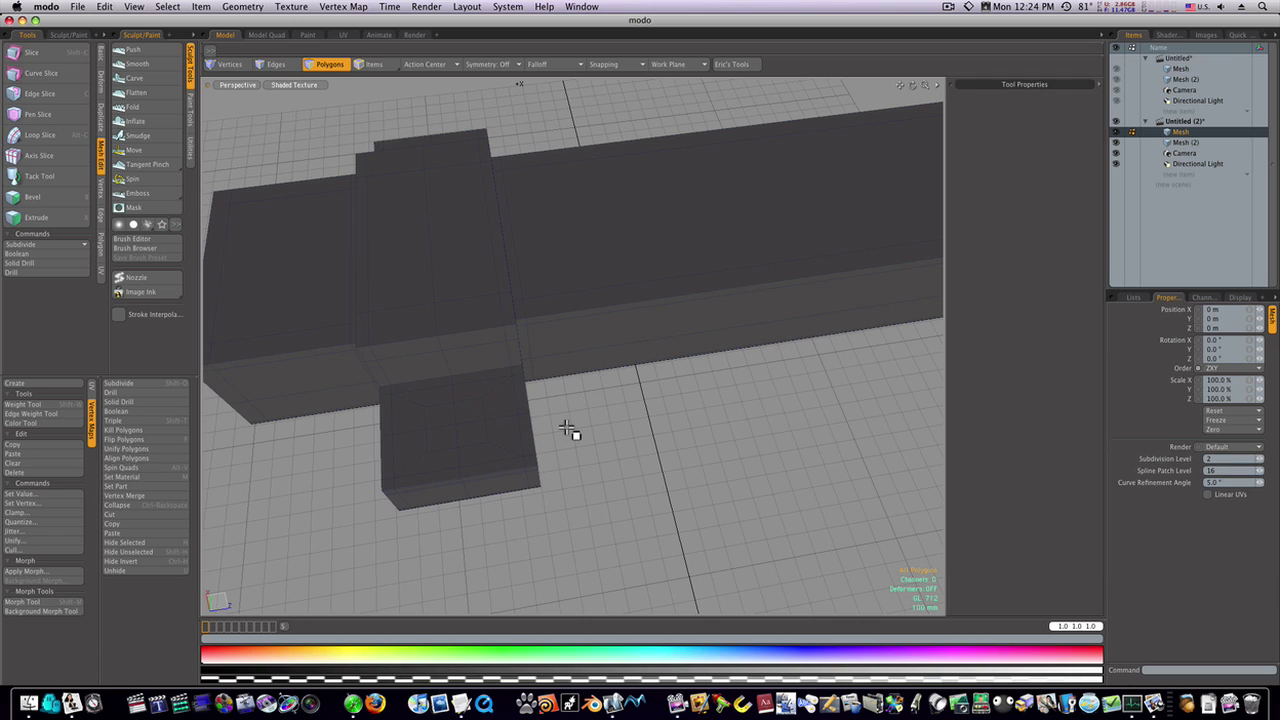
Scale the two opposite mid-side vertices of the inset to 134% along Z to push them outward
left_click(235, 65)
left_click(427, 432)
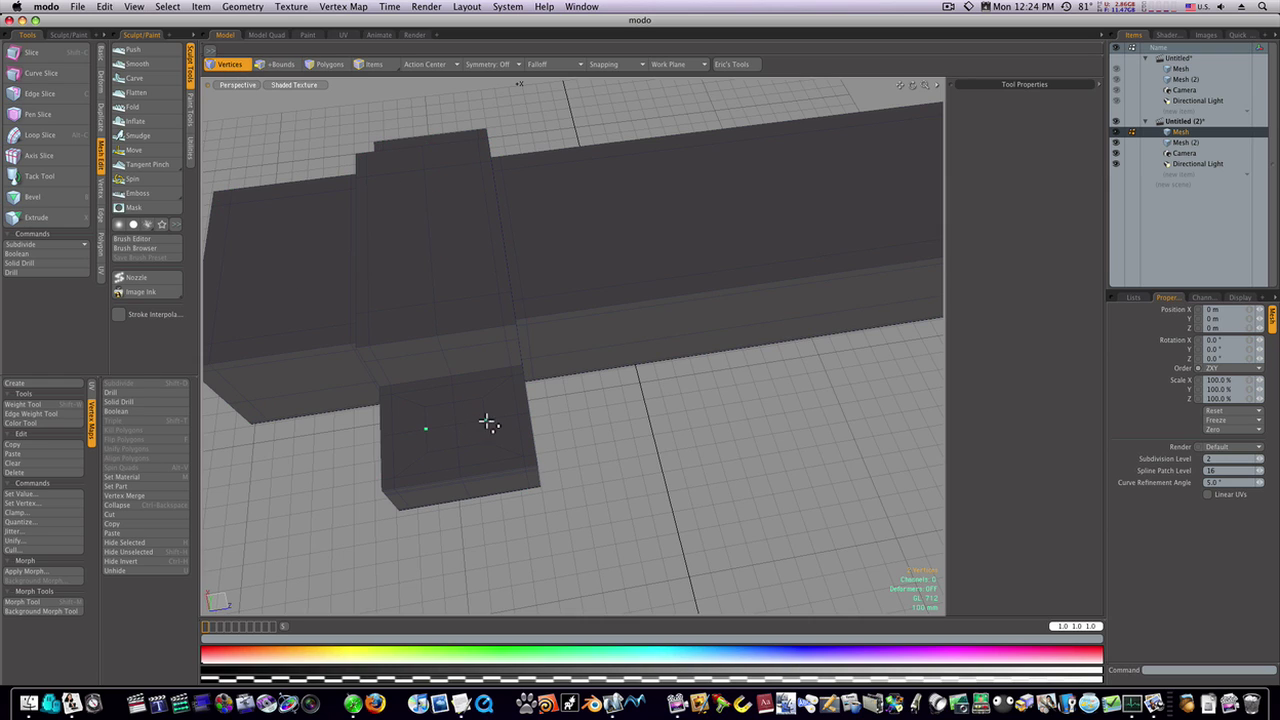
key("r")
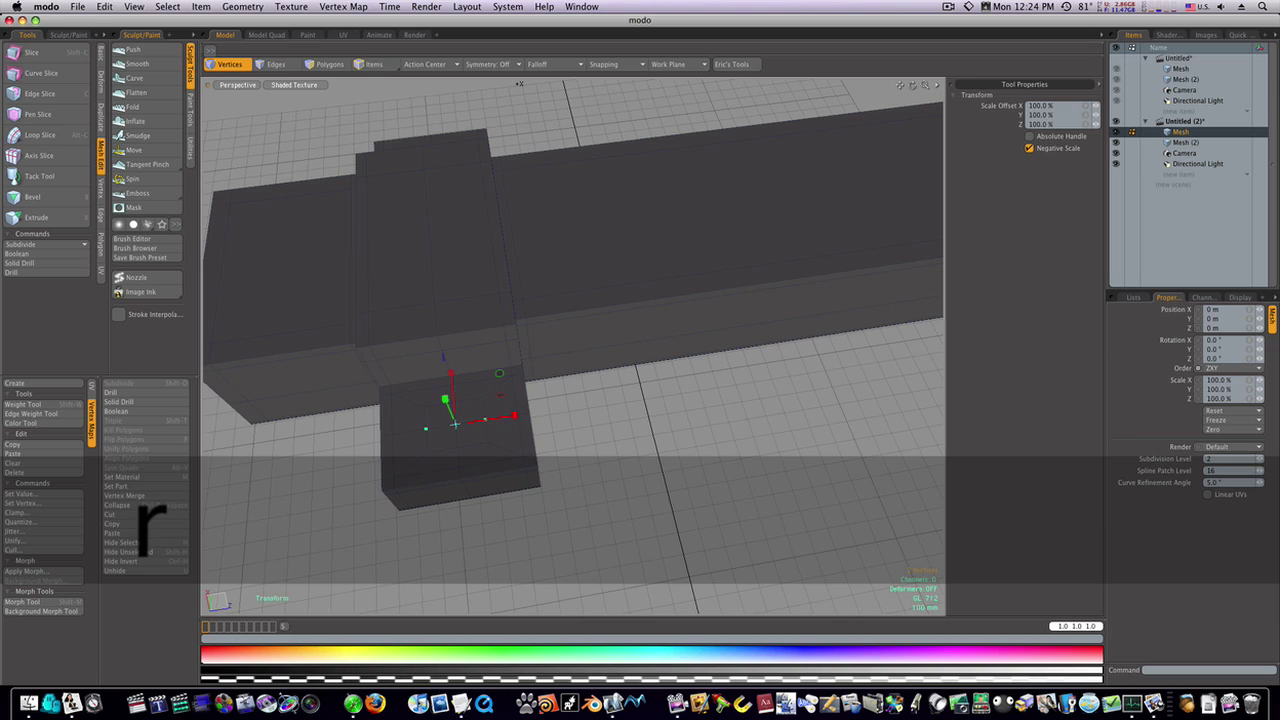
left_click_drag(515, 415, 531, 412)
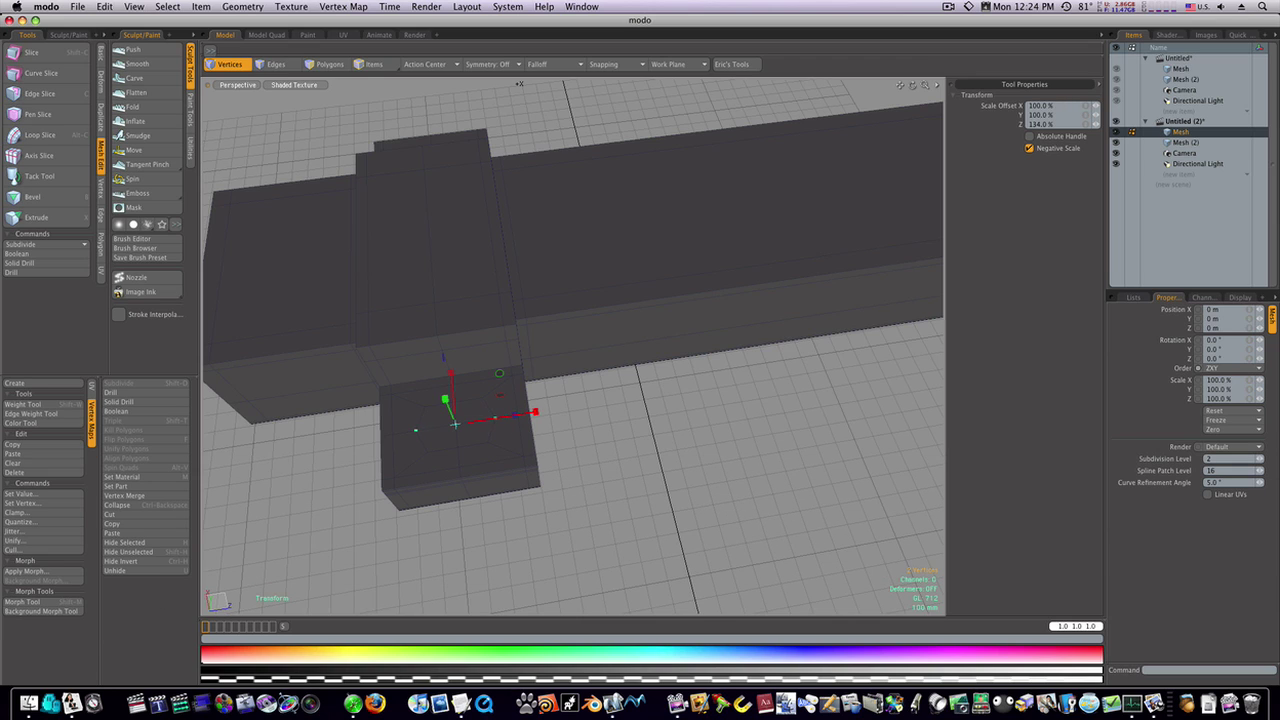
key("space")
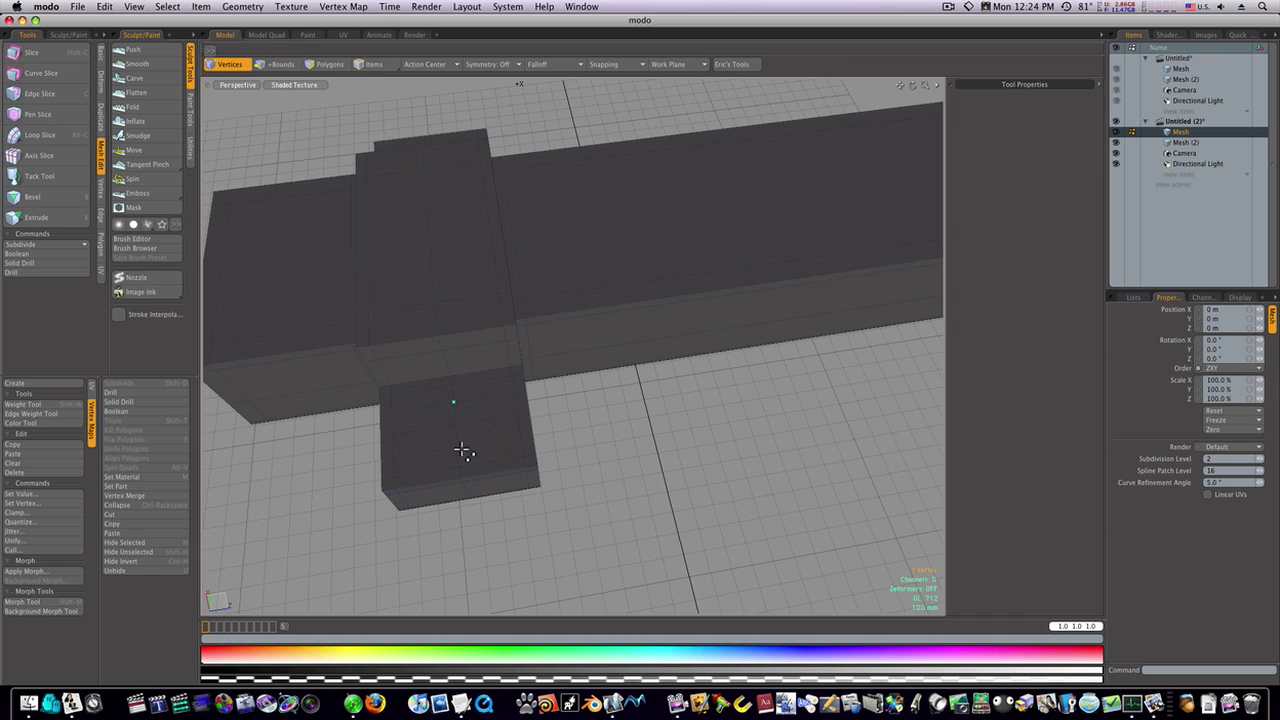
Scale the other pair of mid-side inset vertices to 135.5% along X to round the outline
key("r")
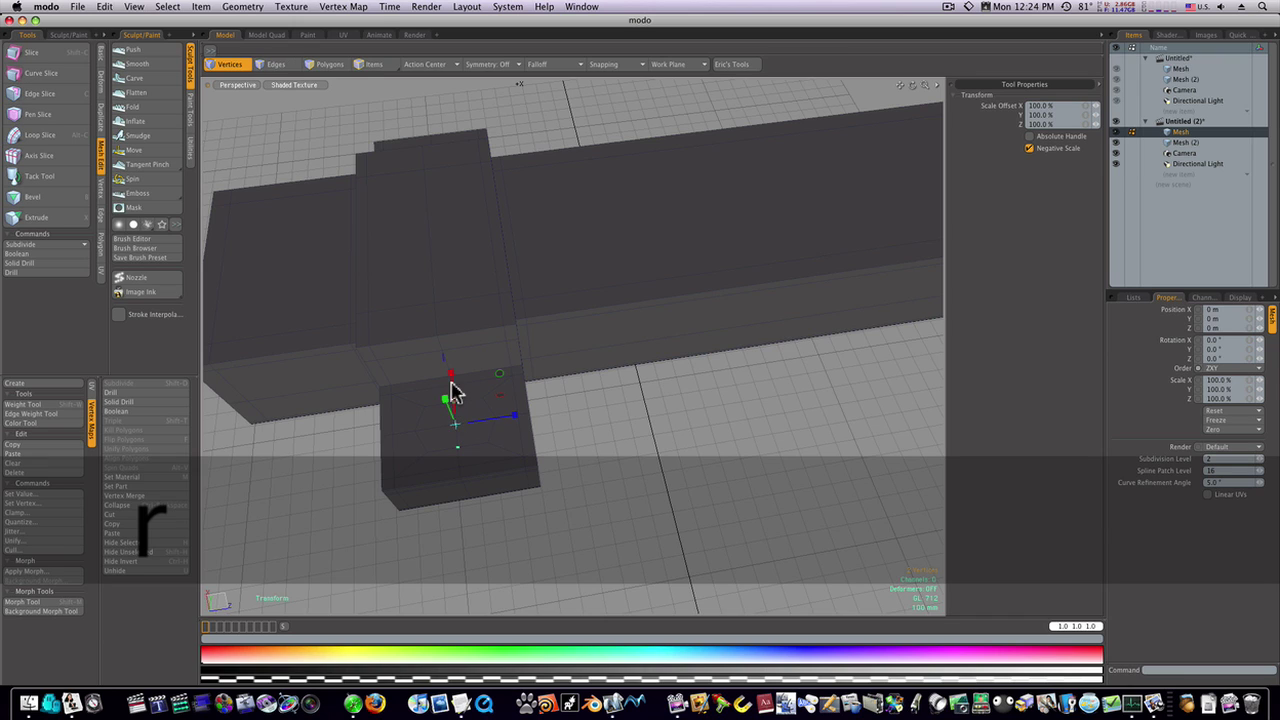
left_click_drag(450, 358, 449, 355)
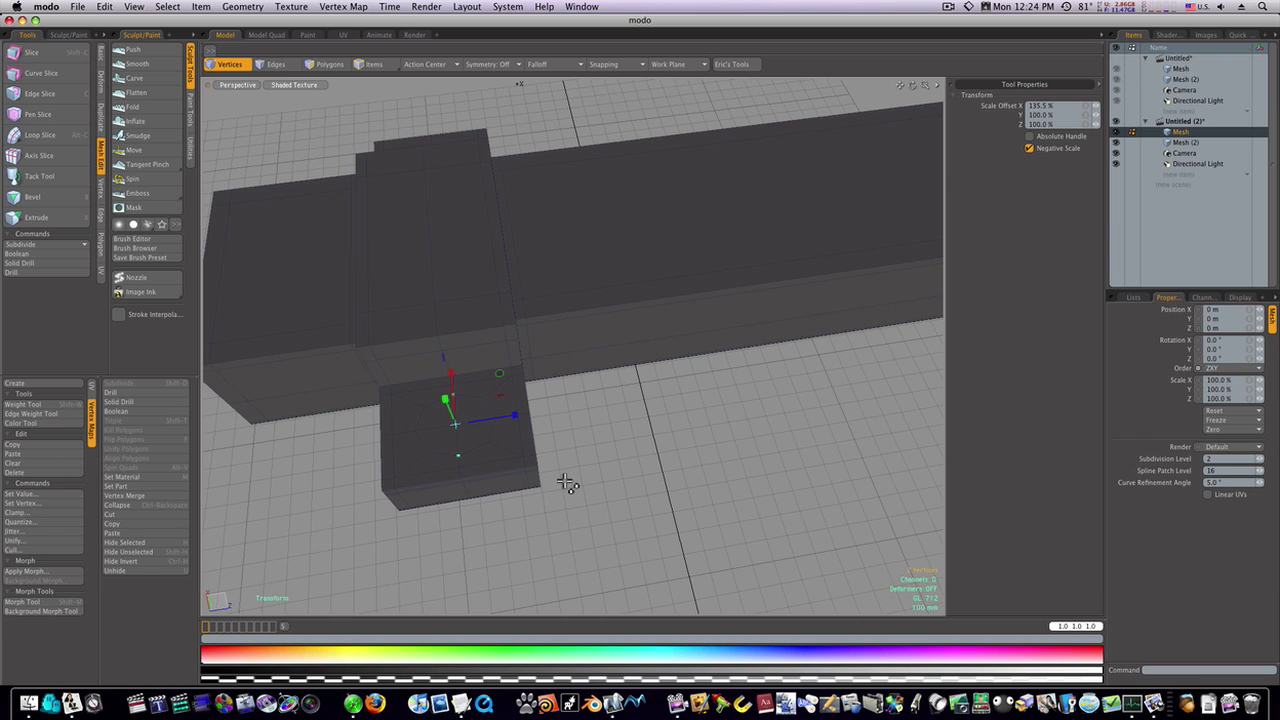
key("space")
Preview the rounded inset as a subdivision surface, then restore the polygon view
left_click_drag(567, 522, 559, 445, "alt")
key("Tab")
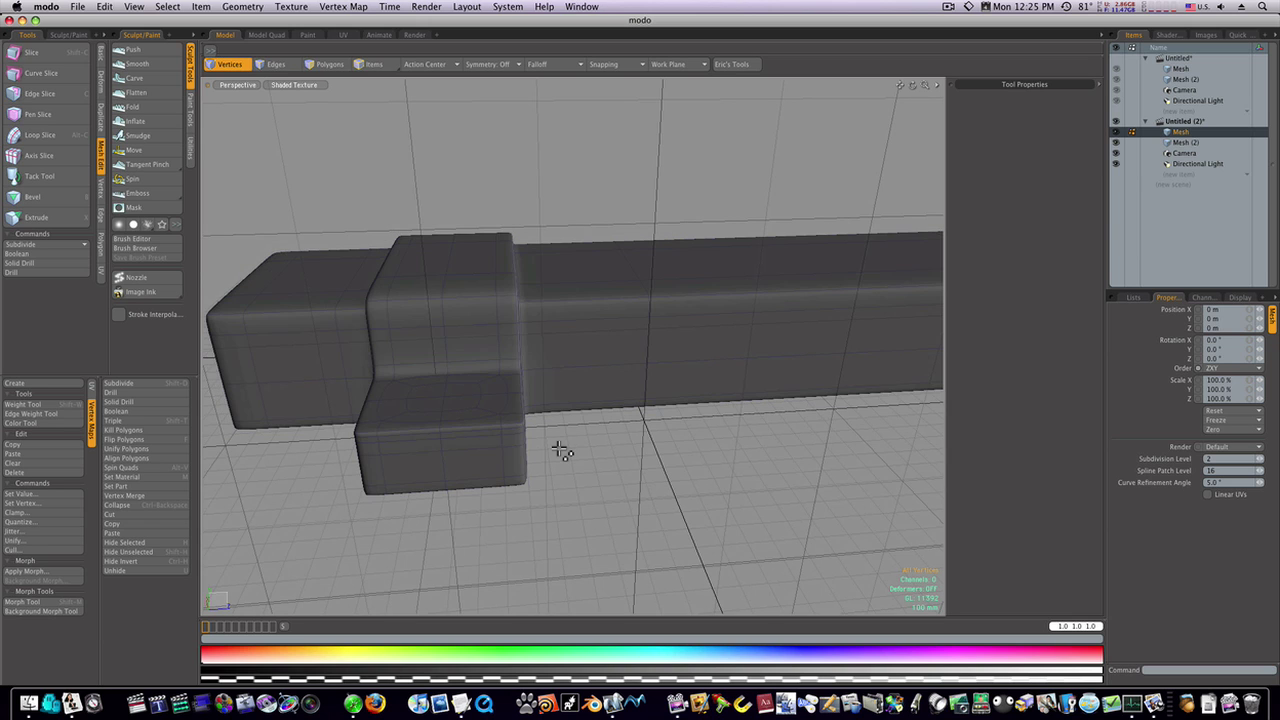
key("Tab")
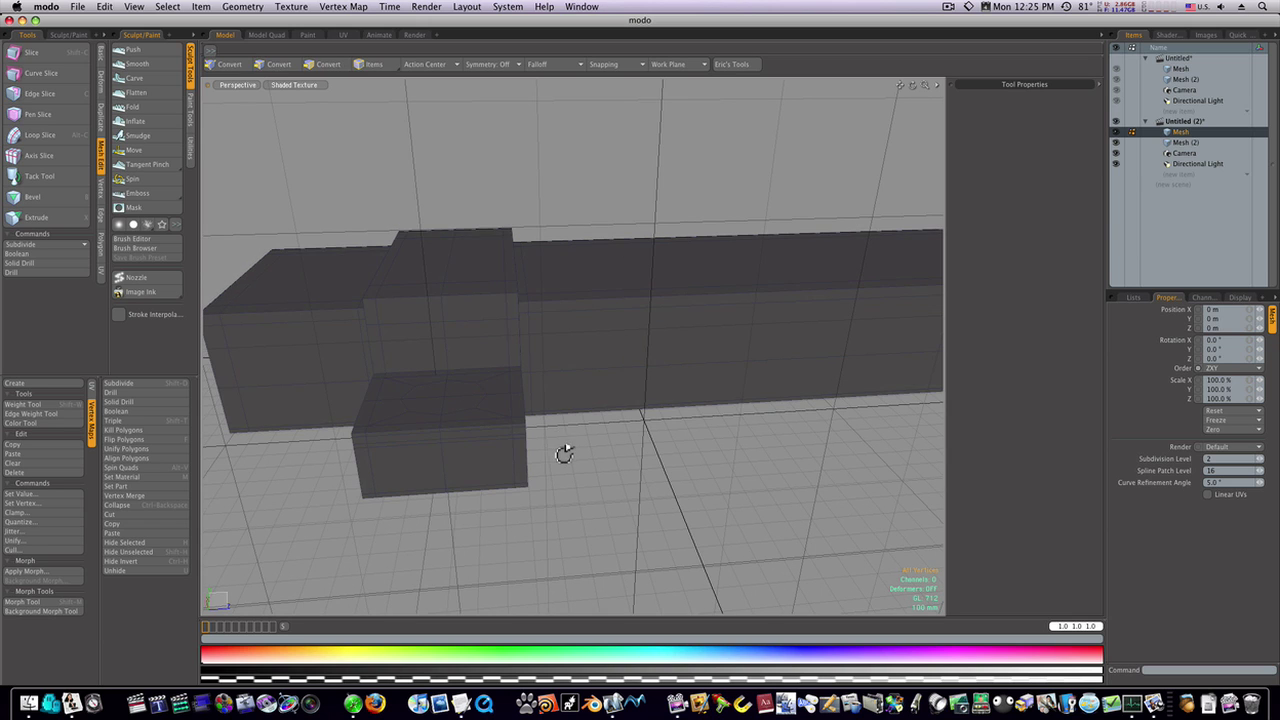
left_click_drag(563, 449, 567, 498, "alt")
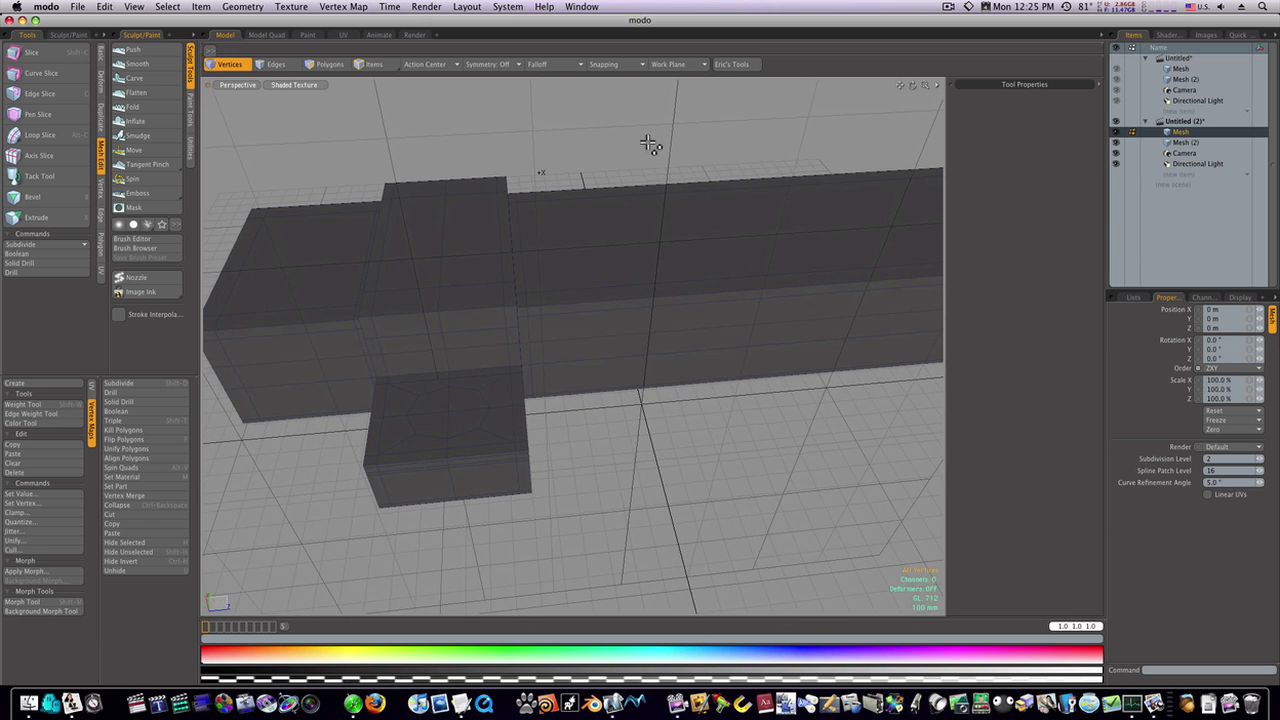
Make the four inset polygons on the near block's top round with the Perfect Circle script
key("2")
key("3")
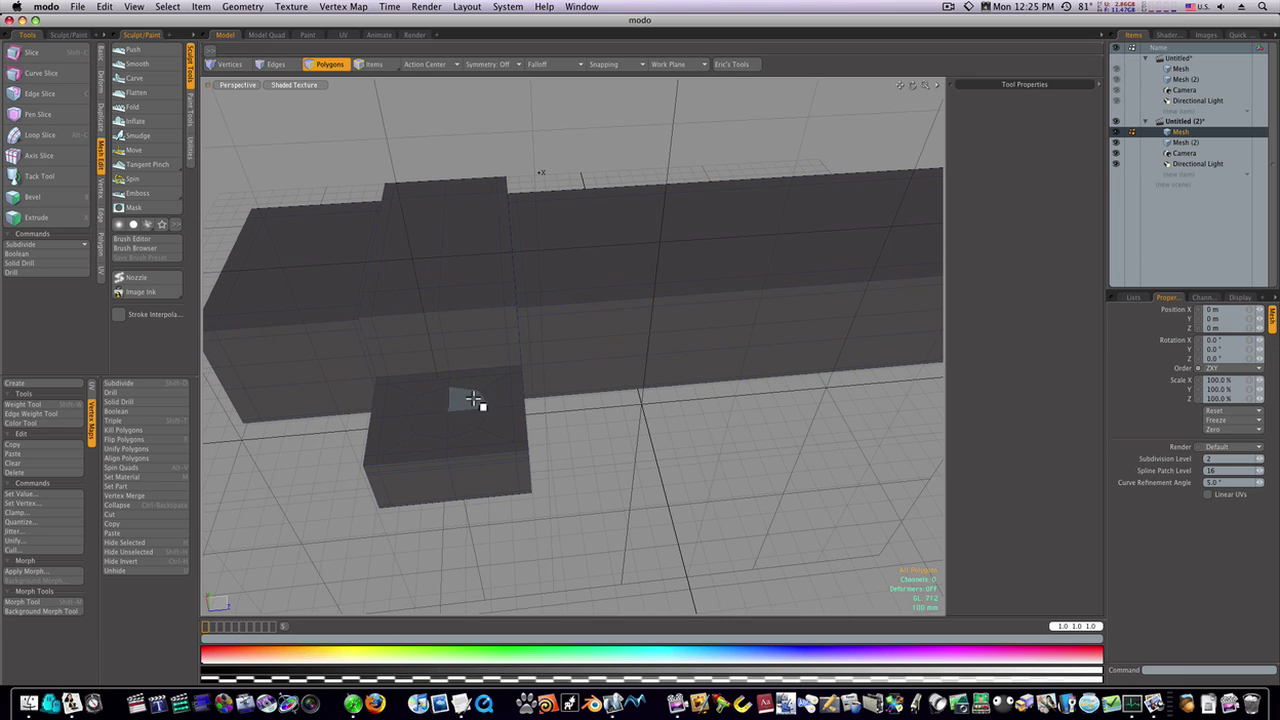
left_click_drag(463, 413, 440, 416)
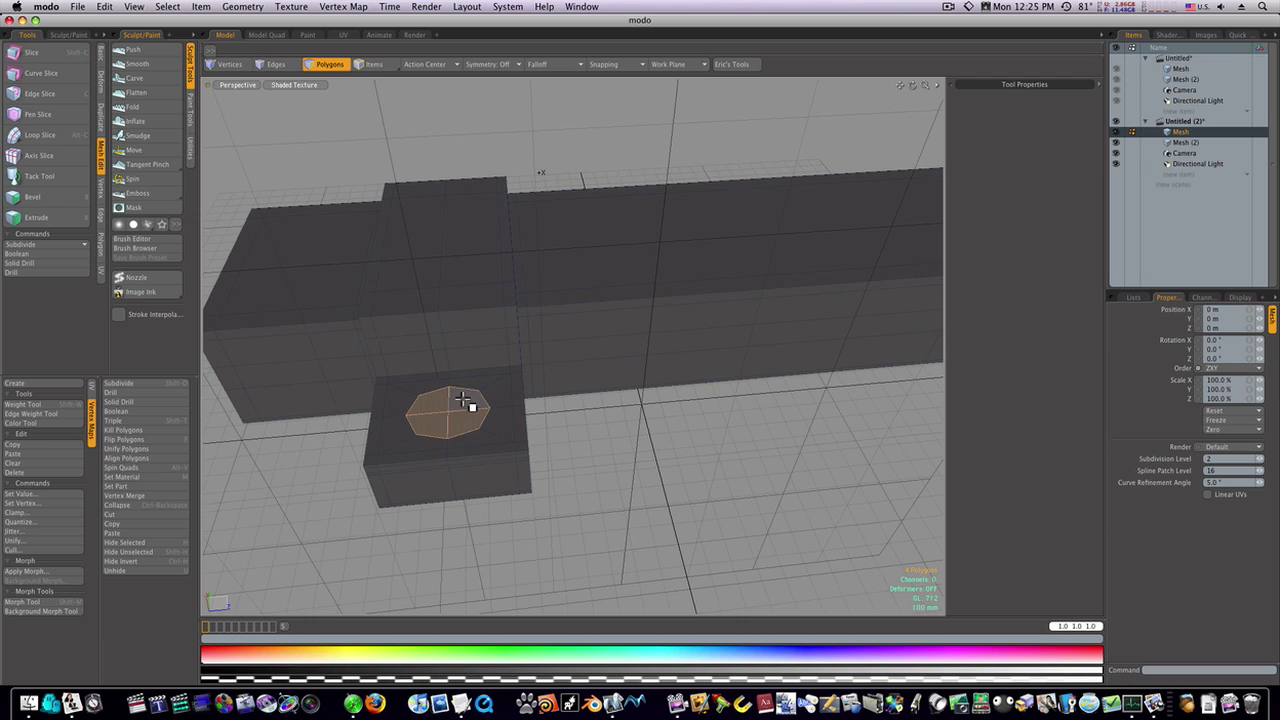
left_click(718, 65)
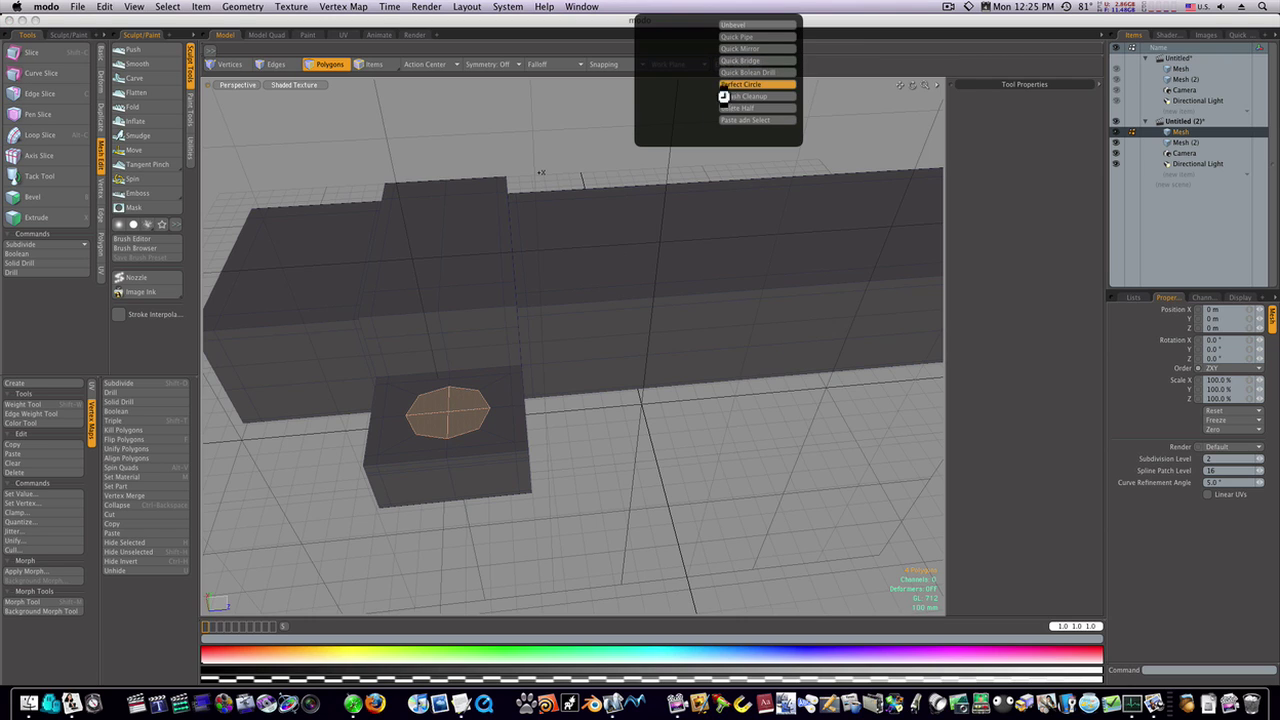
left_click(734, 85)
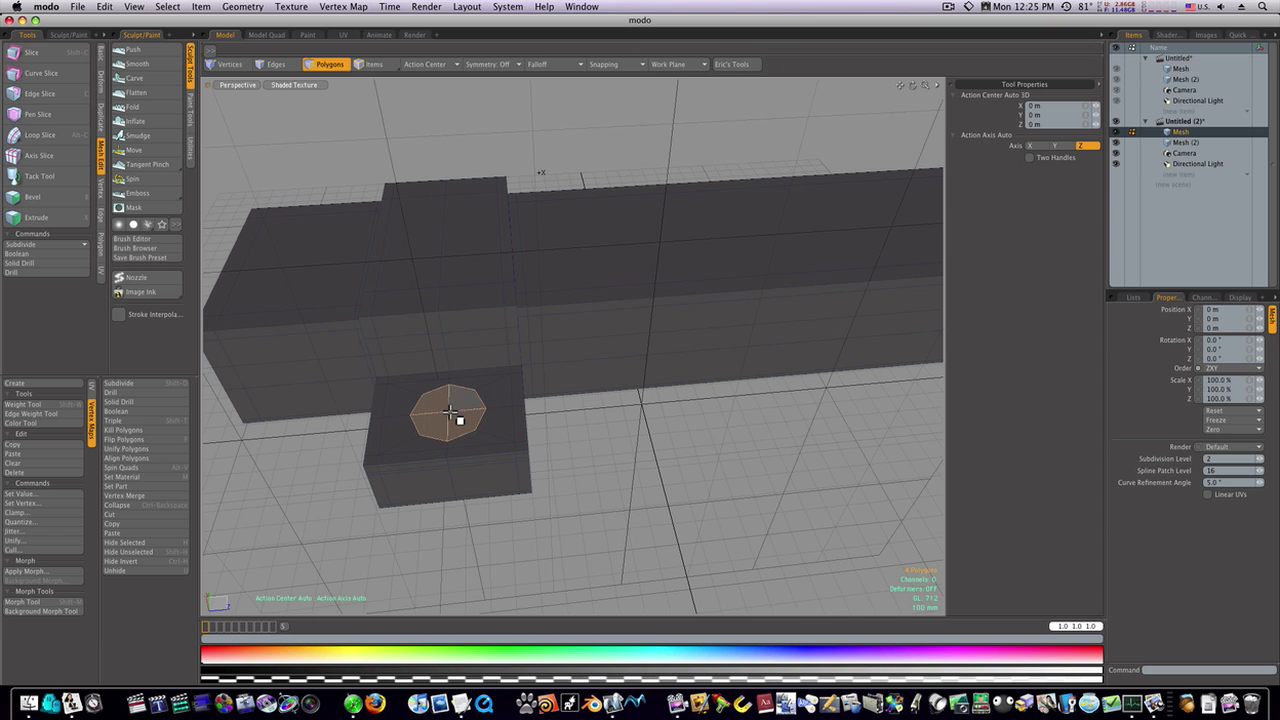
Extrude the circular polygons upward from the near block's top into a short cylinder
mouse_move(529, 480)
left_mouse_down("alt")
mouse_move(514, 423)
mouse_move(517, 466)
left_mouse_up("alt")
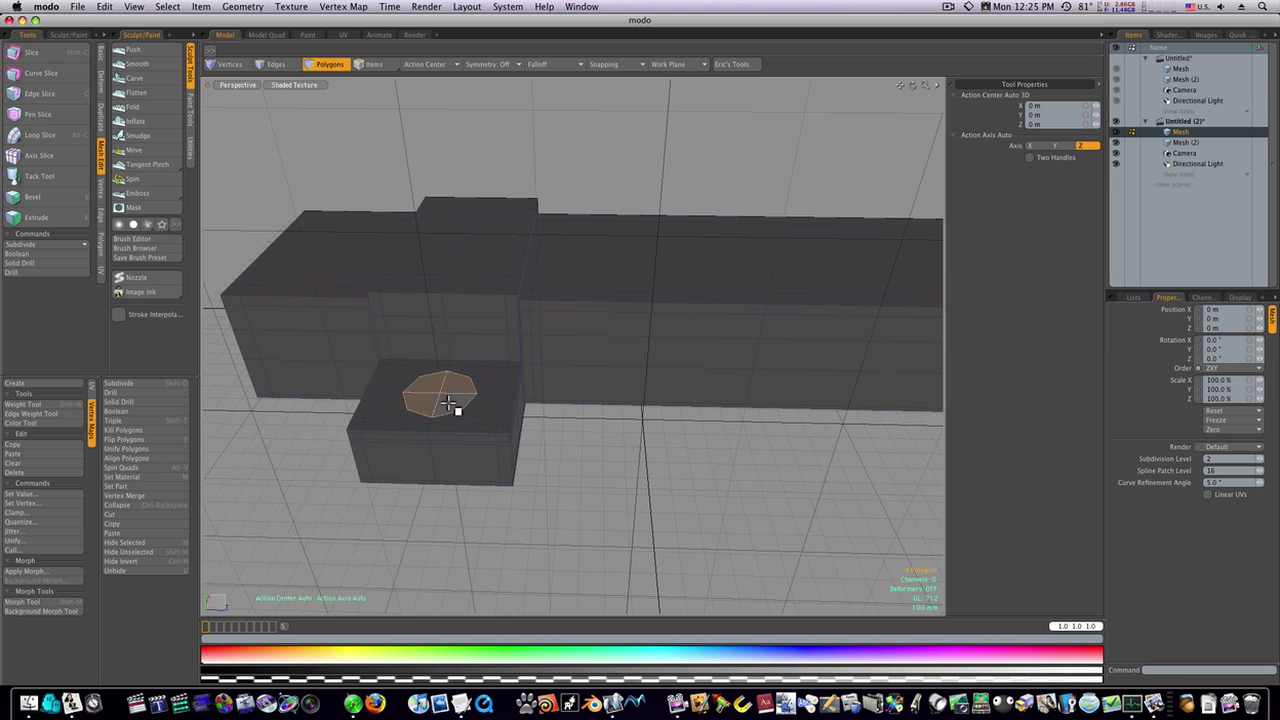
key("x")
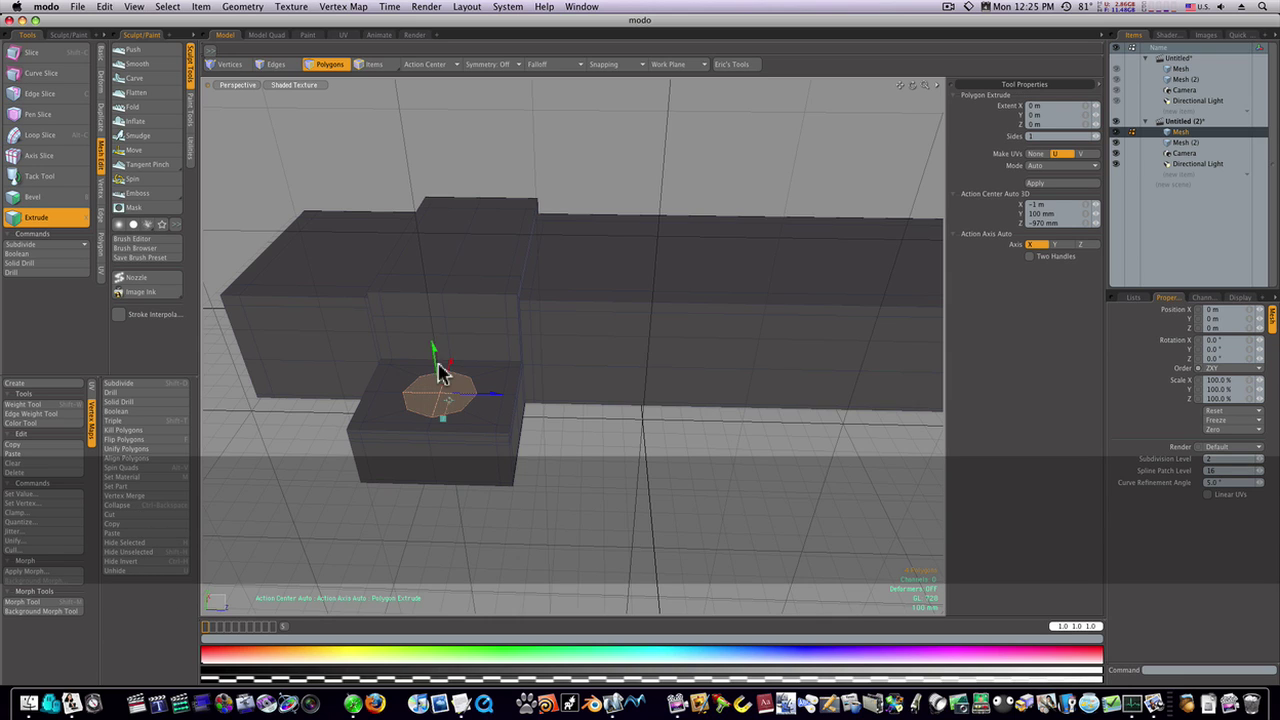
mouse_move(443, 373)
left_mouse_down()
mouse_move(437, 334)
mouse_move(434, 376)
left_mouse_up()
key("space")
Loop-slice the cylinder's side wall with two symmetric cuts at 20%
left_click(69, 135)
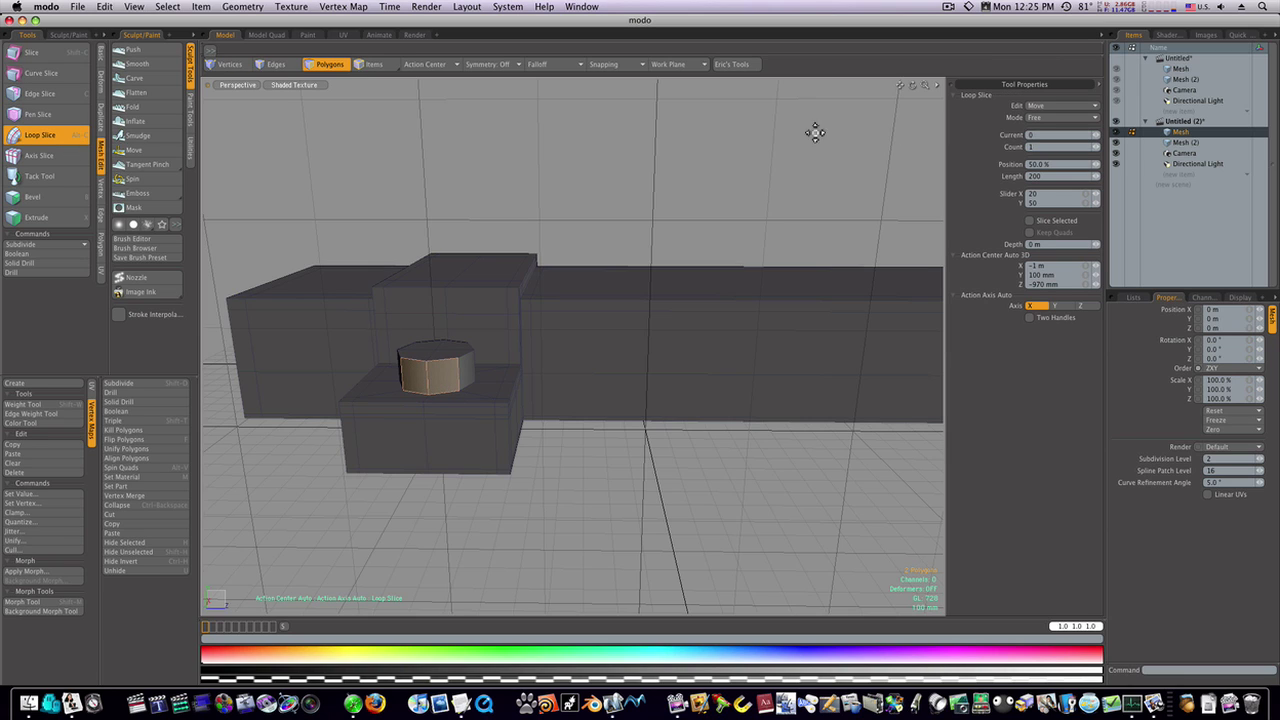
left_click(1094, 118)
left_click(1090, 130)
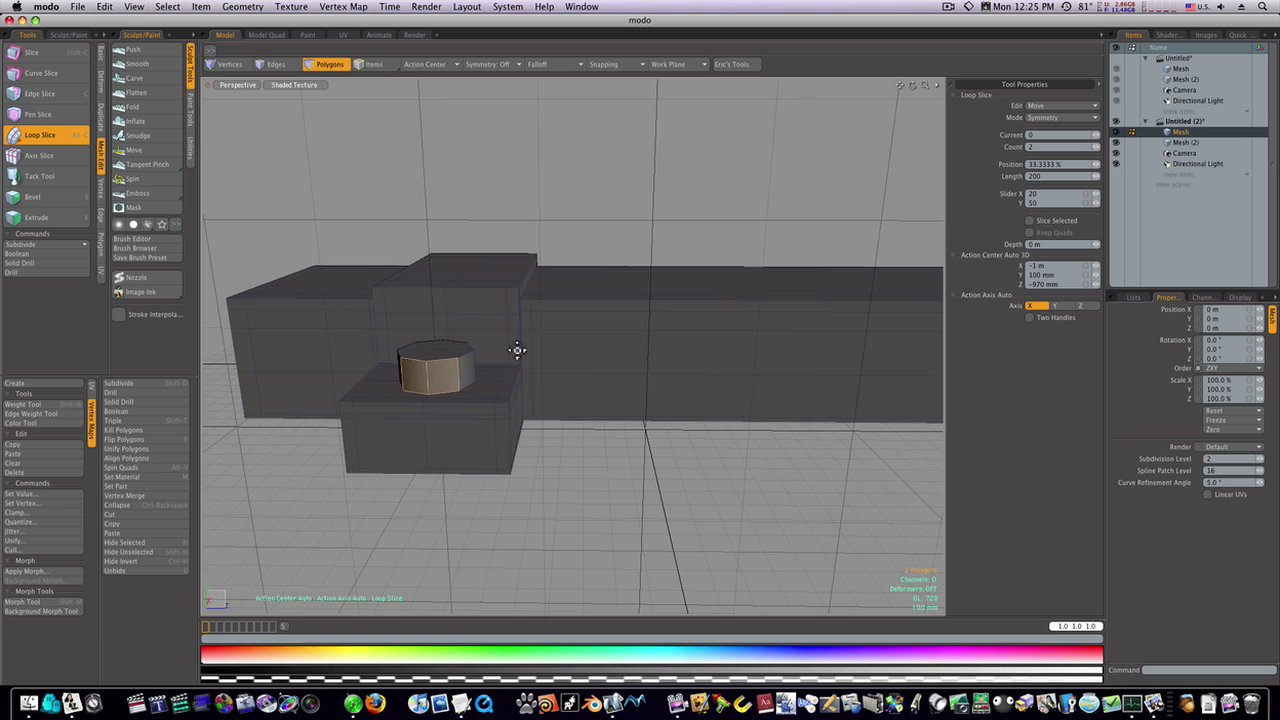
left_click_drag(1095, 164, 1084, 164)
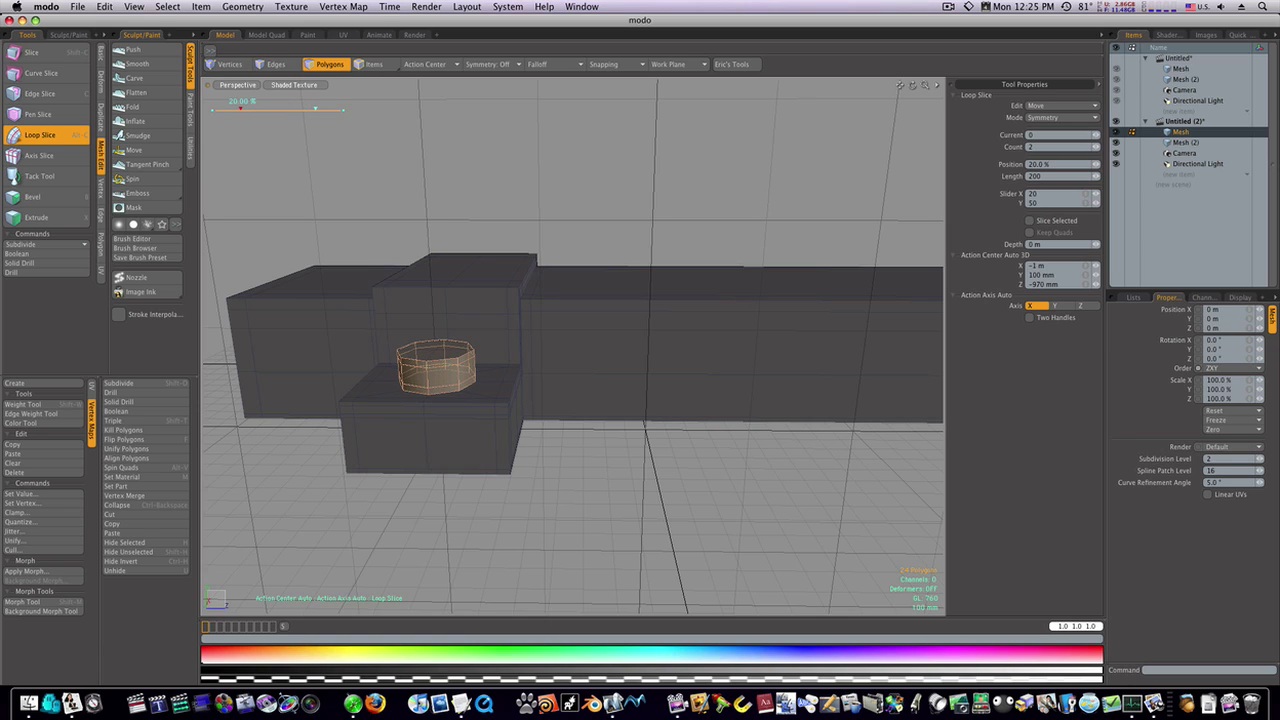
key("q")
left_click(566, 469)
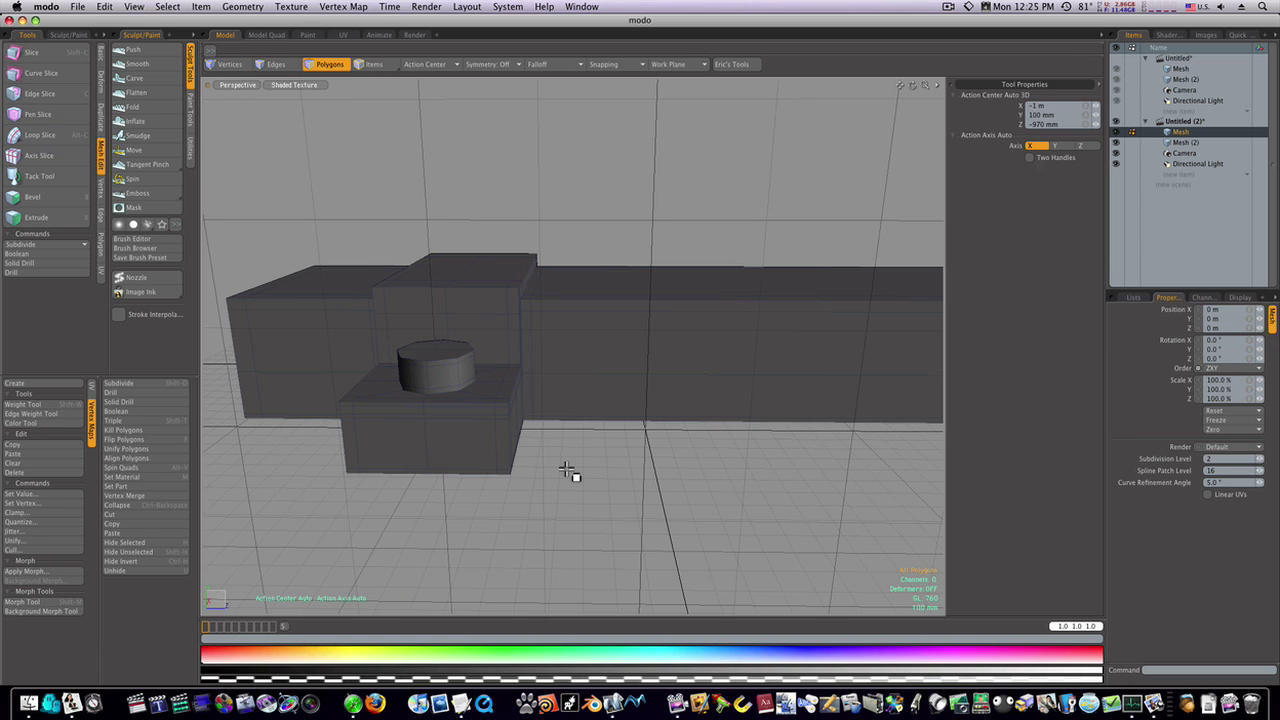
Turn on subdivision surfaces and loop-slice the polygon ring around the cylinder's base with two symmetric cuts at 16%
key("Tab")
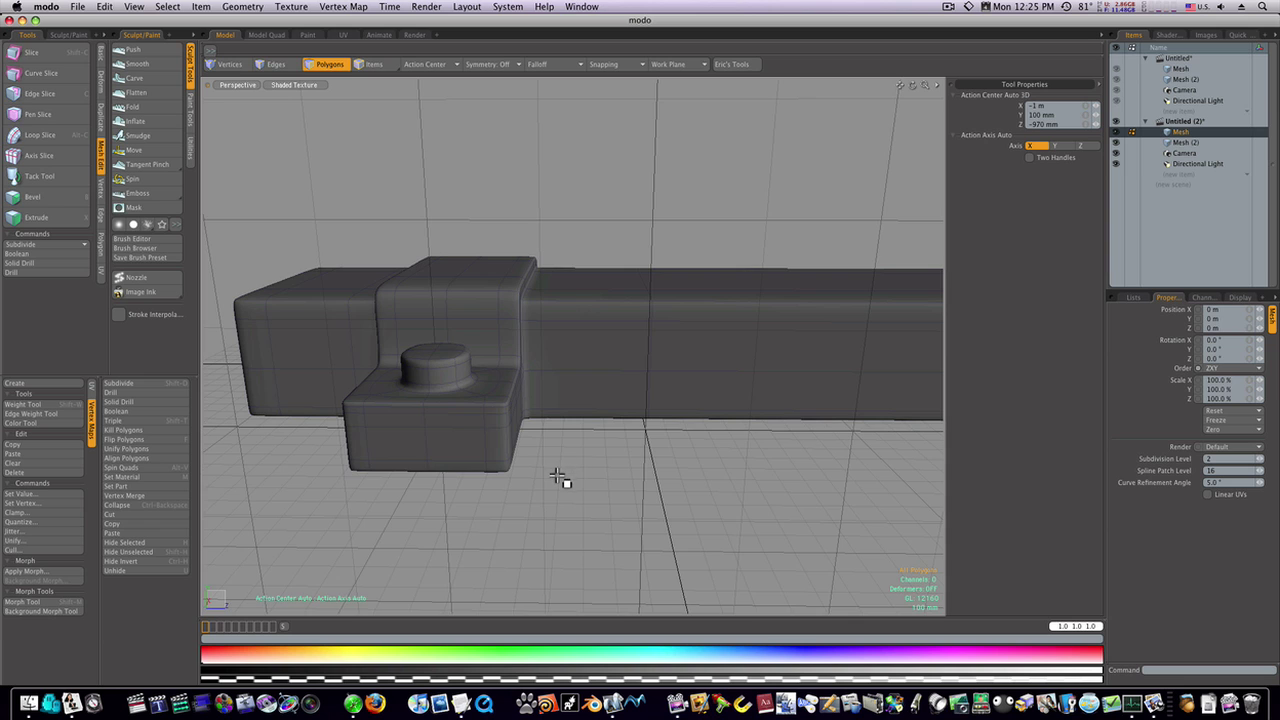
mouse_move(557, 477)
left_mouse_down("alt")
mouse_move(563, 520)
mouse_move(547, 469)
left_mouse_up("alt")
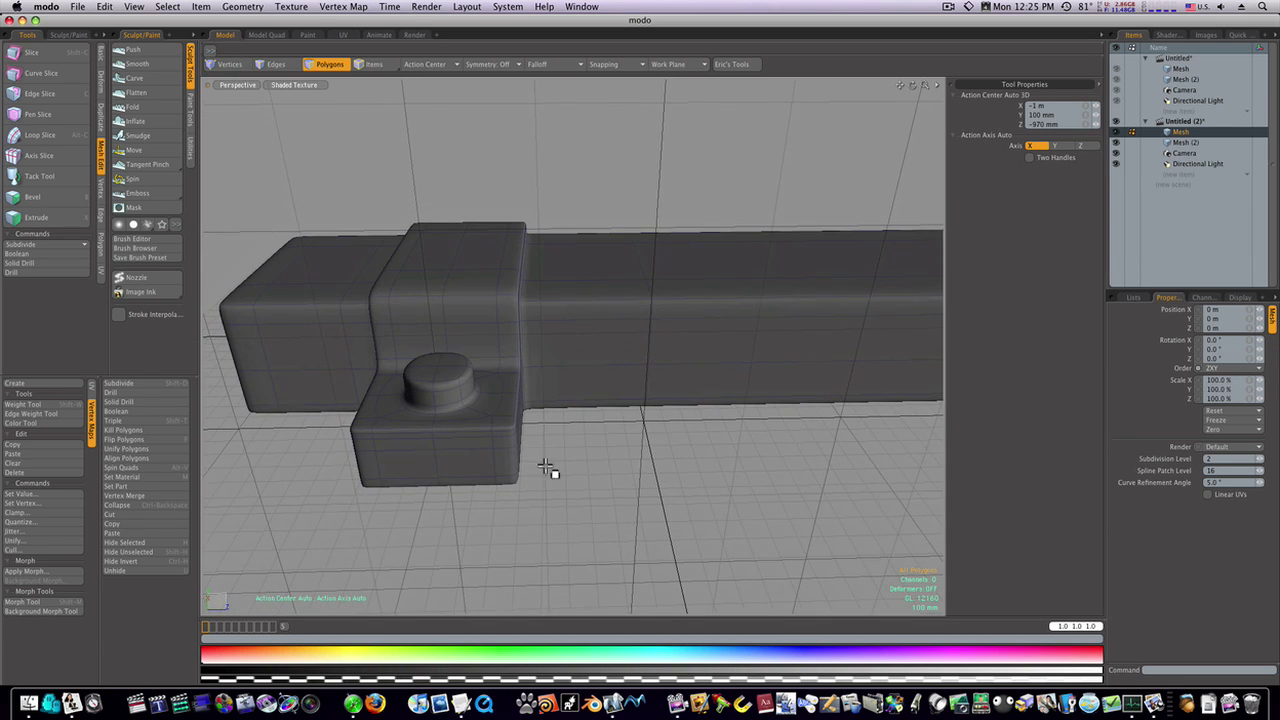
left_click(474, 412)
left_click(48, 135)
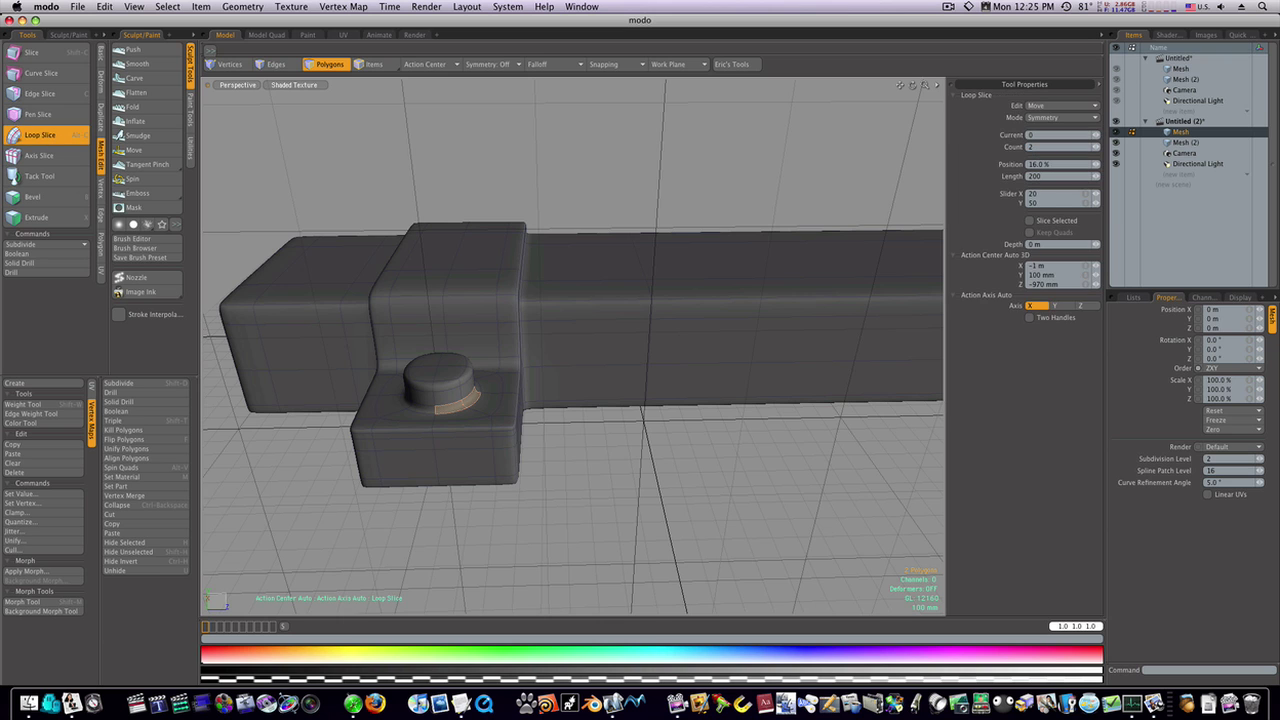
key("Escape")
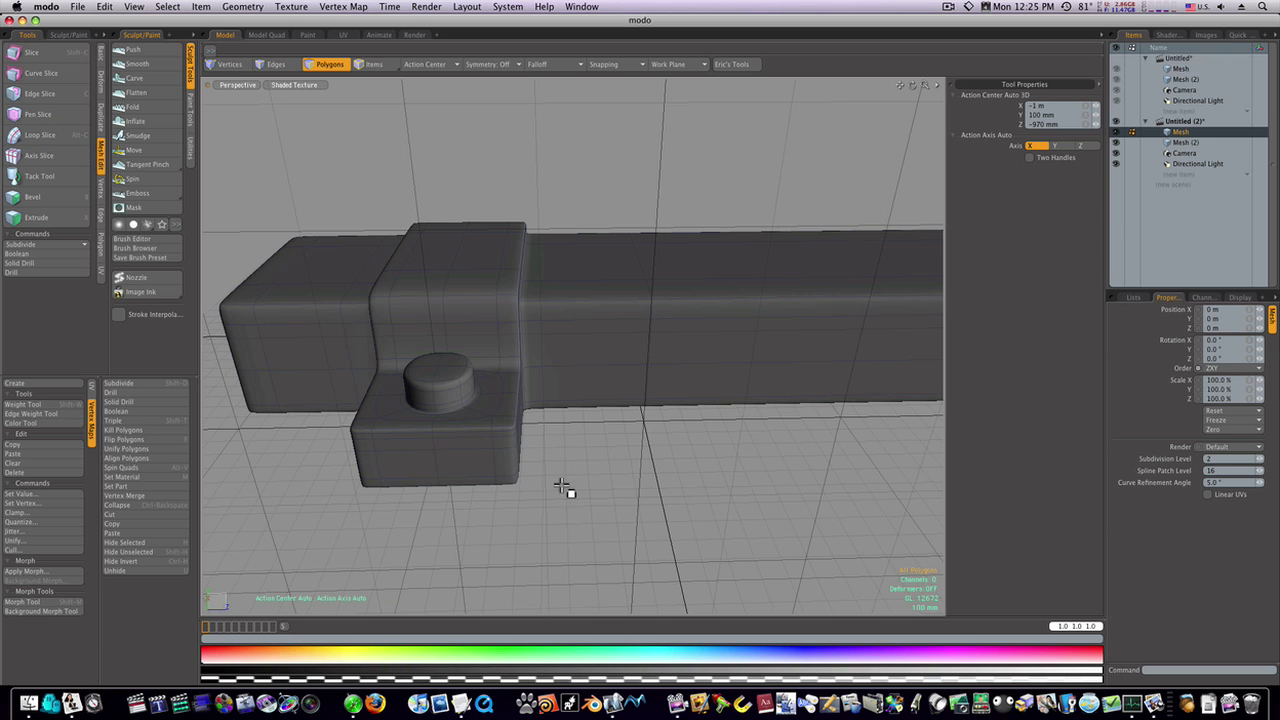
In the left view, loop-slice the long box's middle section with one cut at 50%
left_click_drag(562, 487, 634, 514, "alt")
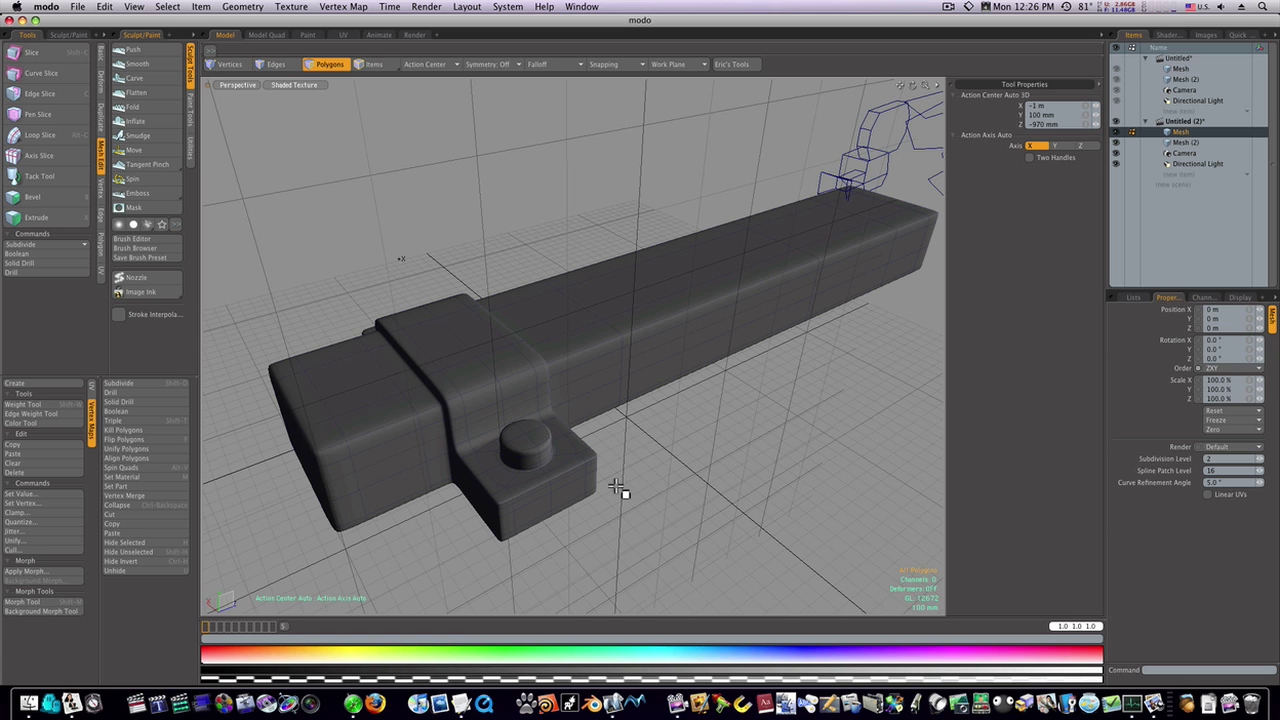
left_click_drag(655, 489, 609, 491, "alt")
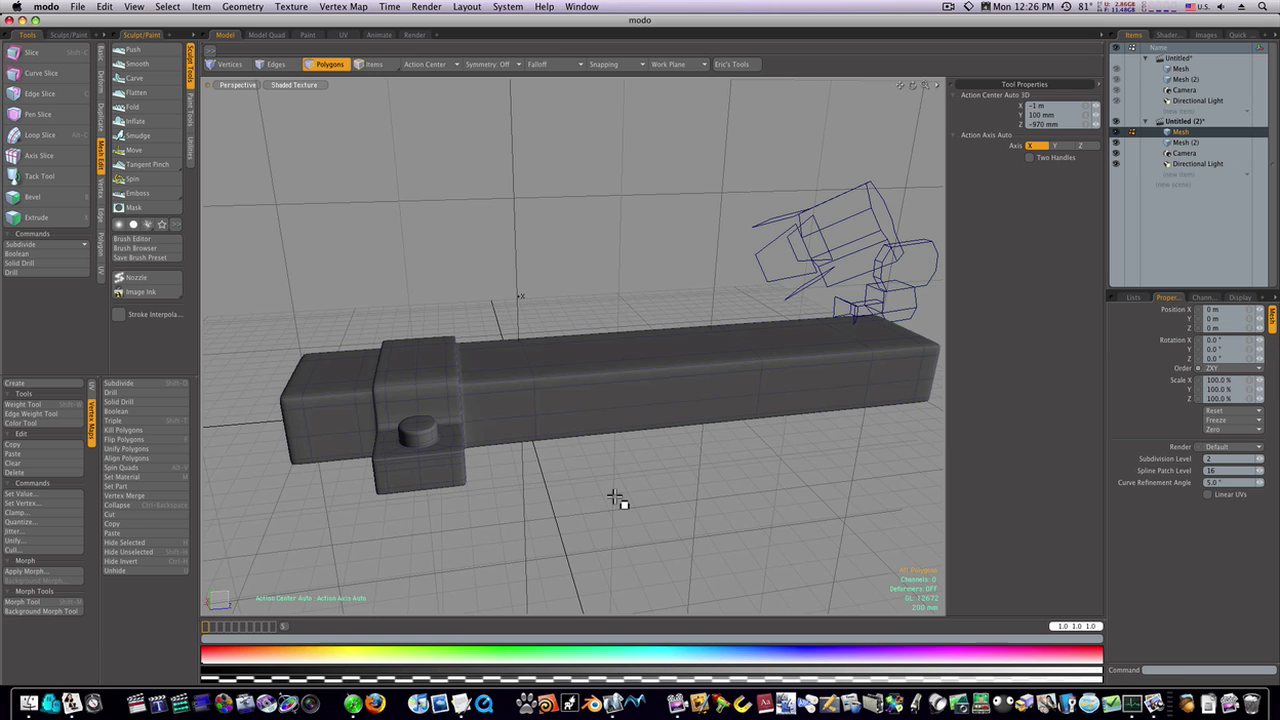
key("ctrl+space")
left_click(684, 505)
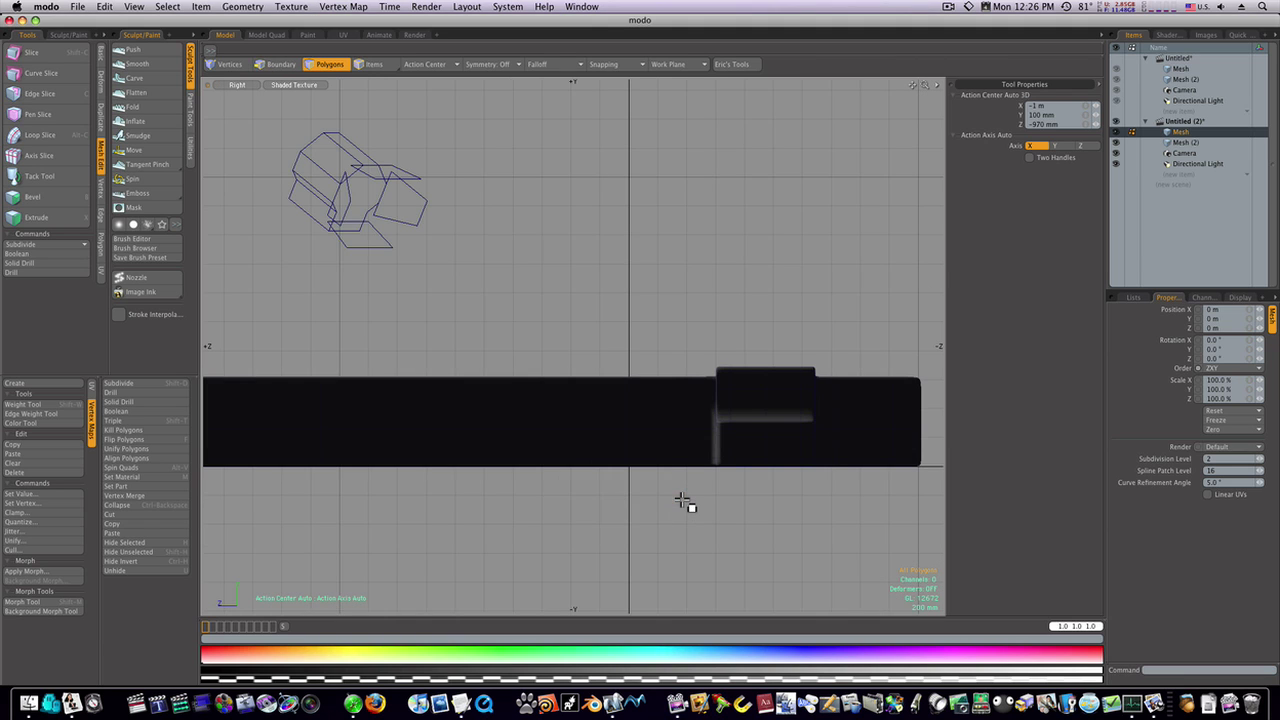
key("ctrl+space")
left_click(655, 500)
left_click_drag(654, 497, 615, 497, "ctrl+alt")
left_click_drag(701, 515, 620, 449, "alt")
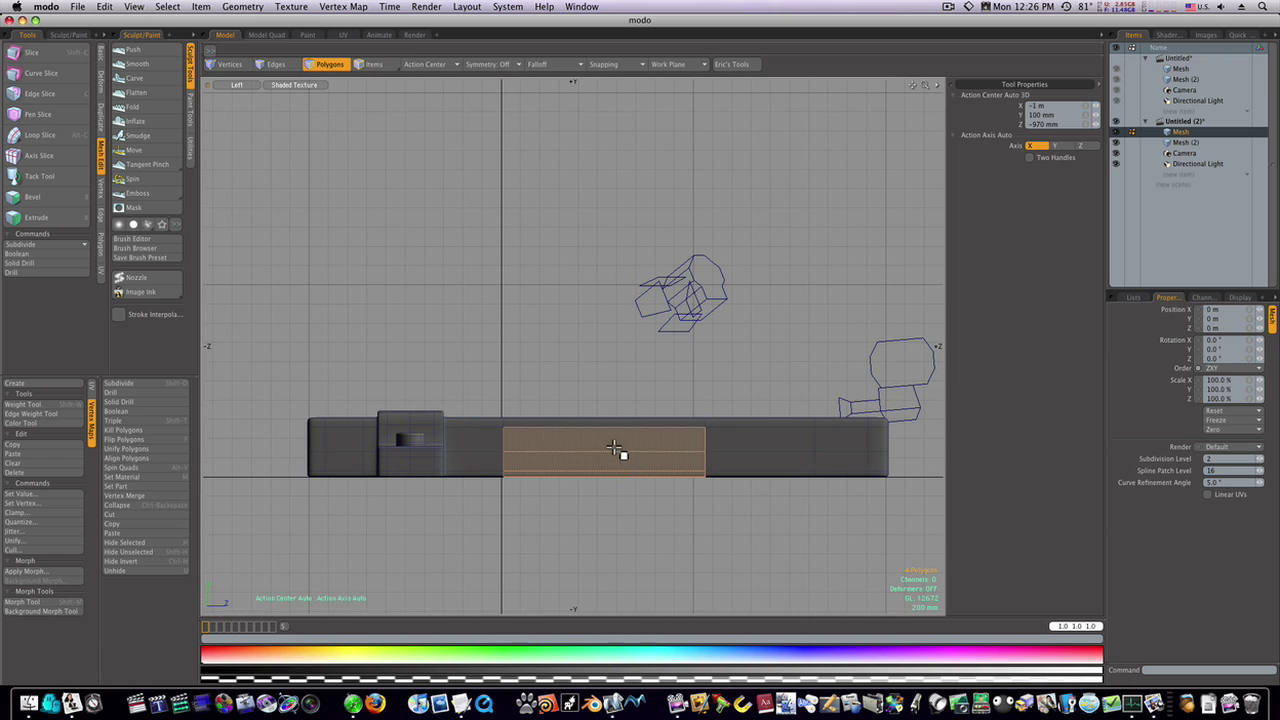
left_click(40, 134)
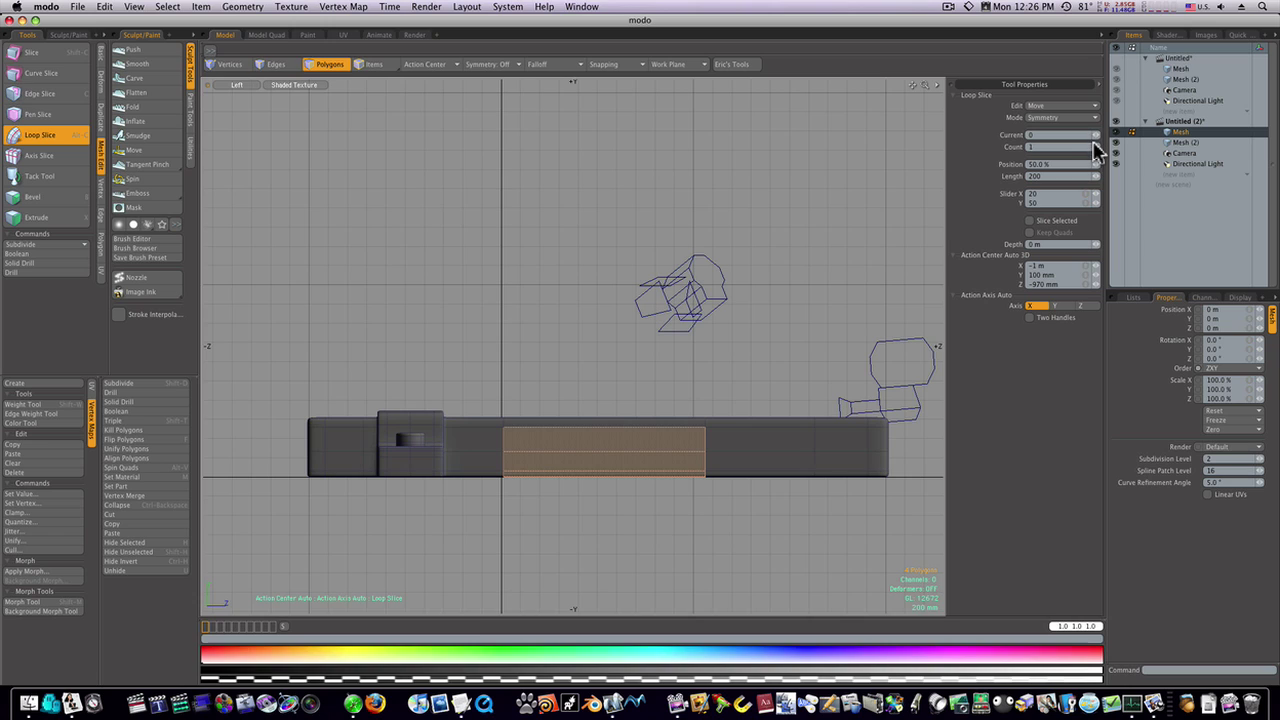
left_click(597, 443)
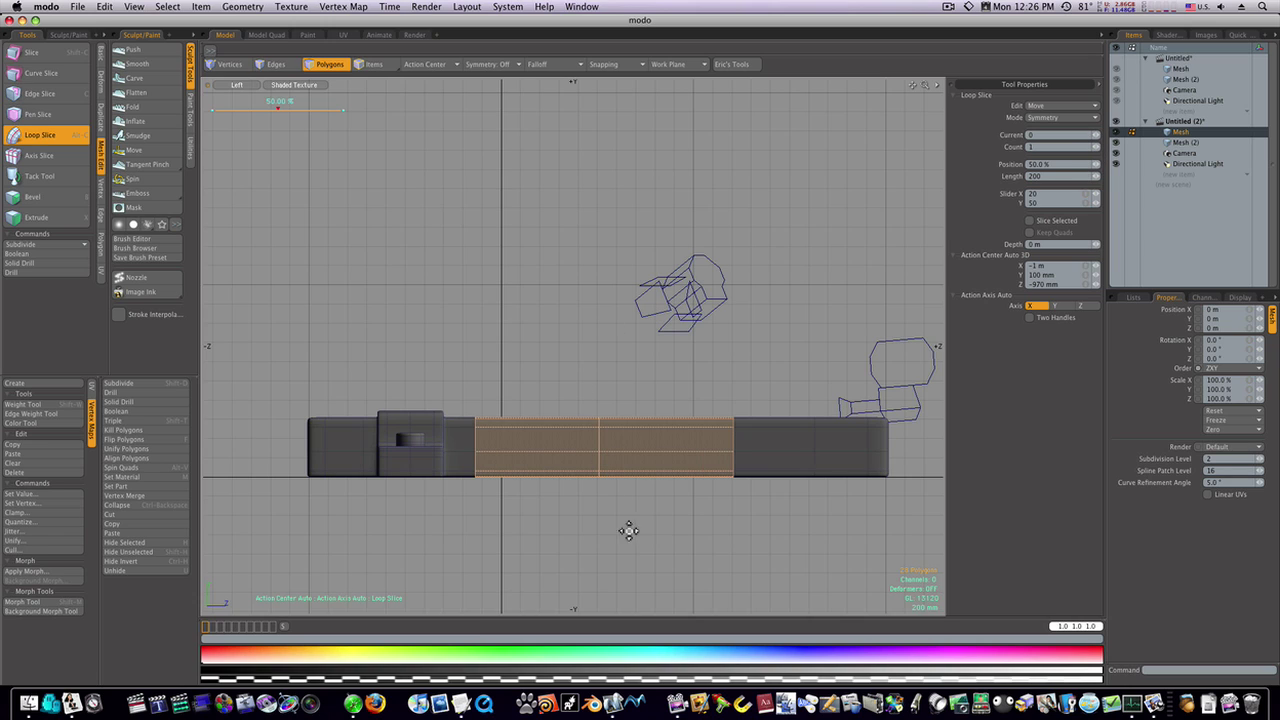
key("Escape")
key("Escape")
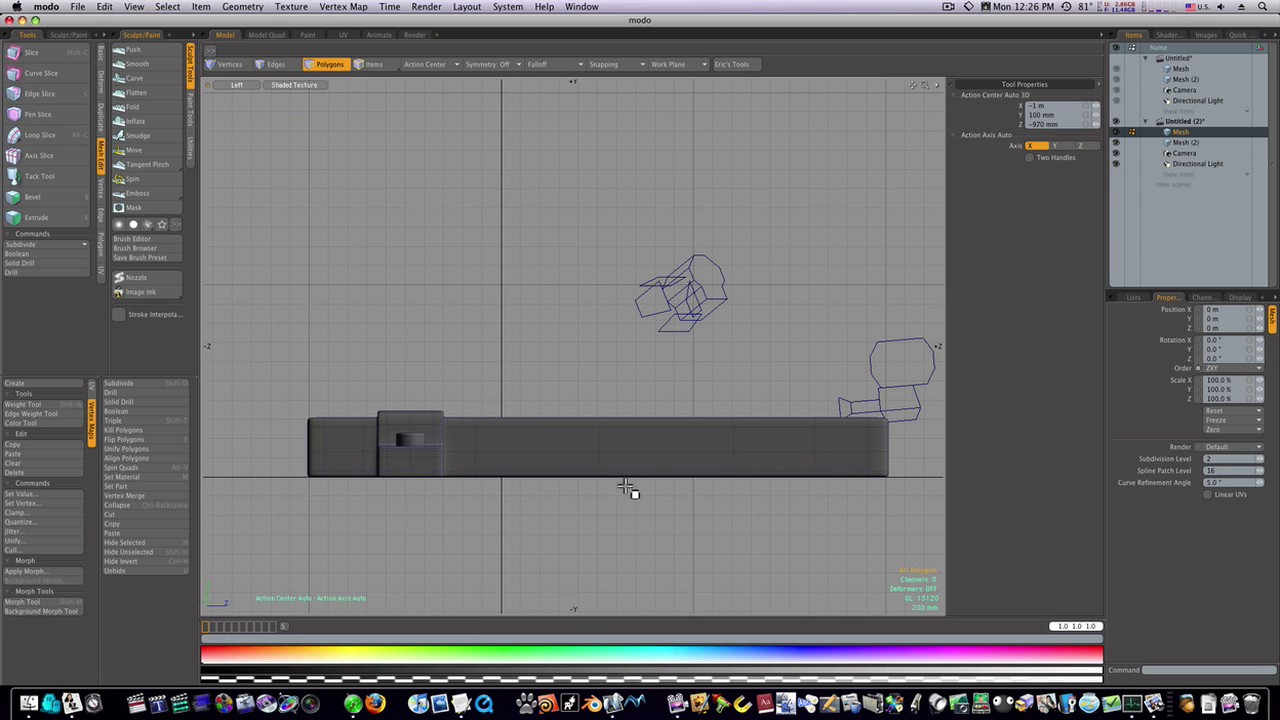
In the left view, delete the vertices of the long box's +Z half beyond the middle slice
left_click(229, 64)
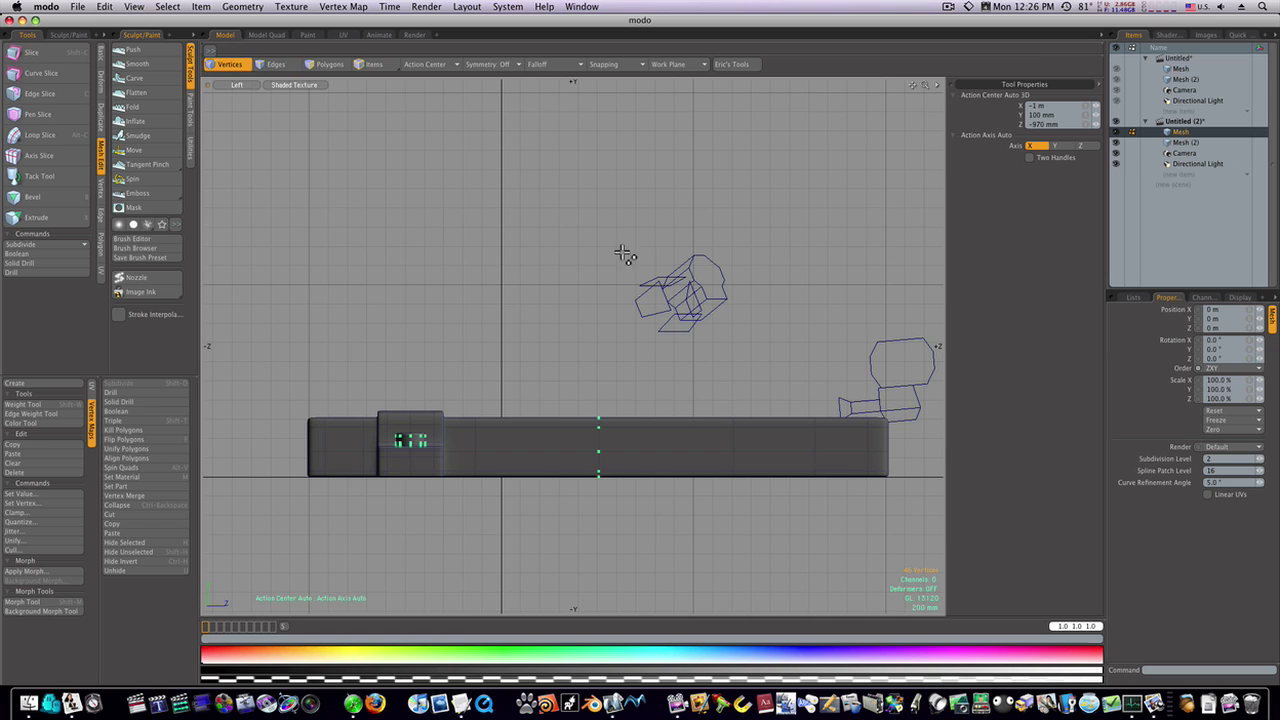
mouse_move(629, 259)
right_mouse_down()
mouse_move(757, 417)
mouse_move(900, 521)
right_mouse_up()
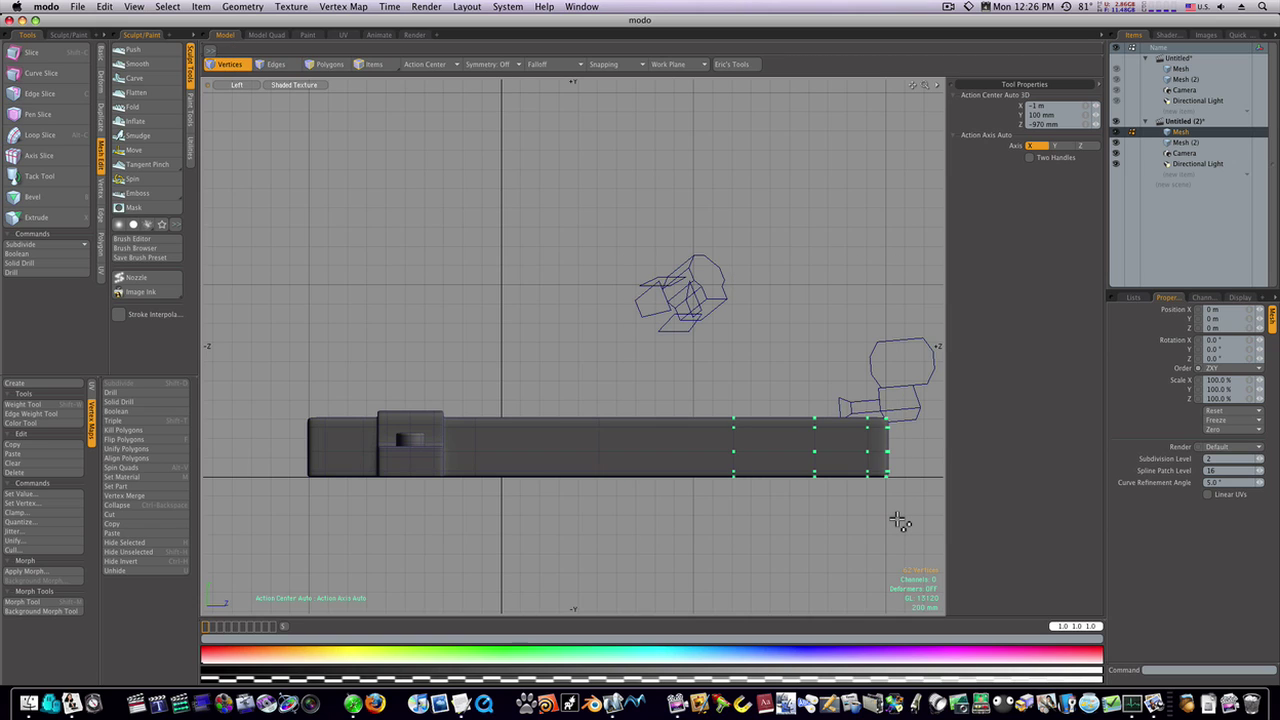
key("Delete")
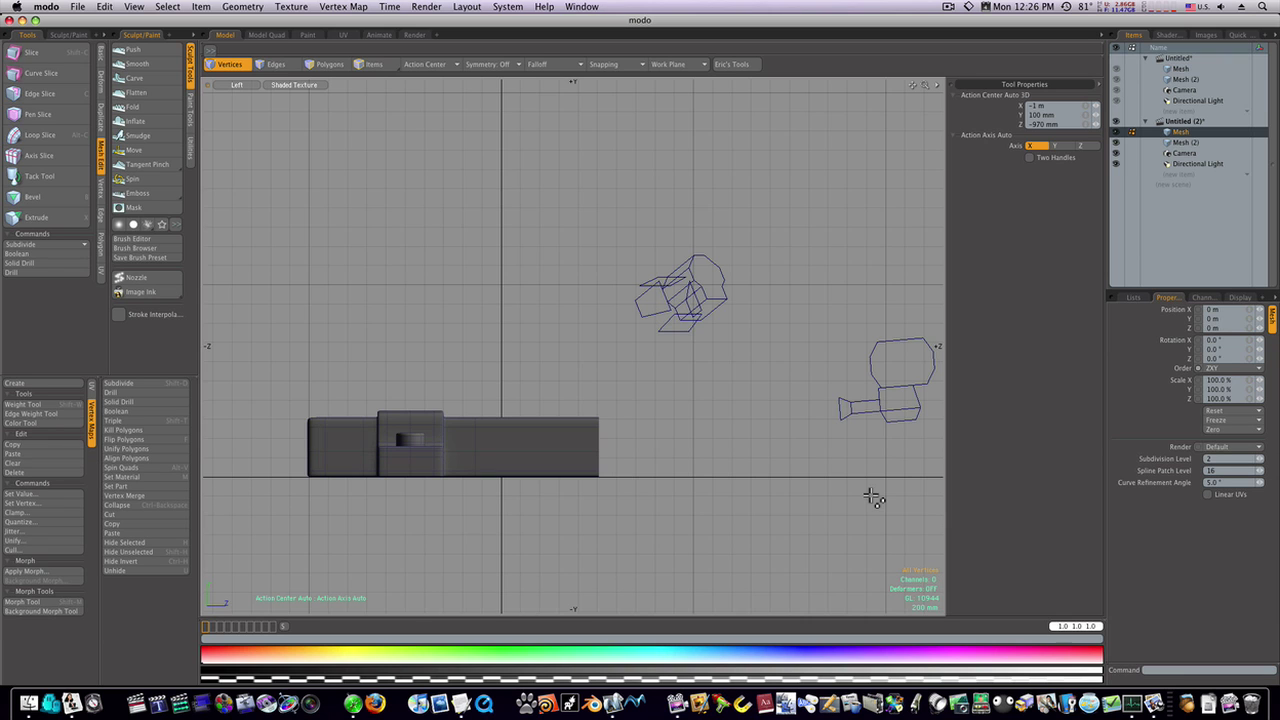
scroll(630, 451, "down", 4)
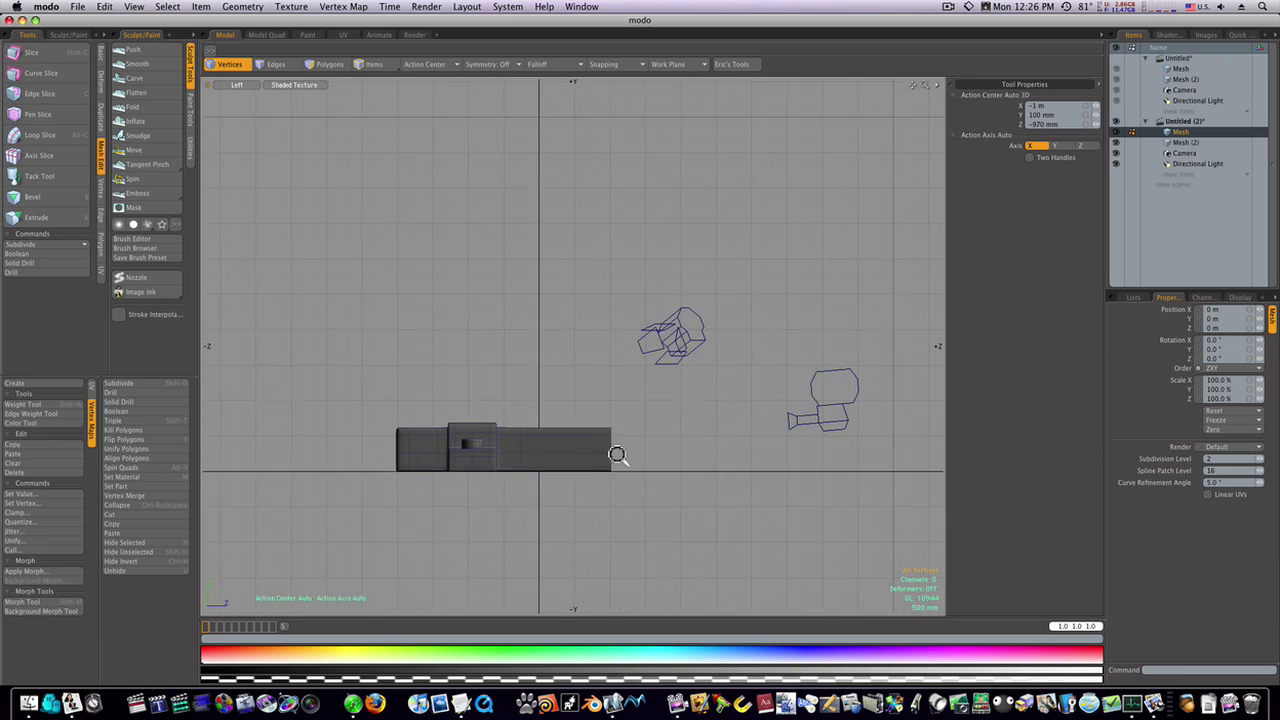
Mirror the remaining half along the Z axis, aligning the mirror plane with its cut end so both halves meet
left_click(100, 113)
left_click(70, 80)
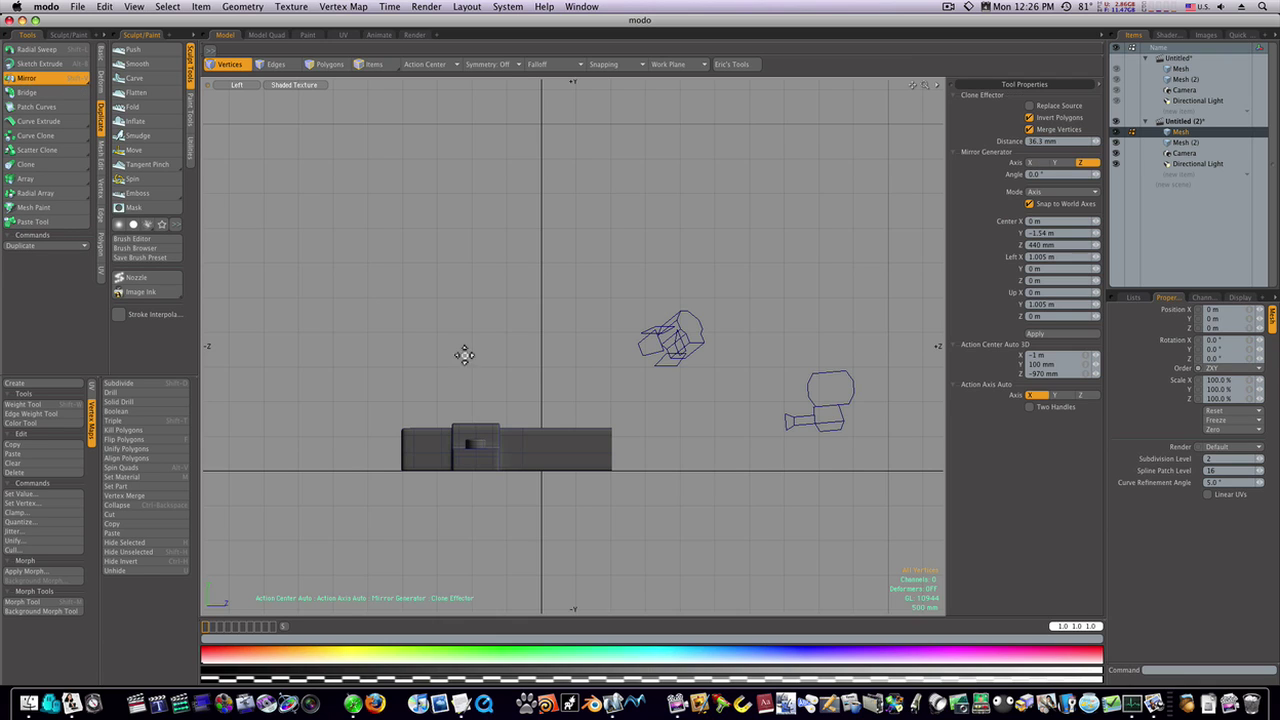
left_click(660, 456)
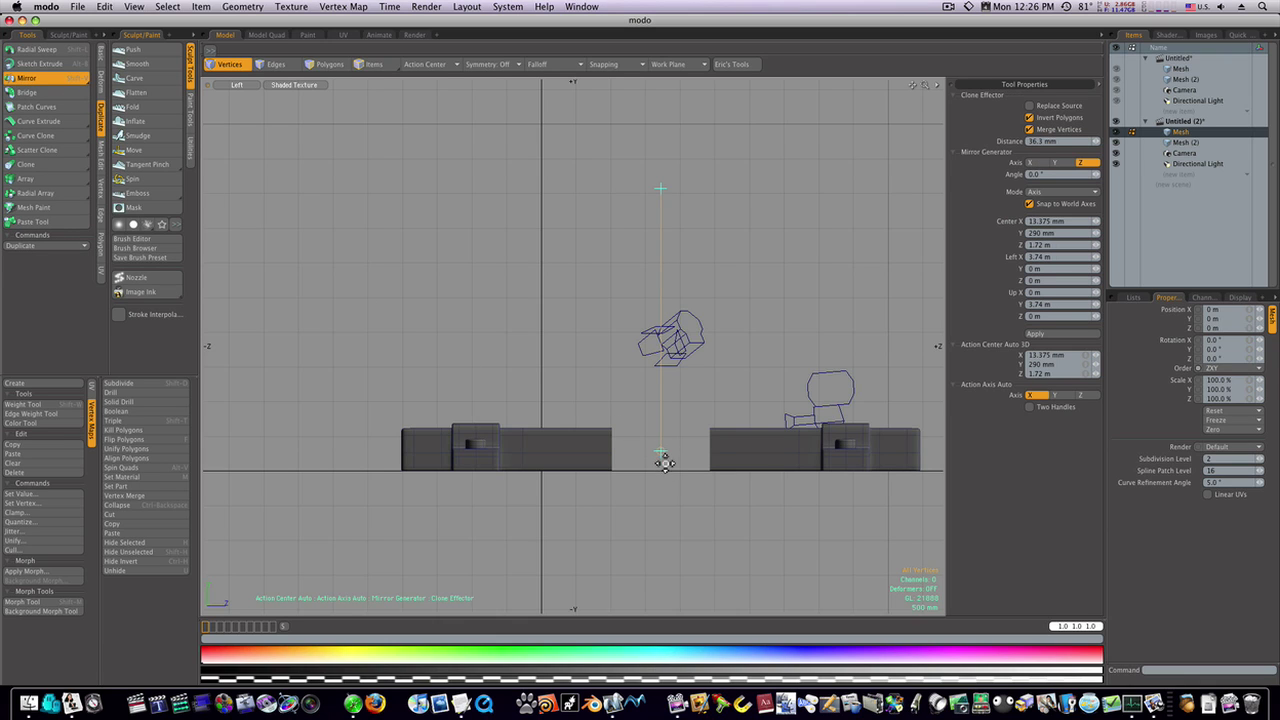
left_click_drag(660, 456, 614, 451)
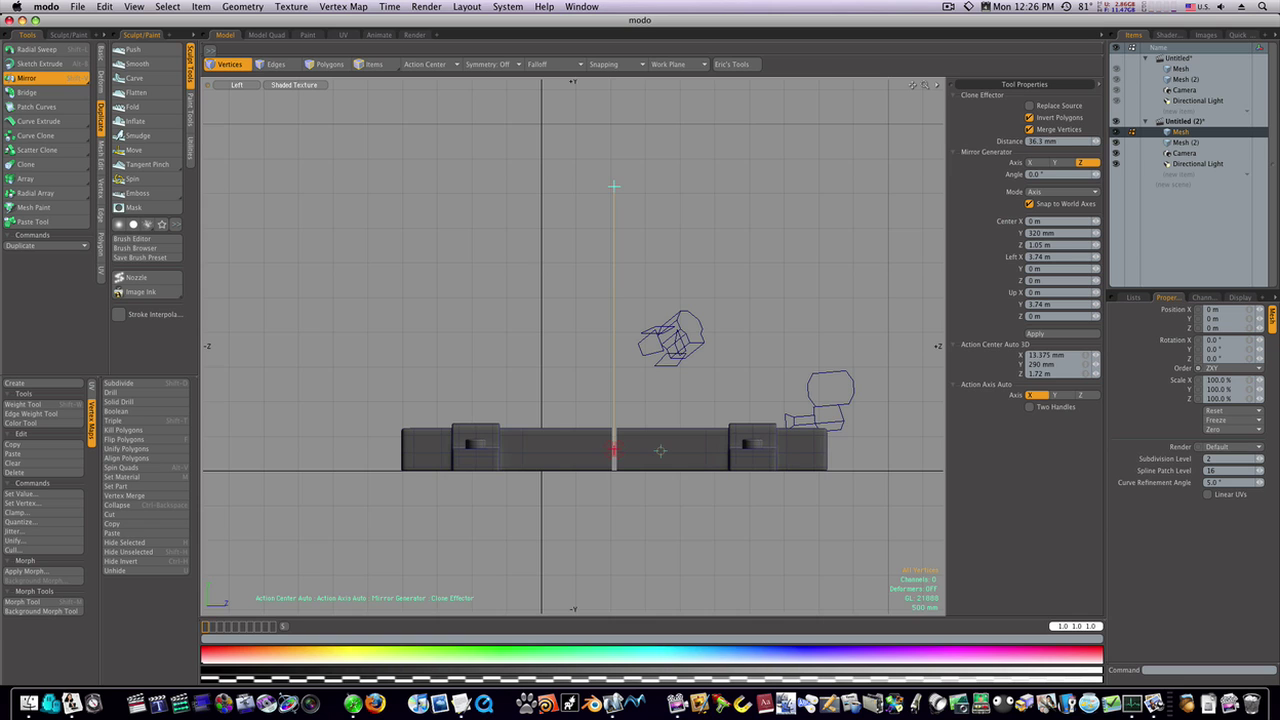
scroll(614, 458, "up", 6)
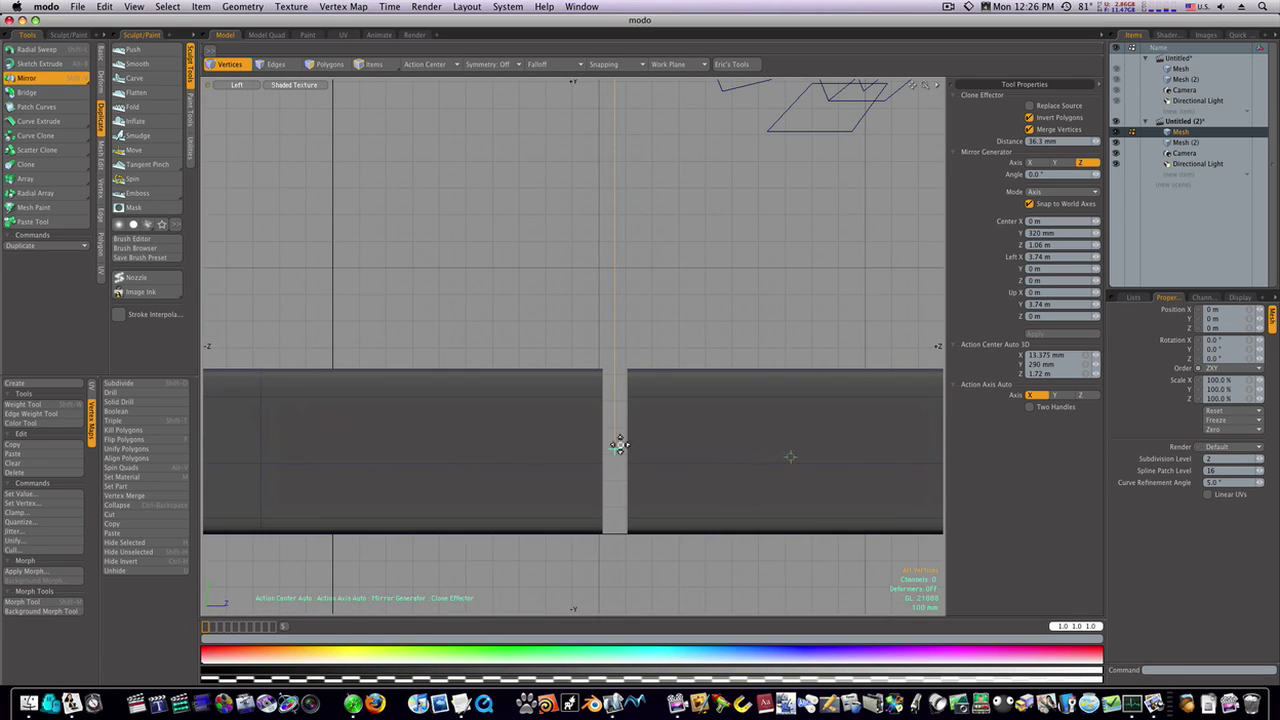
mouse_move(614, 451)
left_mouse_down()
mouse_move(609, 487)
mouse_move(519, 487)
left_mouse_up()
key("space")
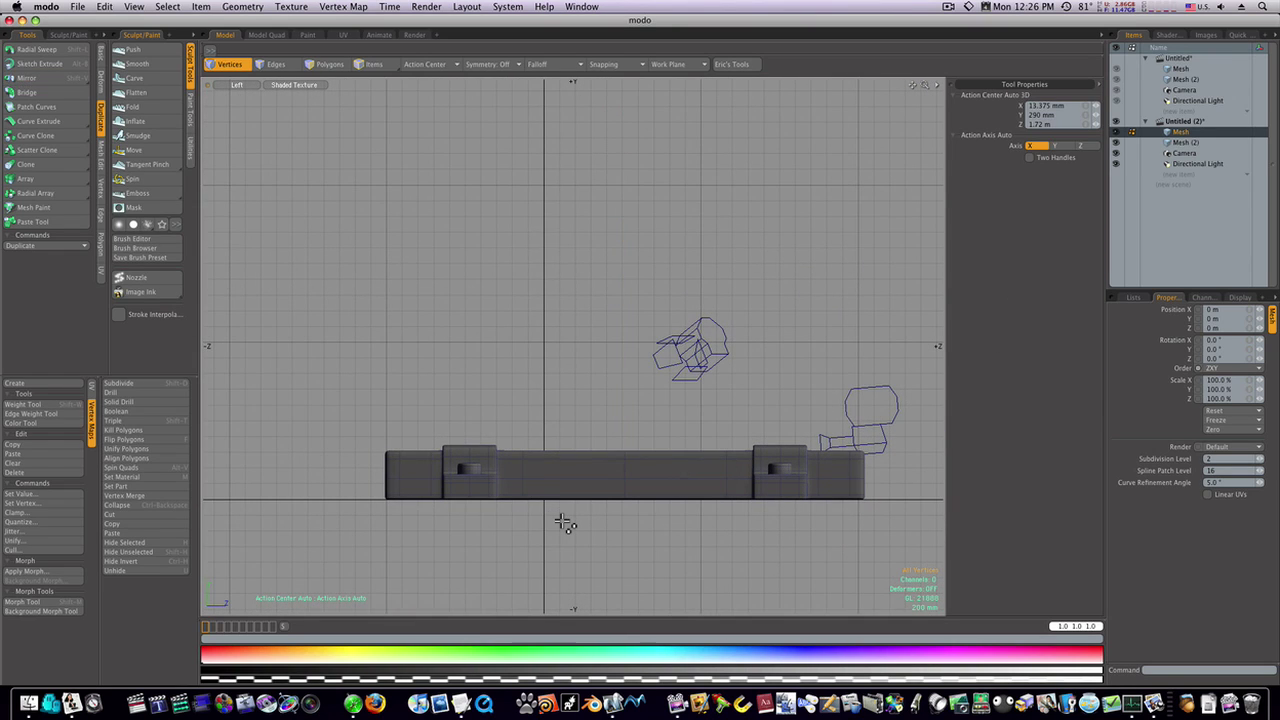
Try to delete the model's +X side vertices in the top view, then undo the deletion
key("ctrl+space")
left_click(588, 509)
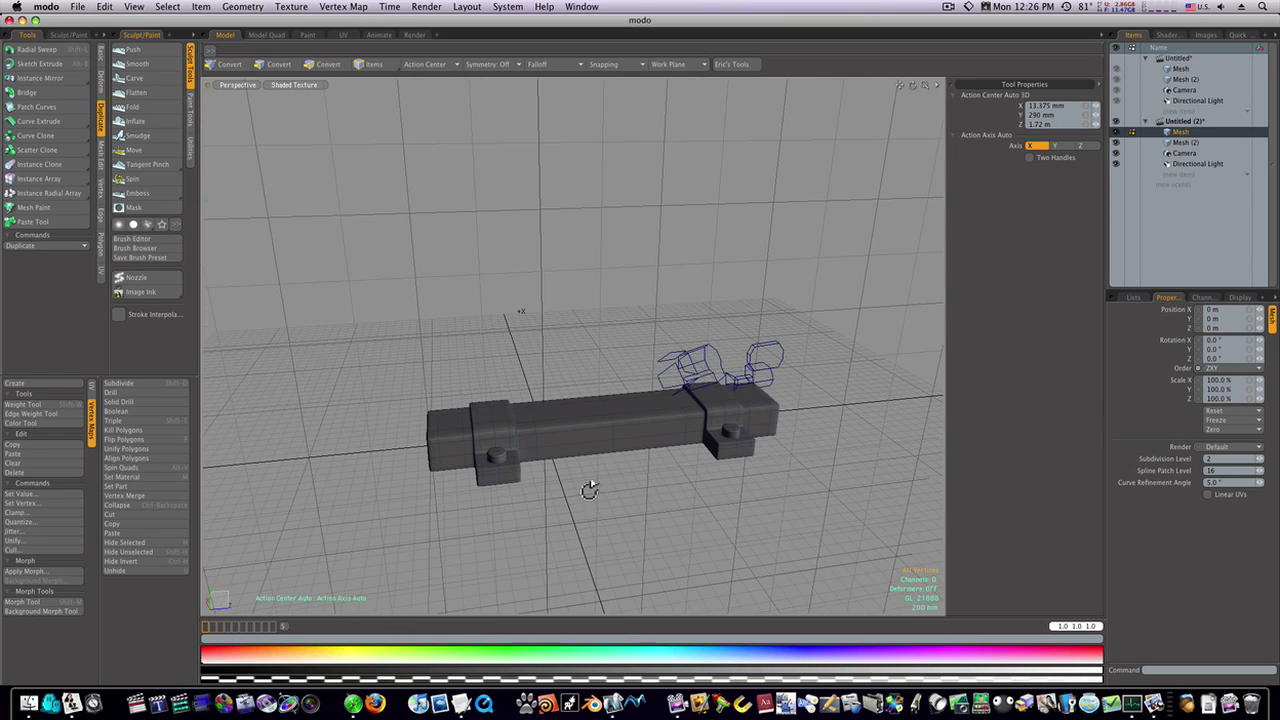
left_click_drag(589, 489, 763, 516, "alt")
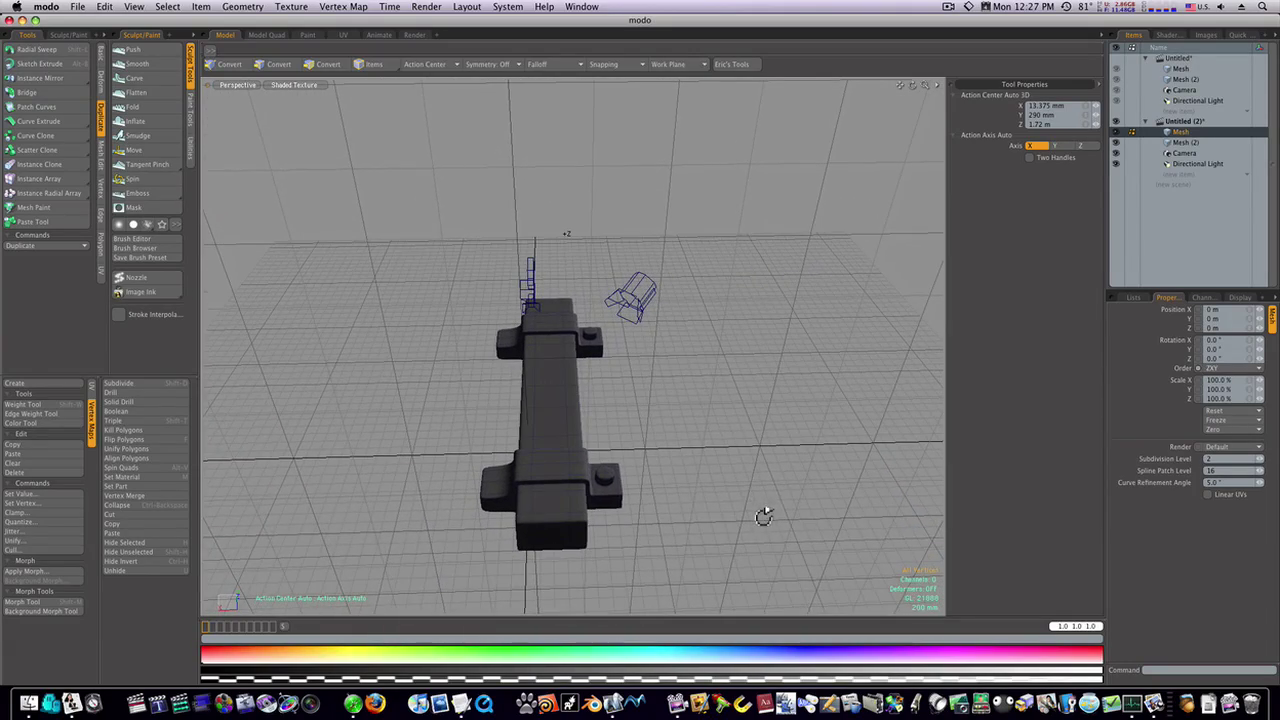
key("ctrl+space")
left_click(762, 486)
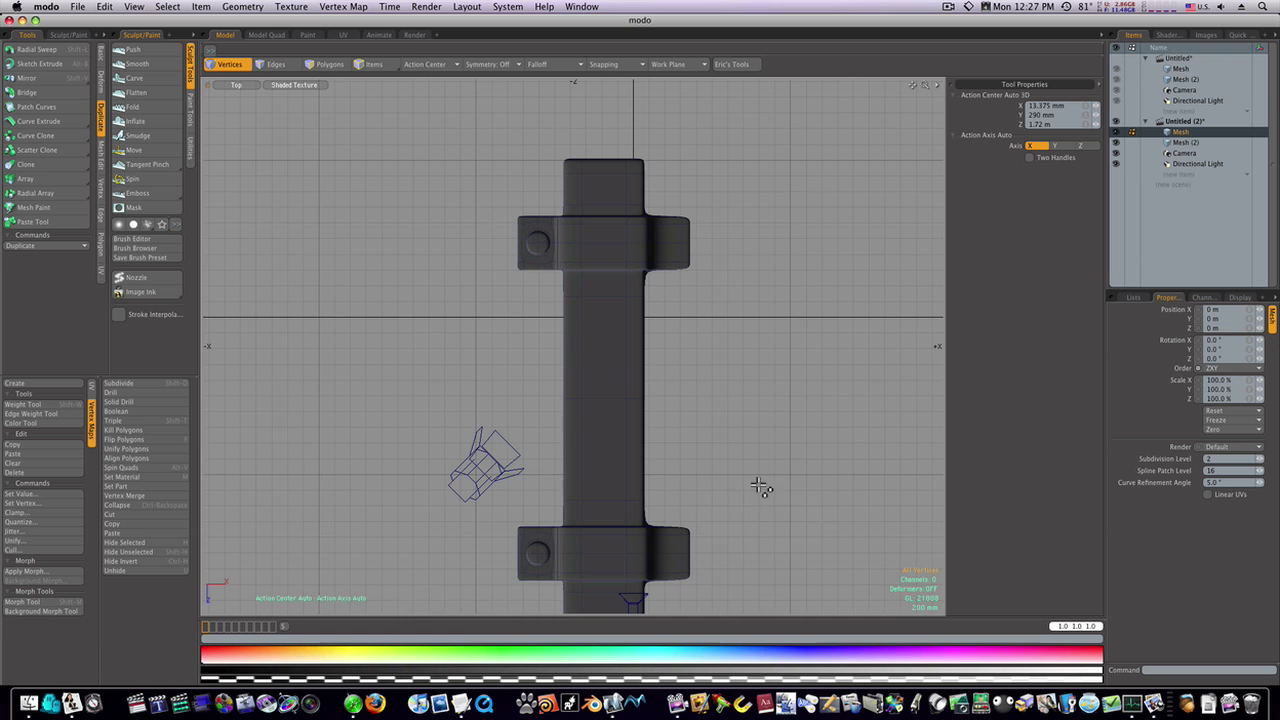
left_click_drag(751, 481, 696, 444, "ctrl+alt")
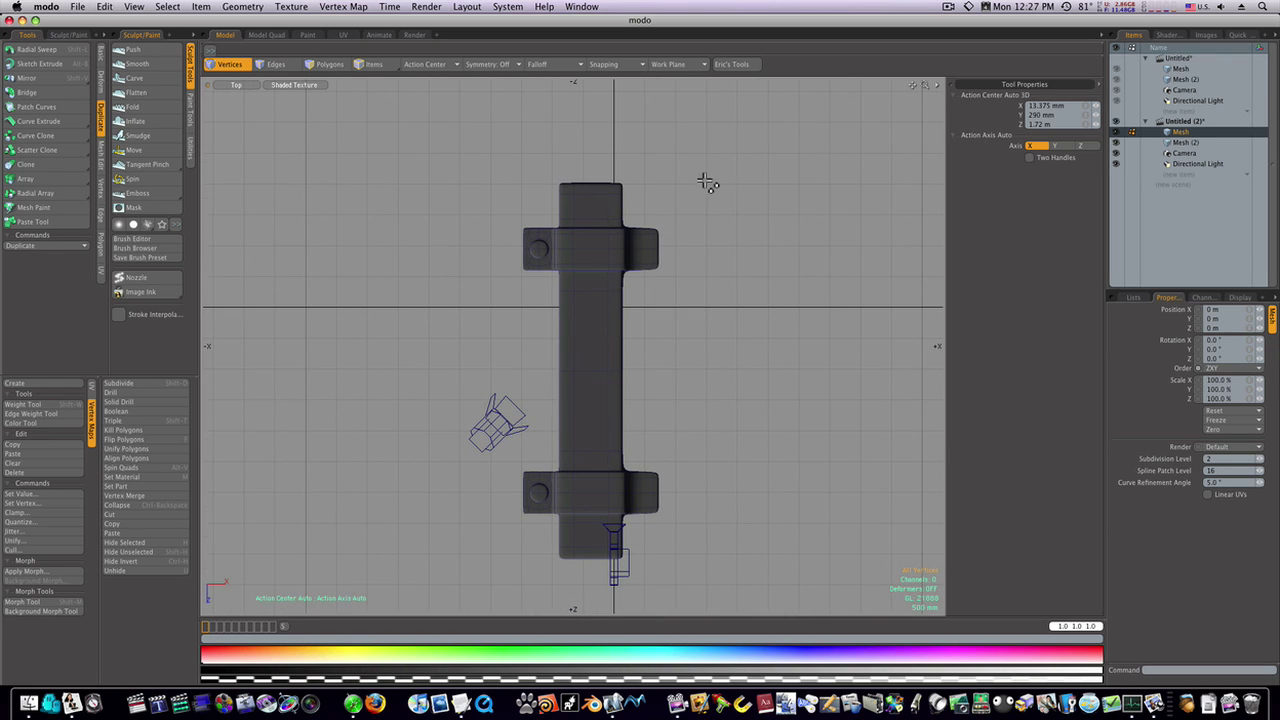
right_click_drag(707, 190, 596, 575)
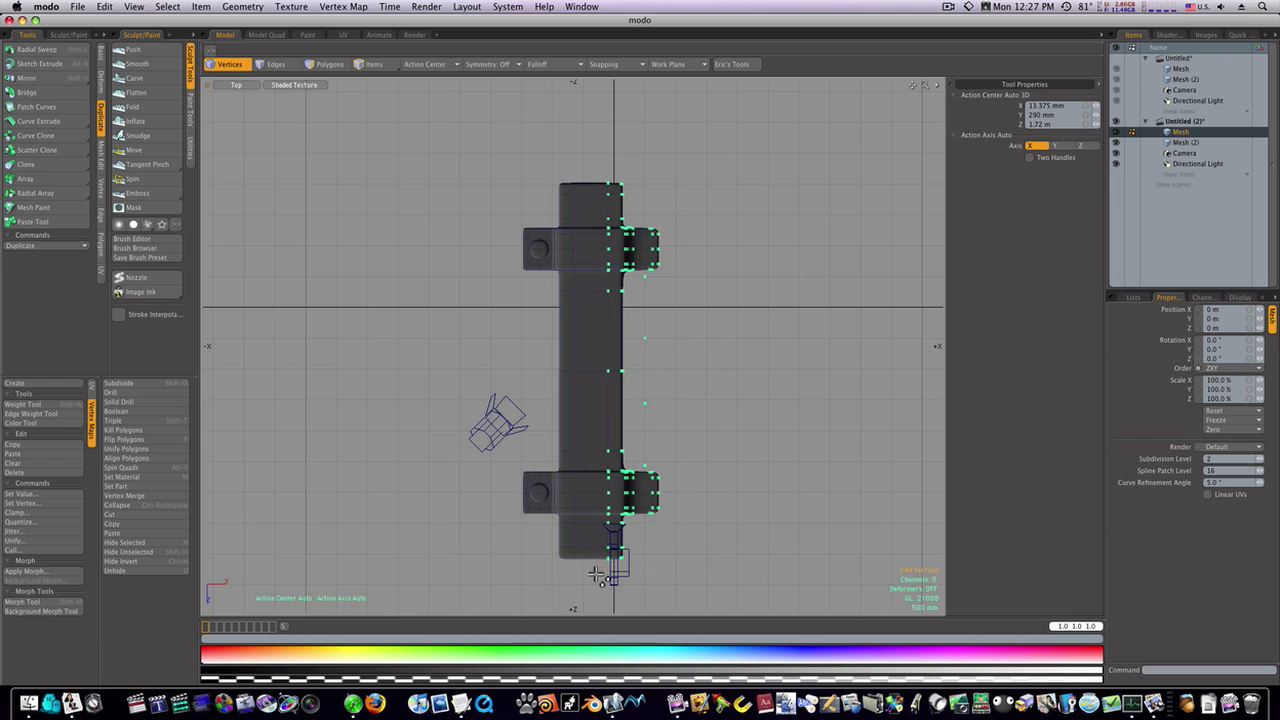
key("Delete")
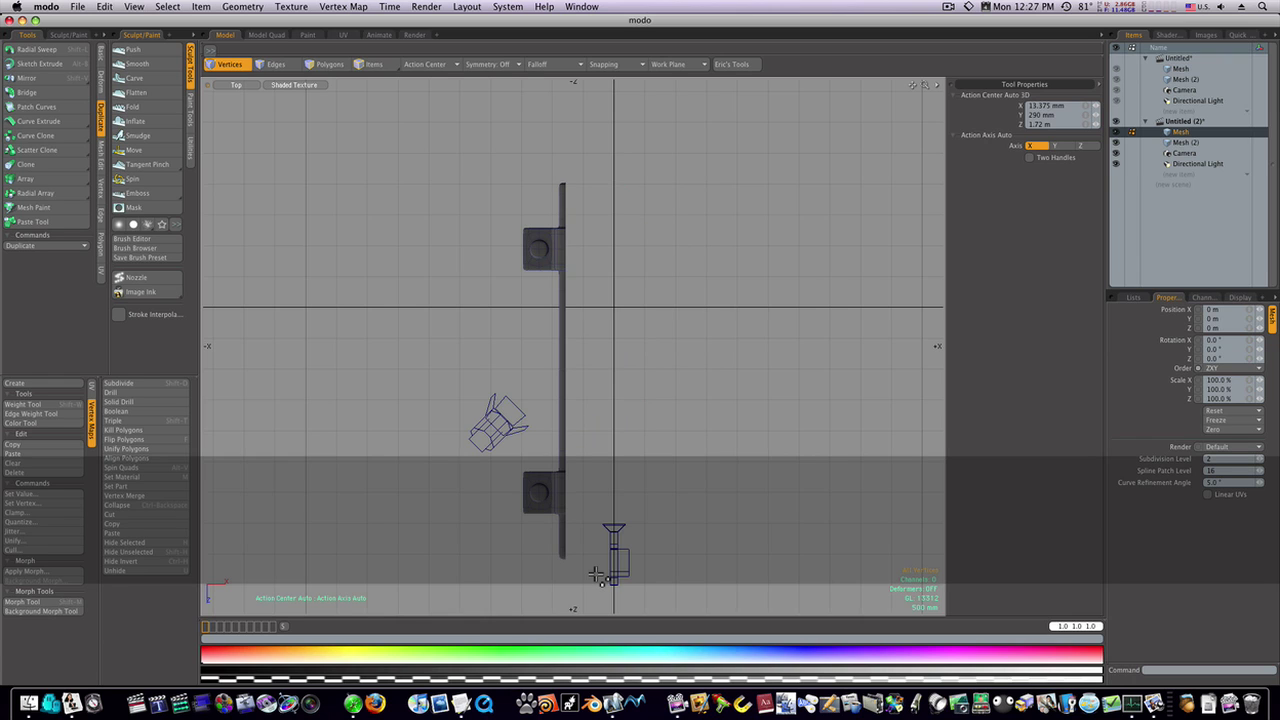
key("super+z")
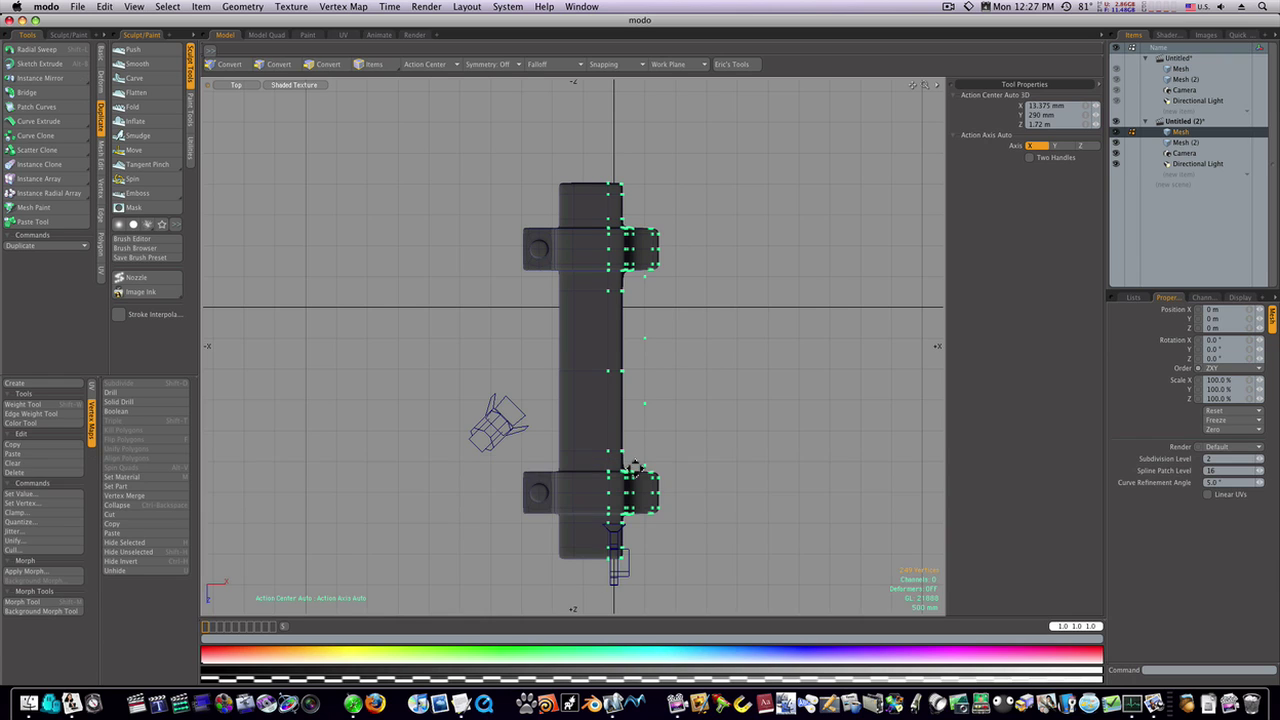
Loop-slice the long box lengthwise through its end-face polygons with one cut at 50%
left_click_drag(637, 456, 634, 433, "alt+shift")
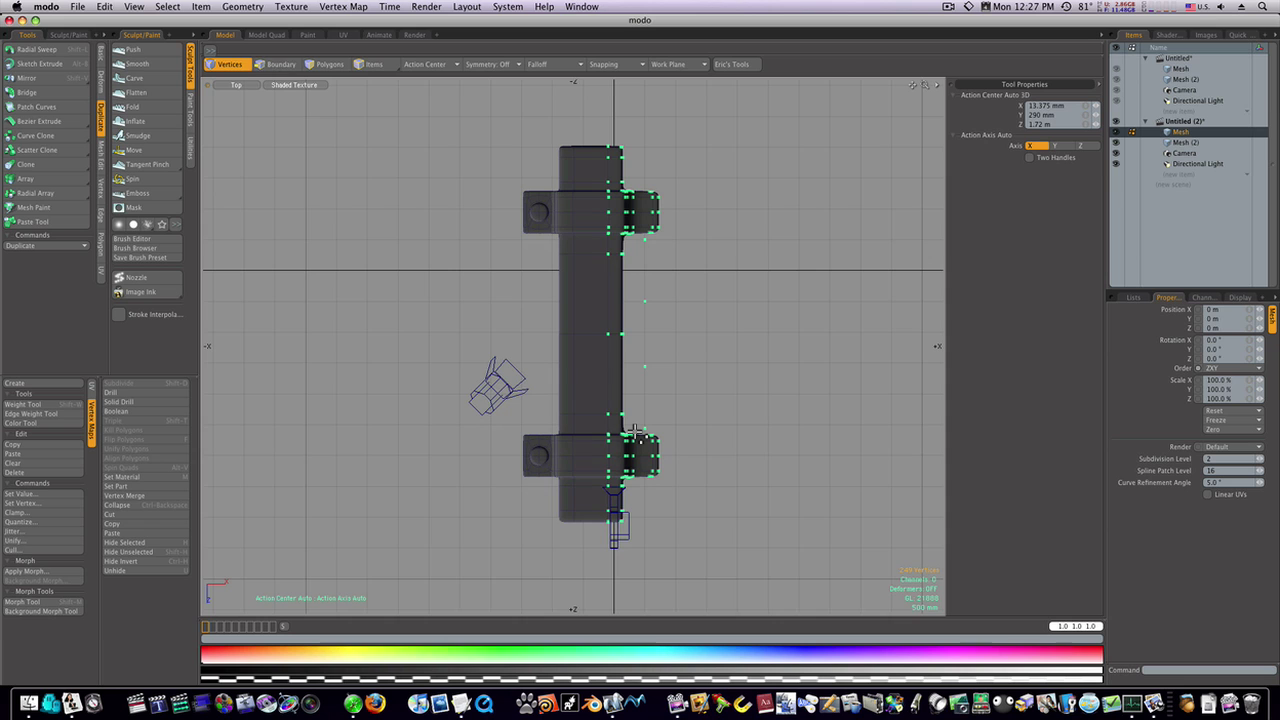
key("ctrl+space")
left_click(666, 416)
left_click_drag(651, 426, 648, 375, "alt")
key("2")
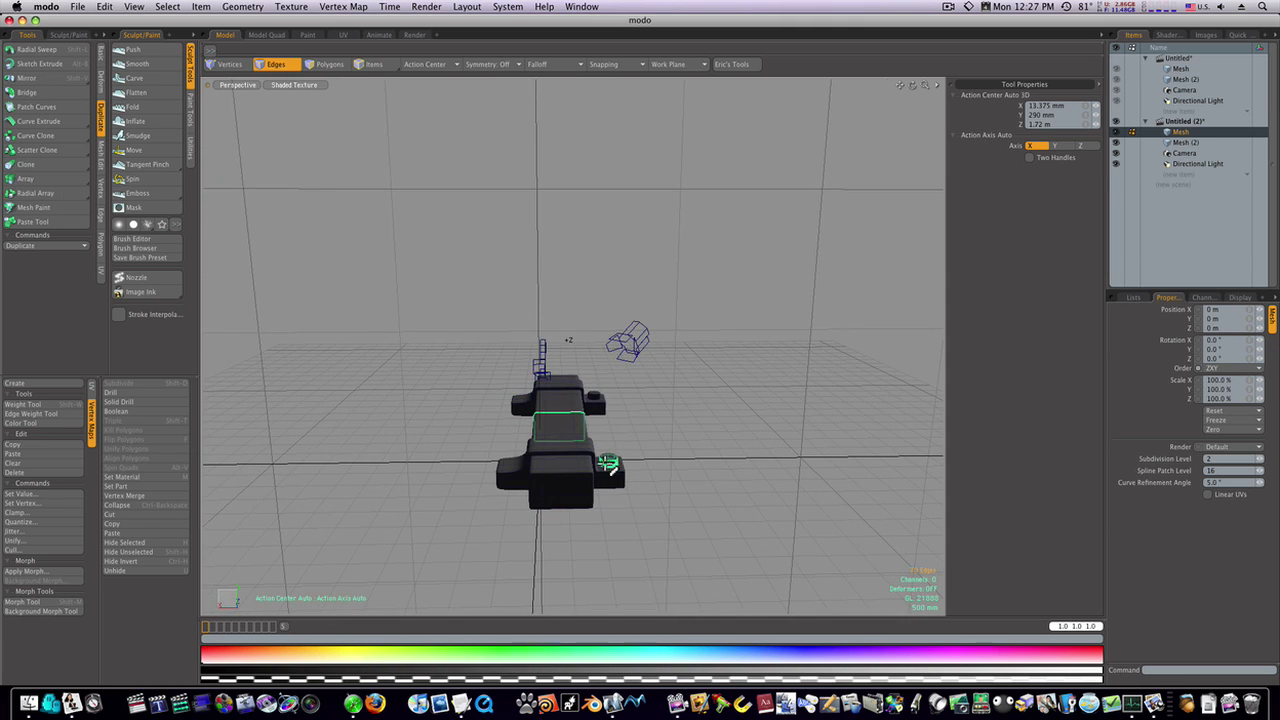
key("3")
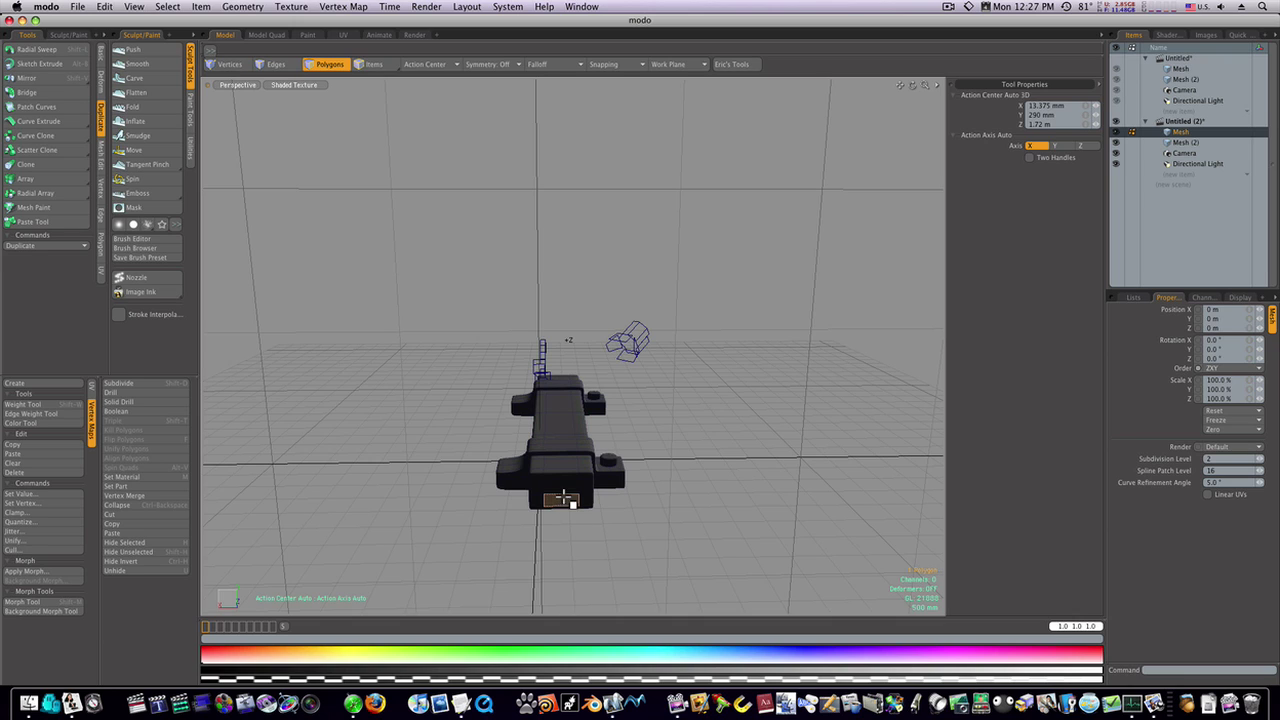
left_click(563, 480)
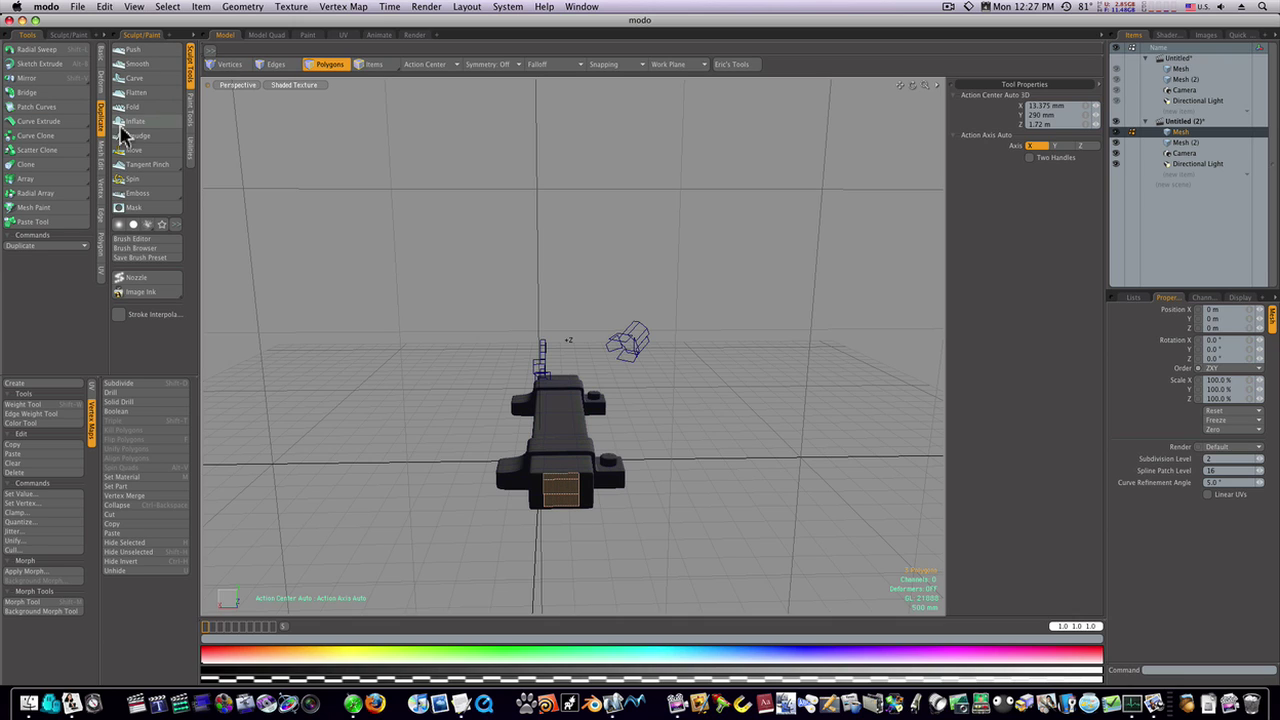
left_click(101, 158)
left_click(38, 134)
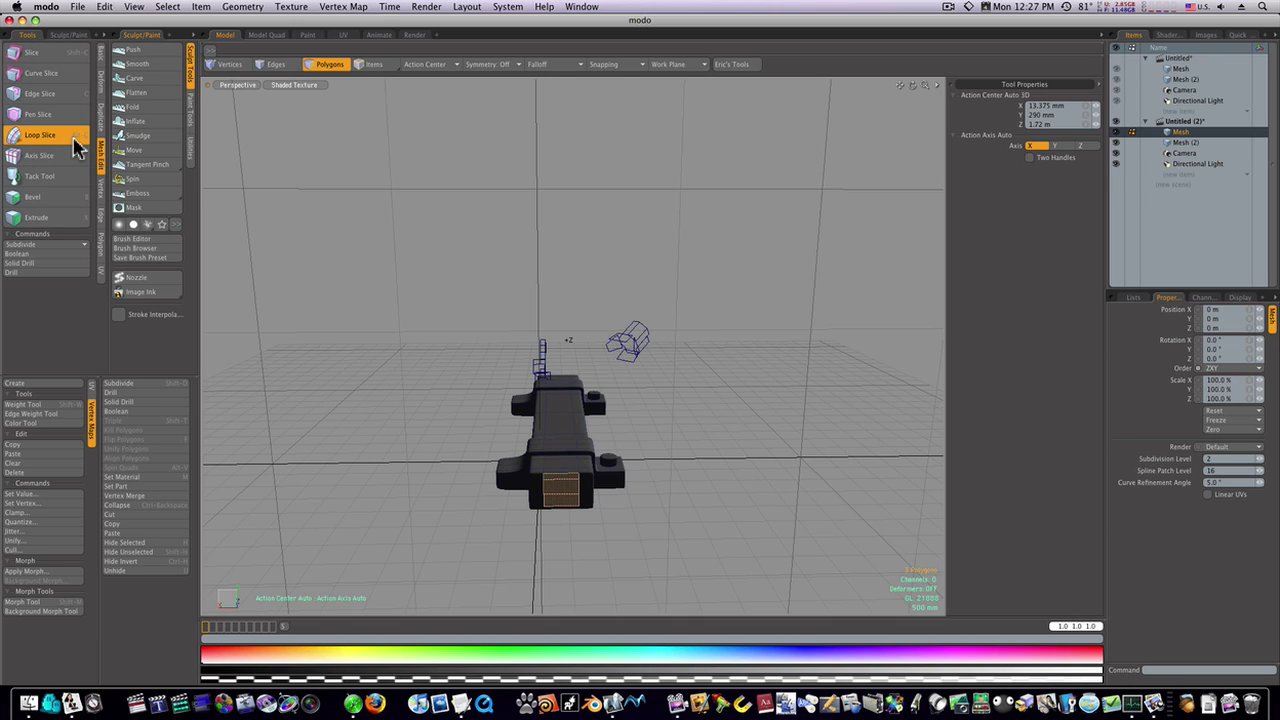
left_click(646, 305)
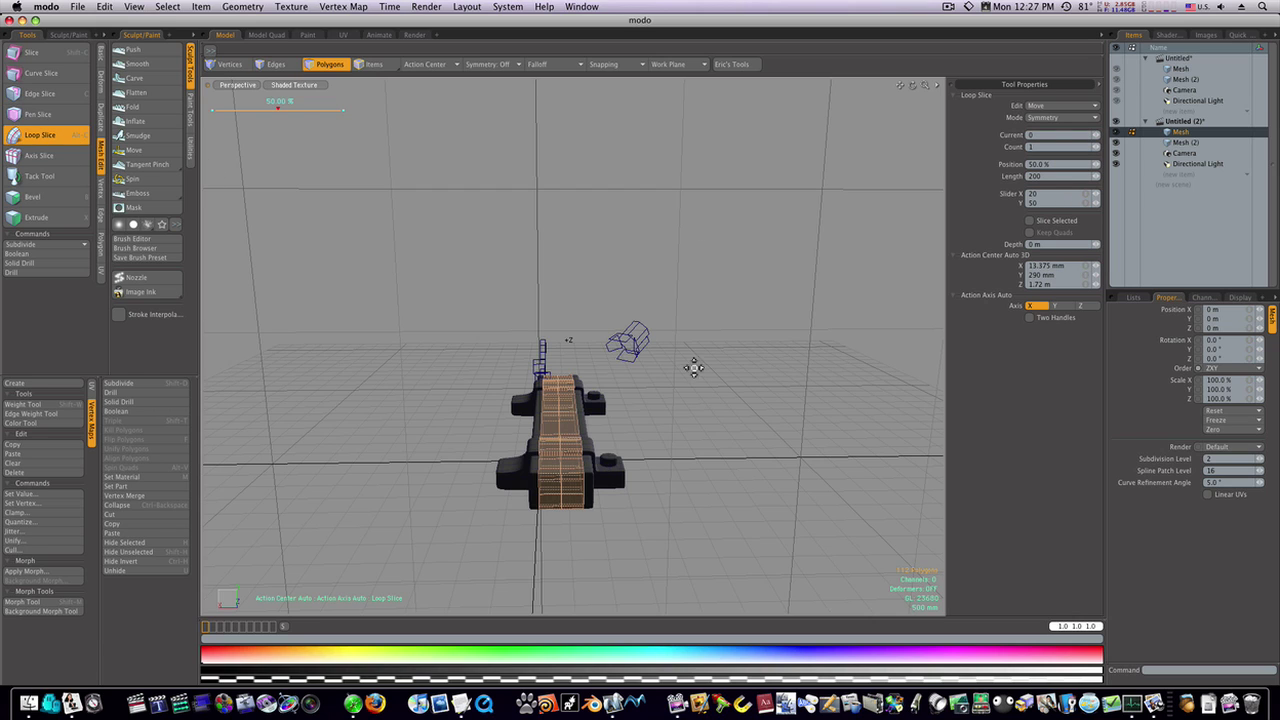
key("space")
In the top view, delete the vertices on the +X side of the new lengthwise center slice
key("ctrl+space")
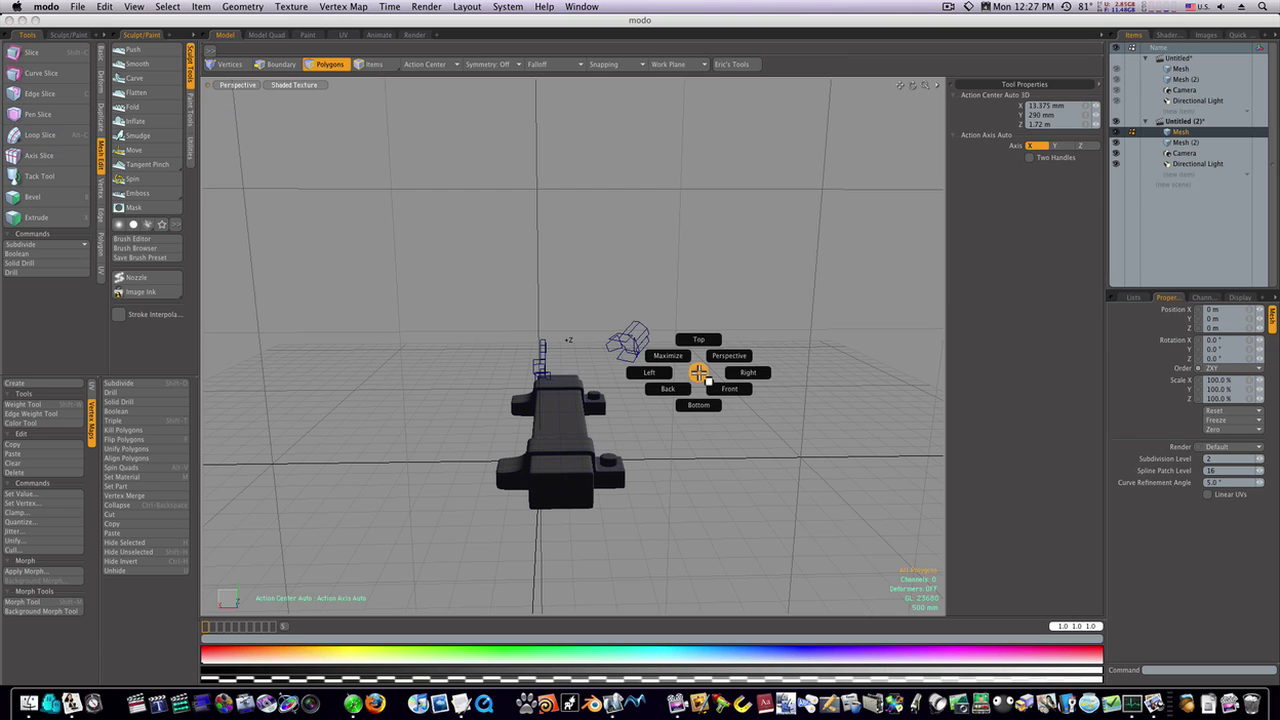
left_click(700, 340)
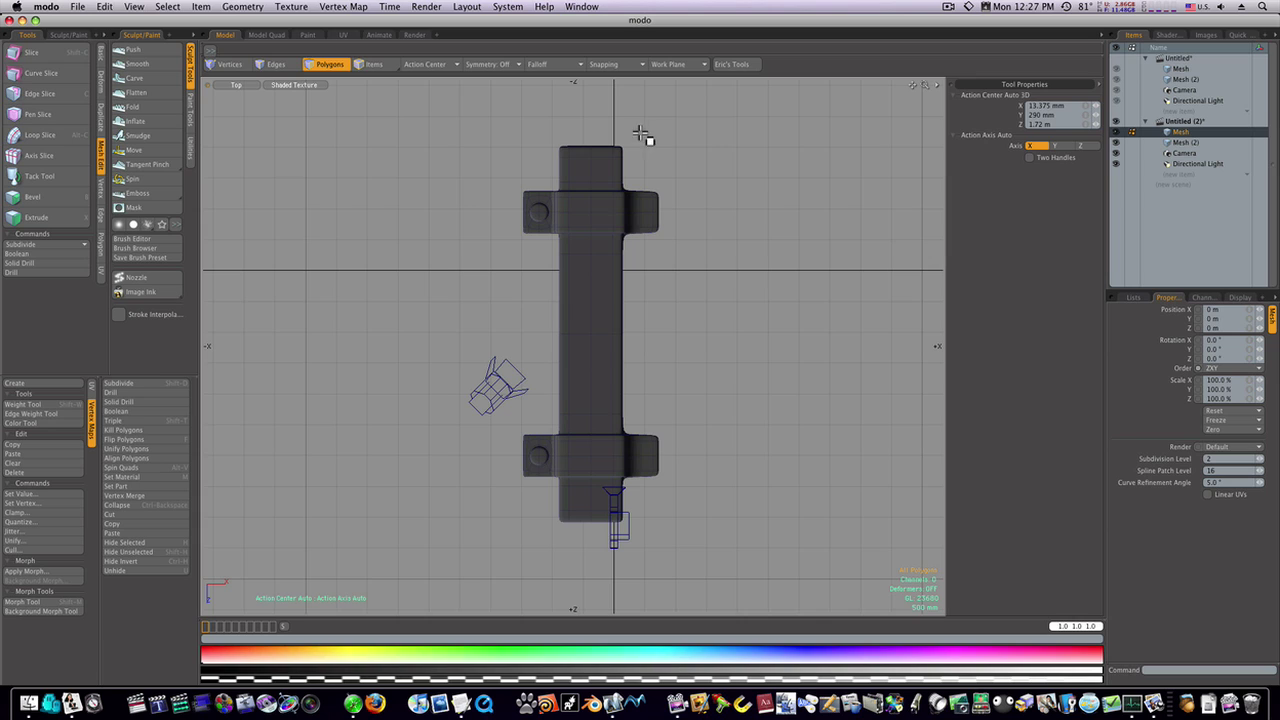
key("1")
right_click_drag(694, 121, 613, 546)
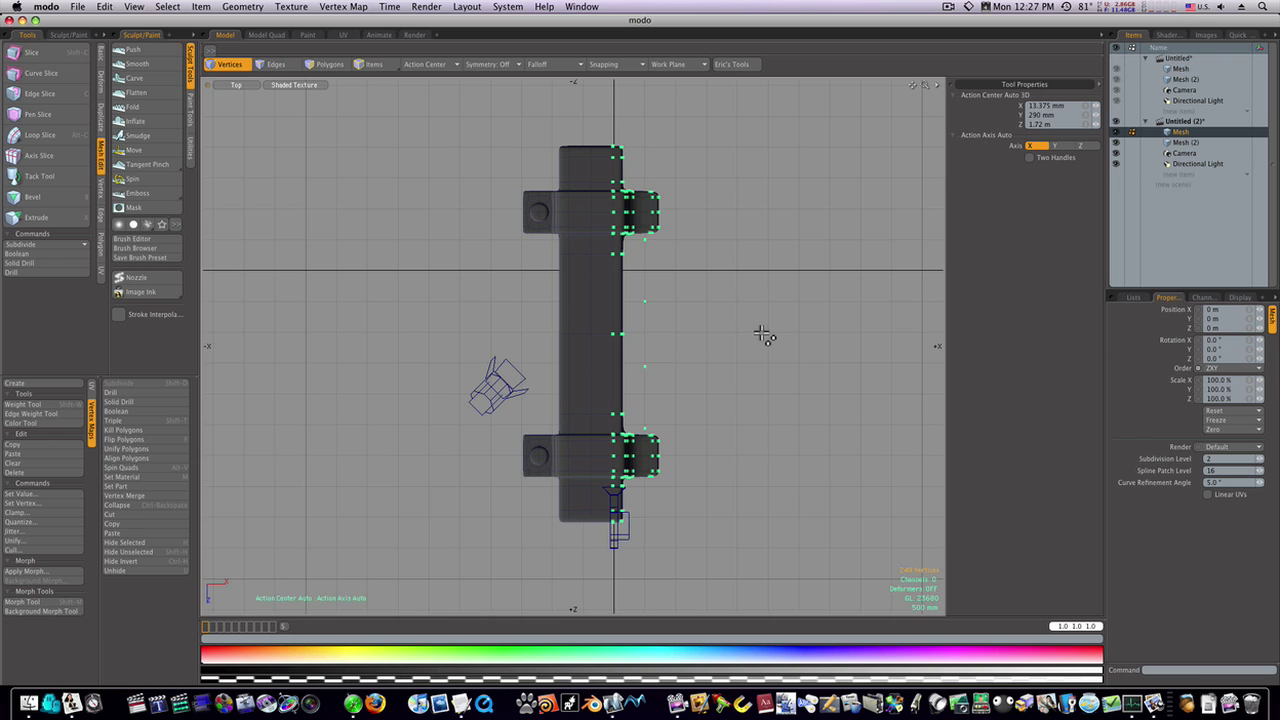
key("Delete")
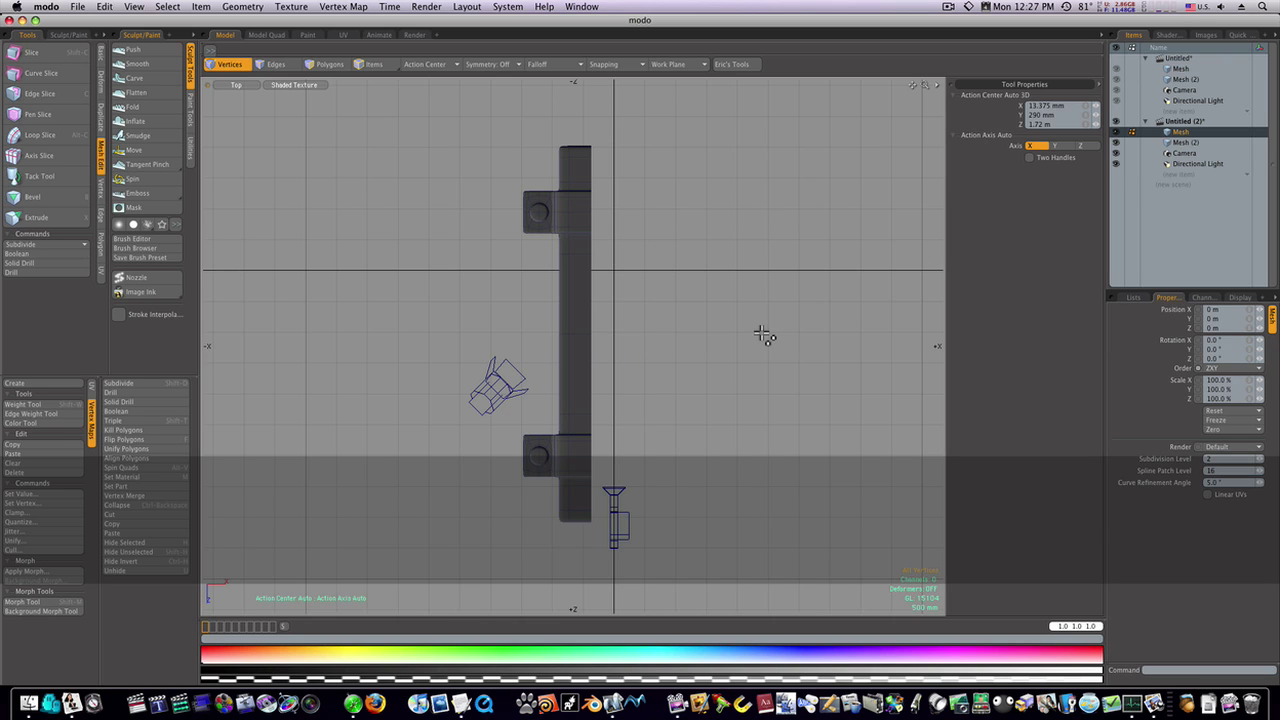
left_click_drag(705, 308, 654, 309, "ctrl+alt")
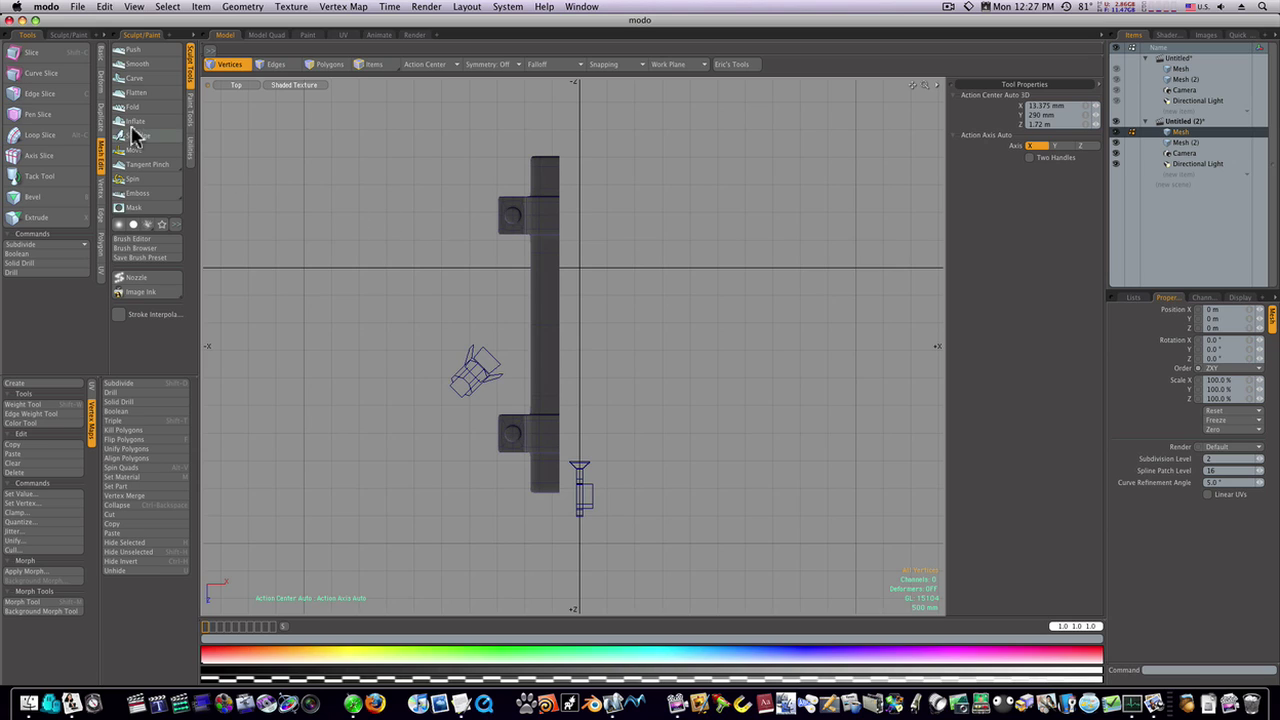
Mirror the remaining half along the X axis with the mirror center at X 0 m, keeping a gap between the halves
left_click(101, 116)
left_click(63, 79)
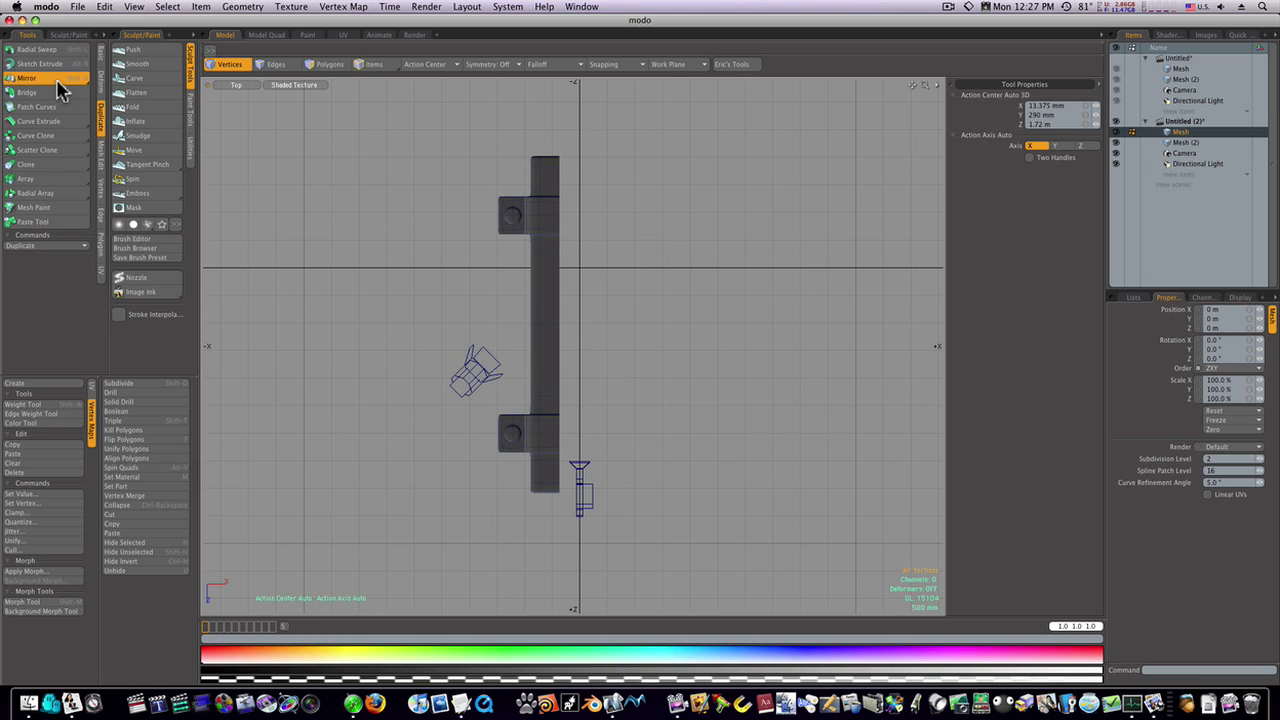
left_click(370, 336)
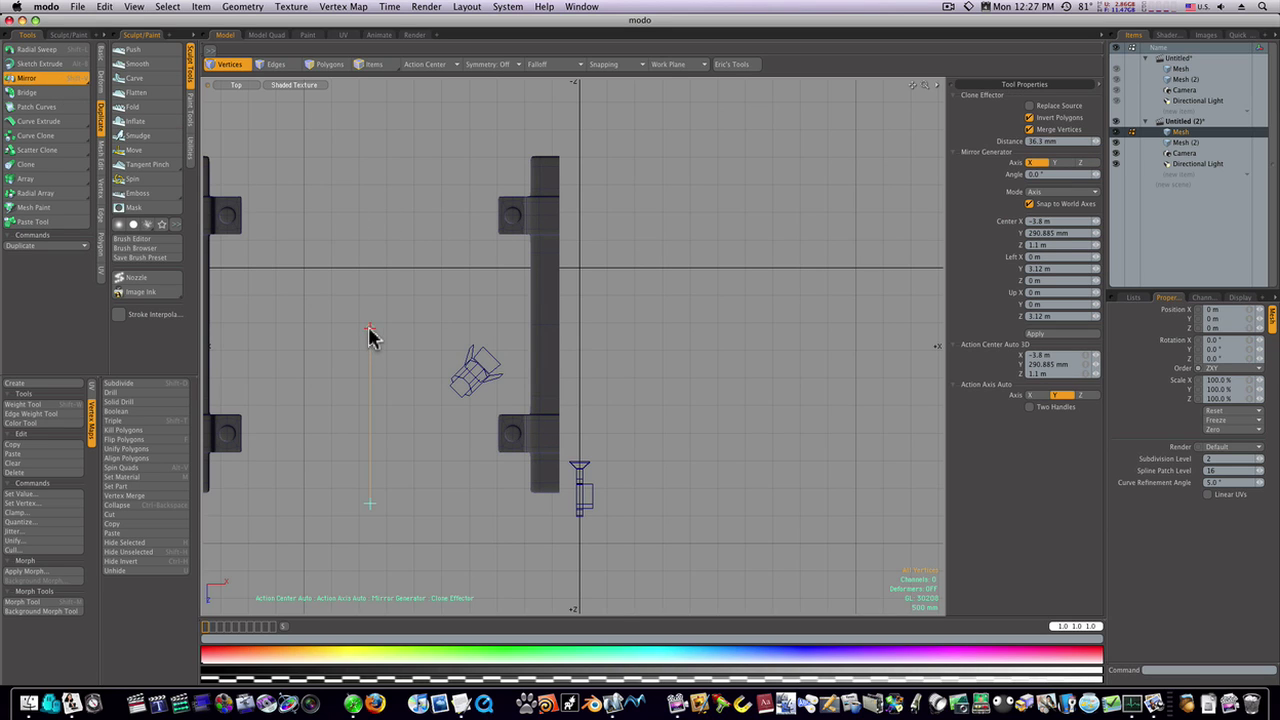
left_click_drag(370, 336, 579, 349)
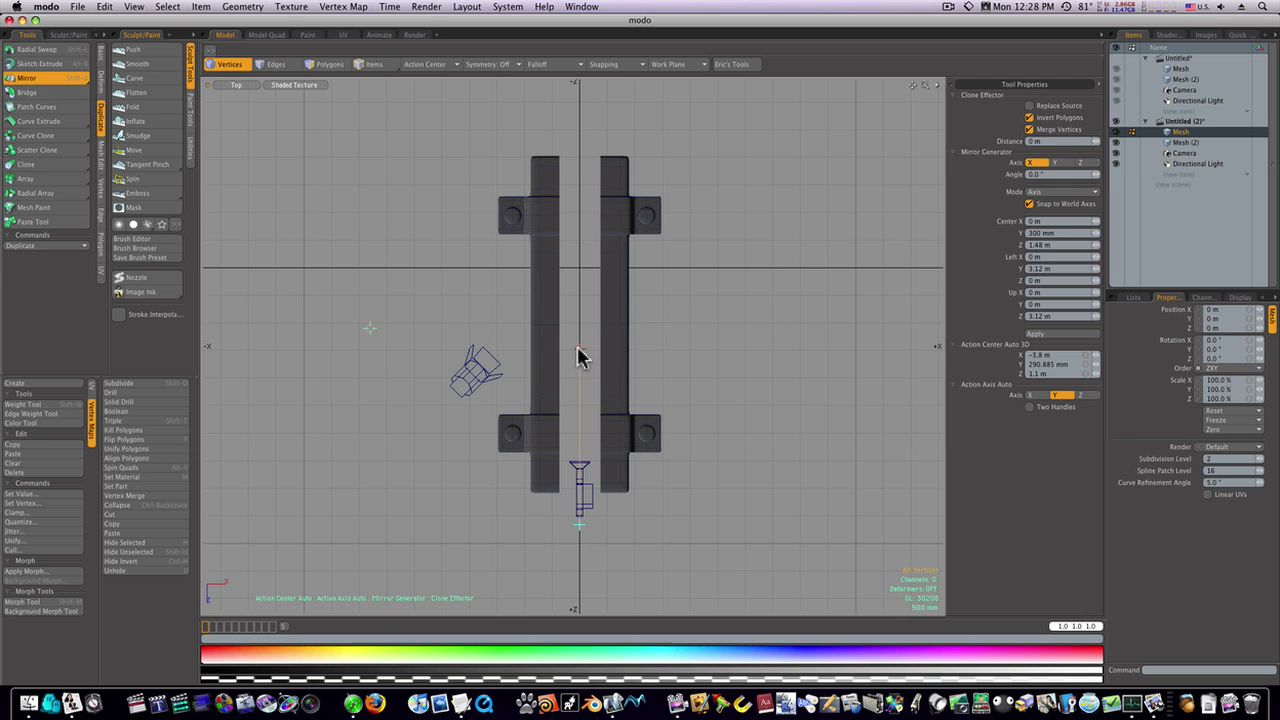
left_click_drag(579, 523, 564, 527)
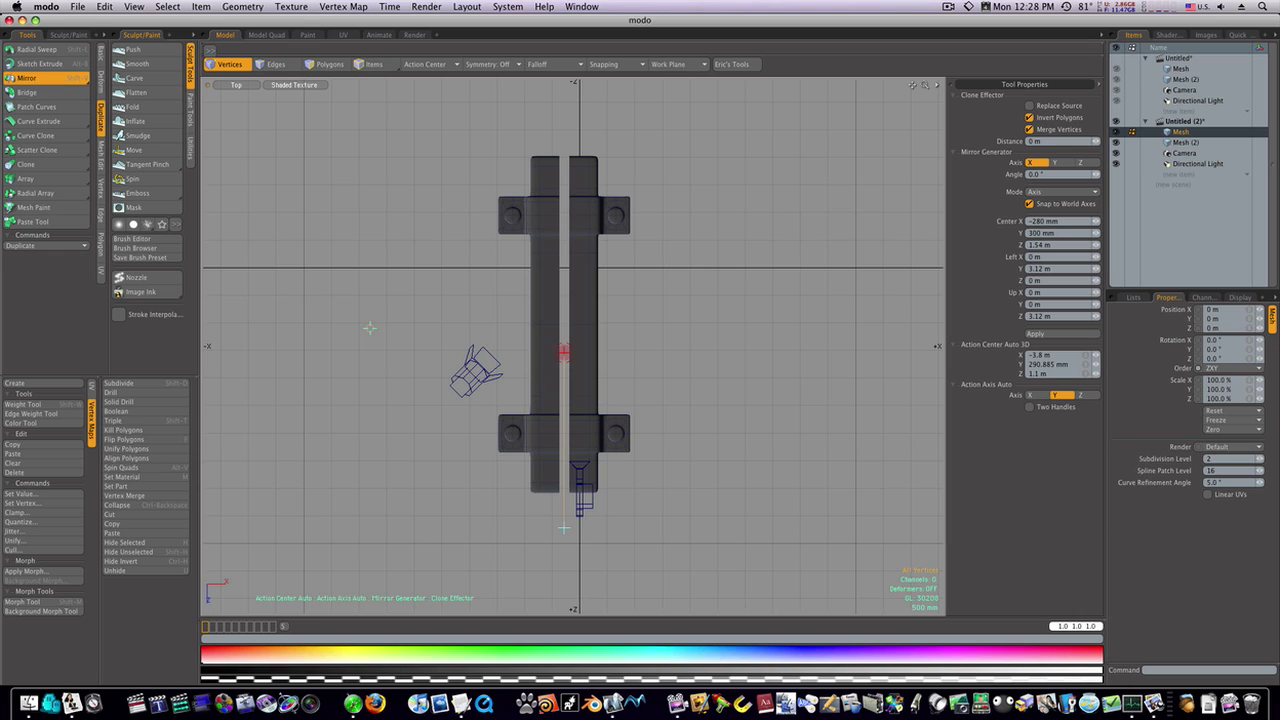
left_click_drag(564, 527, 579, 528)
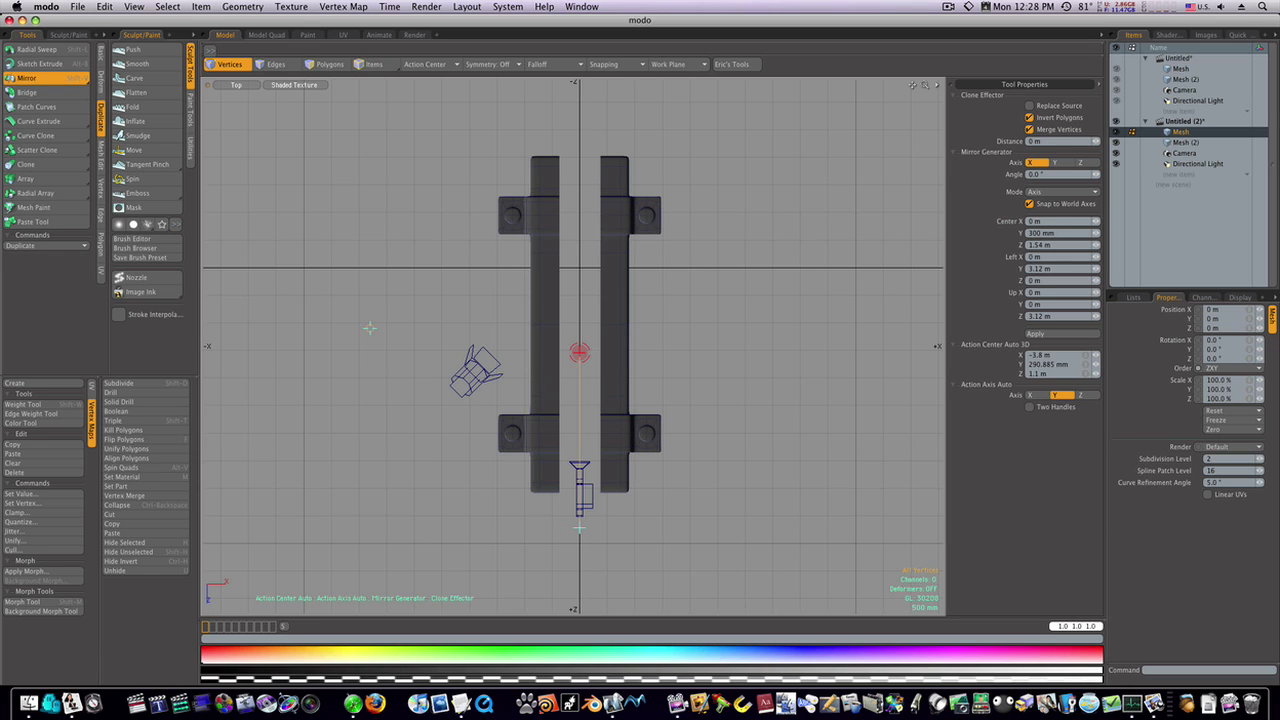
In the perspective view, select the open boundary edge loops on the facing inner sides of both mirrored halves
key("ctrl+space")
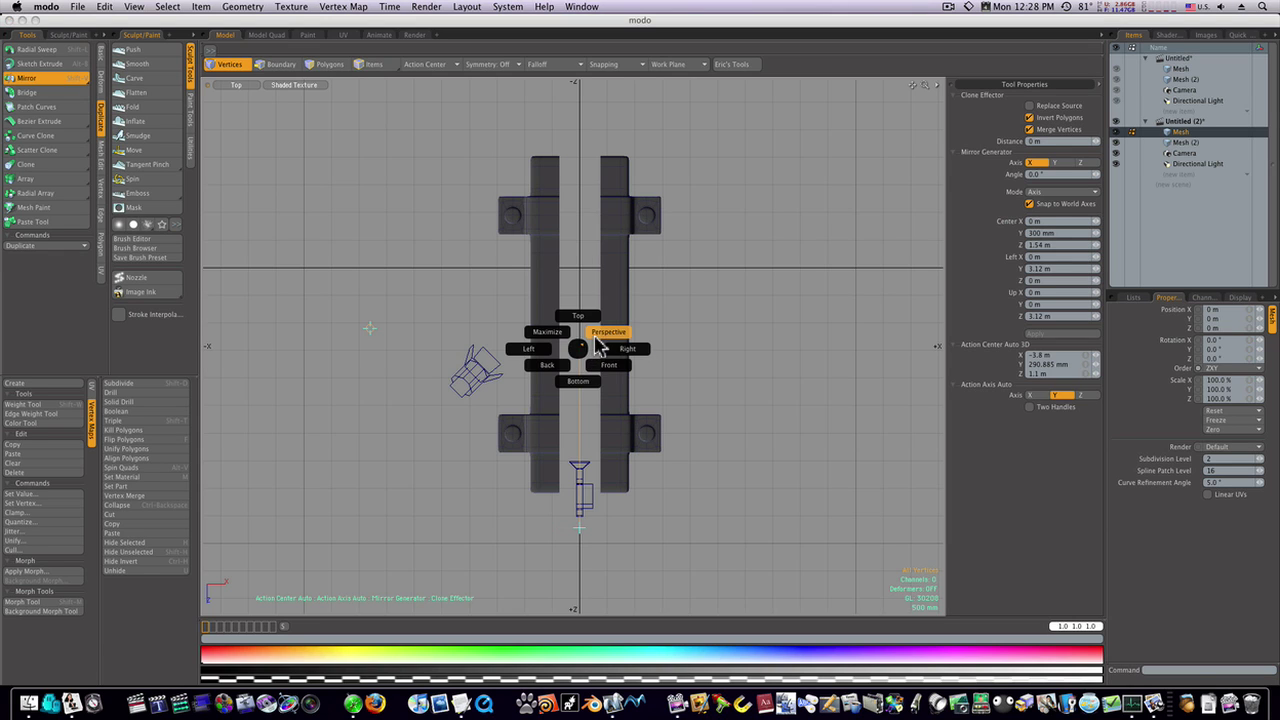
left_click(595, 338)
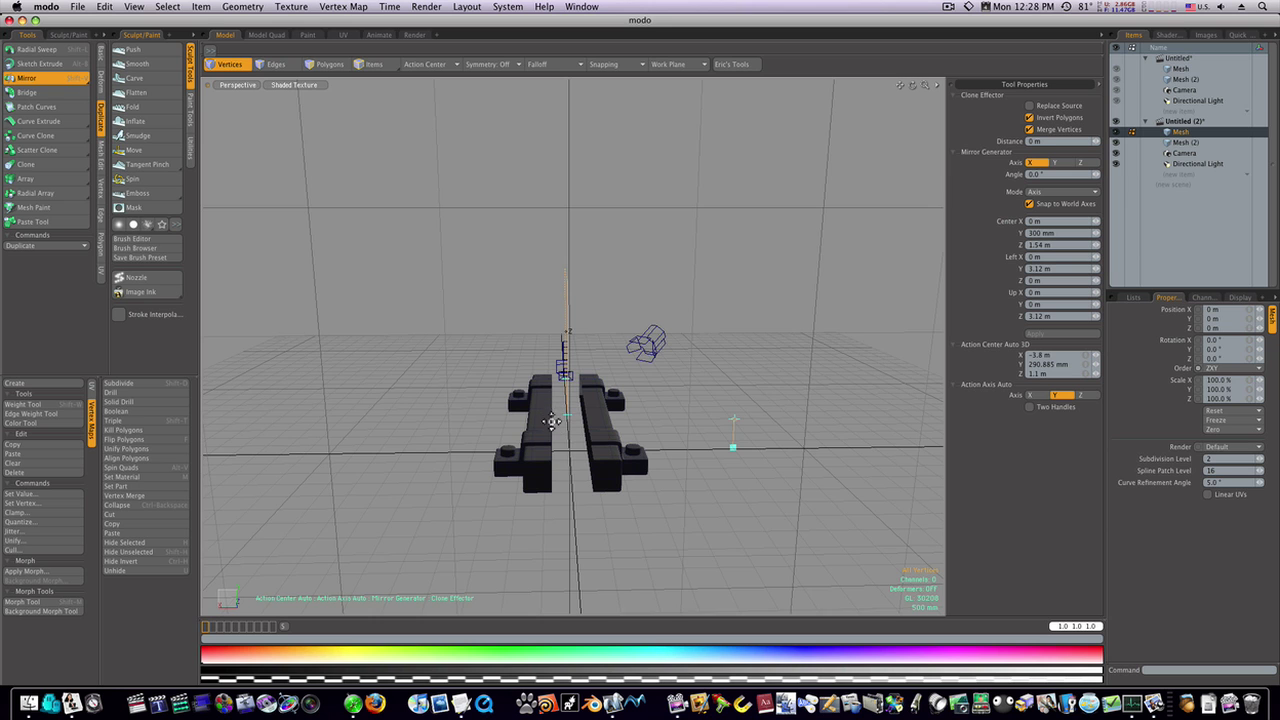
left_click_drag(570, 449, 594, 437, "ctrl+alt")
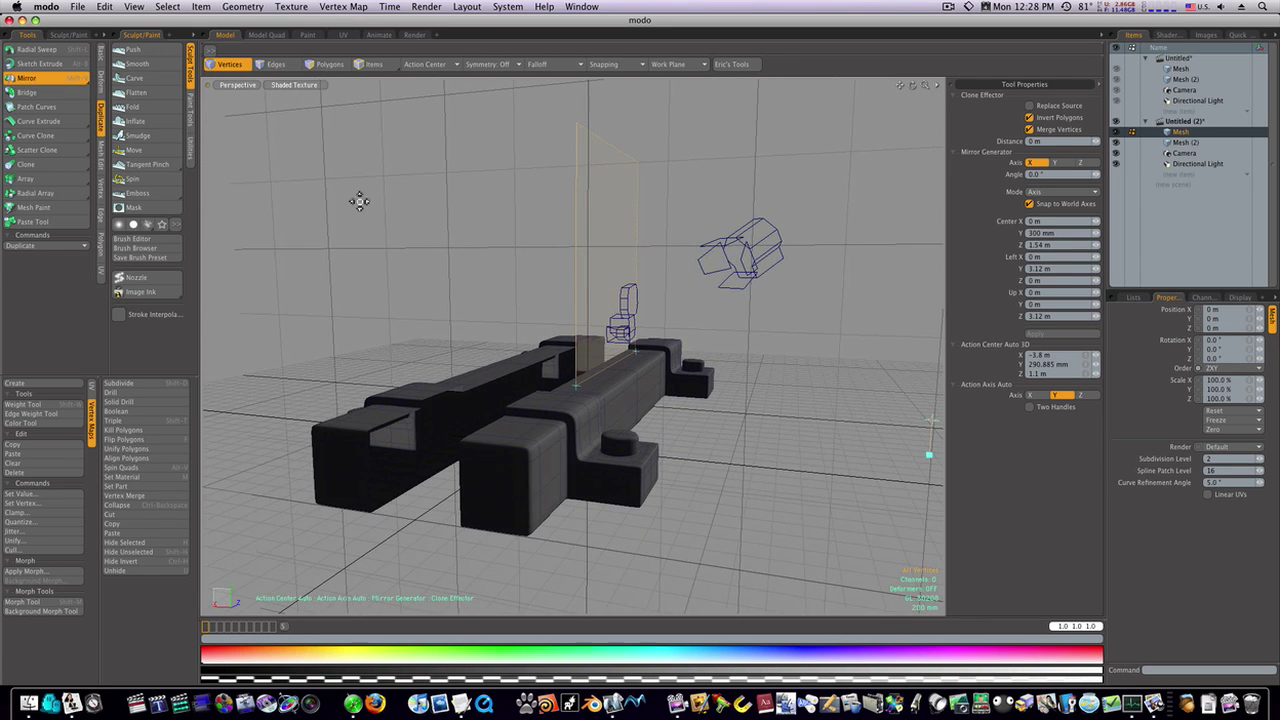
left_click(272, 65)
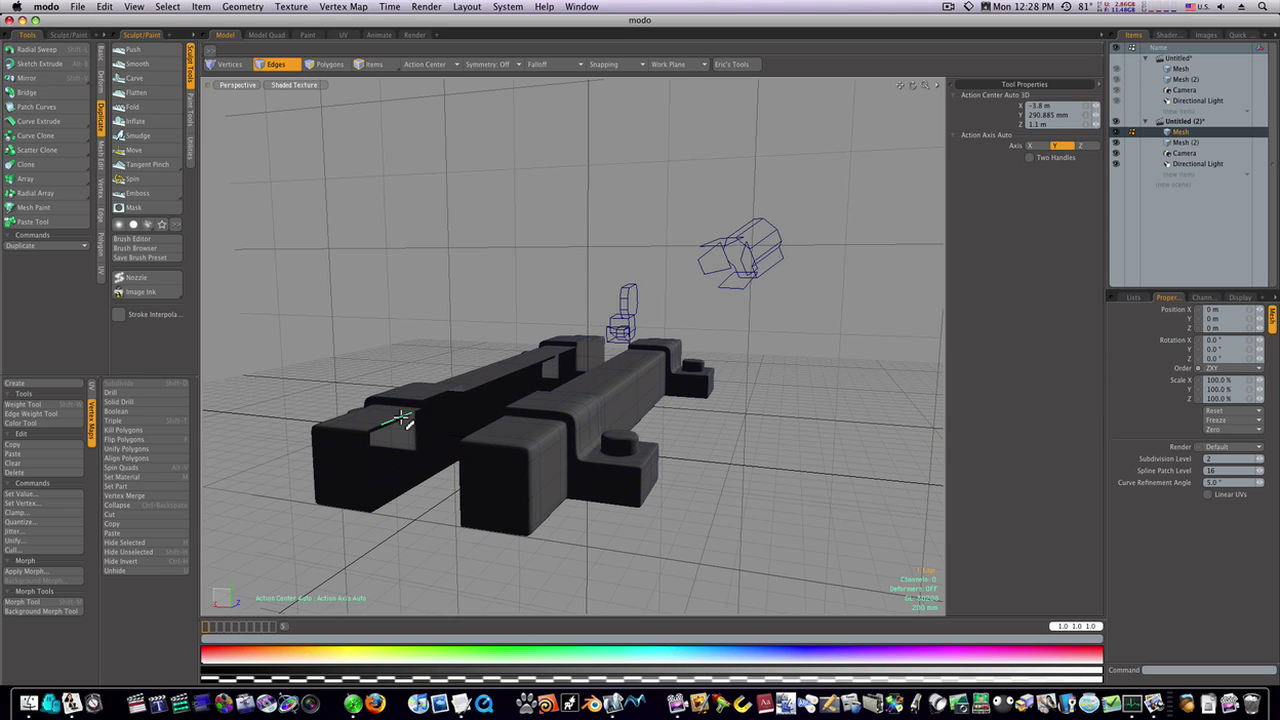
double_click(401, 418)
left_click_drag(411, 419, 532, 414, "alt")
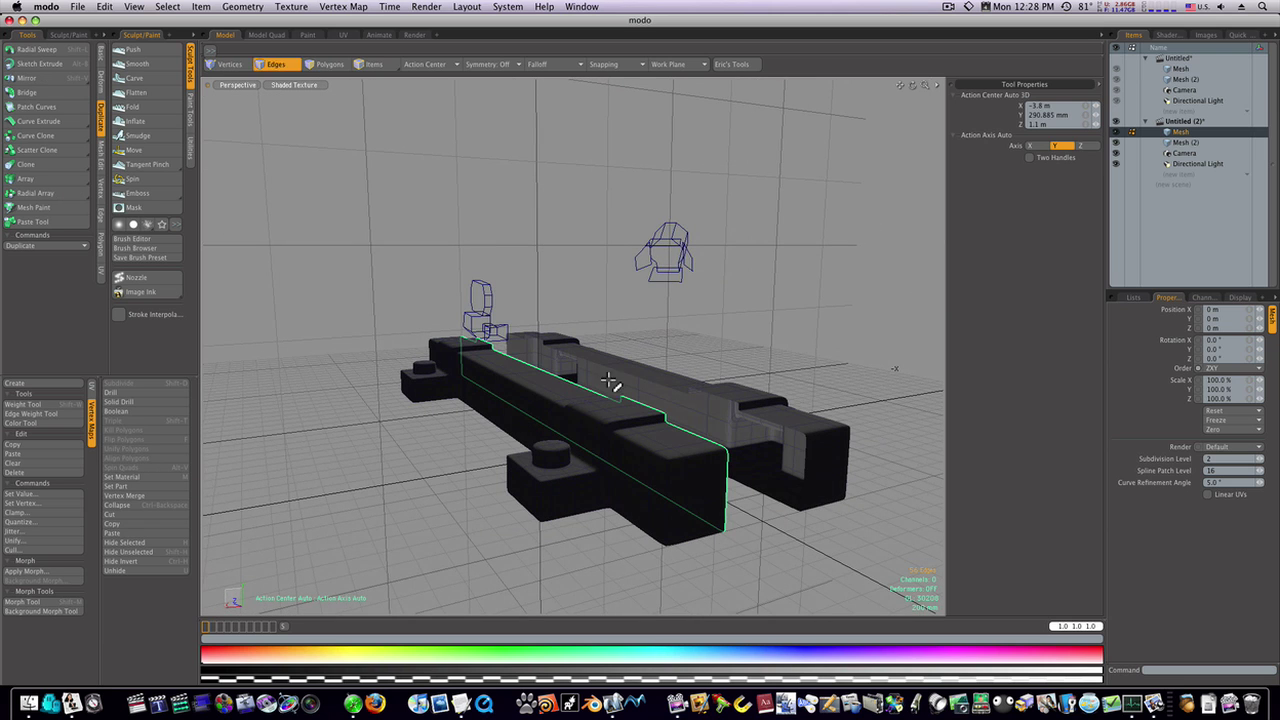
double_click(622, 375, "shift")
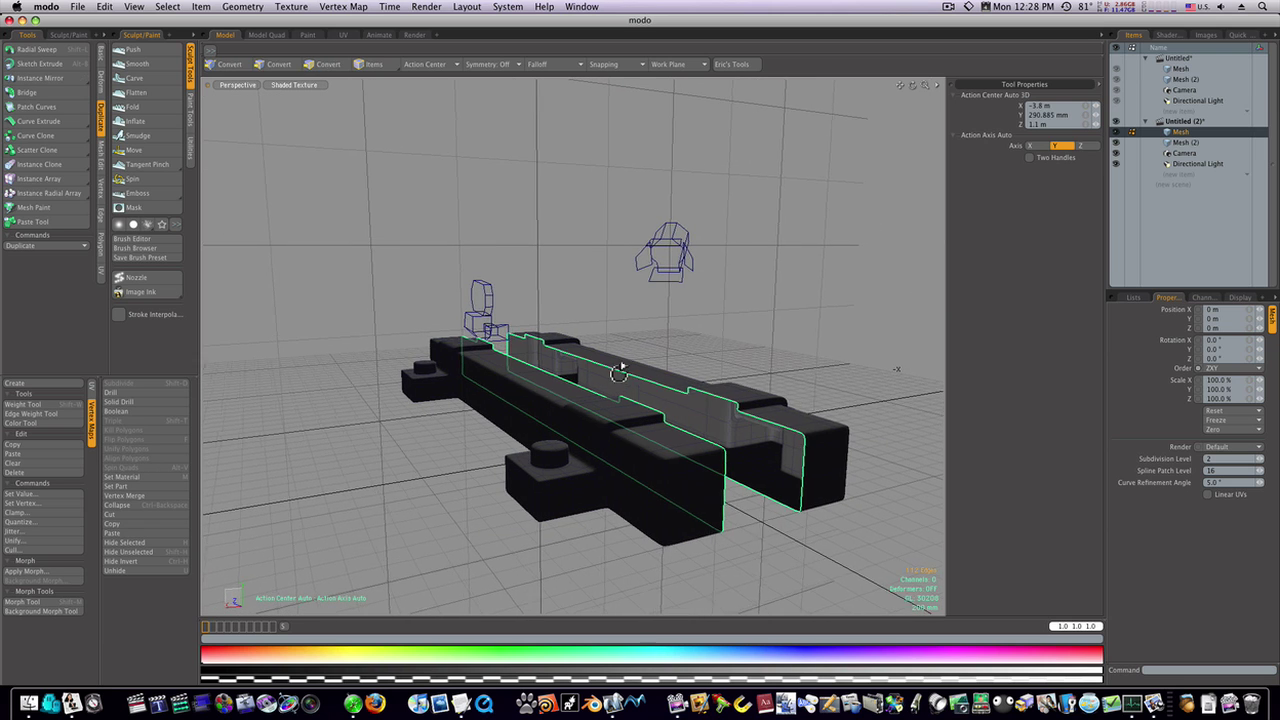
left_click_drag(617, 374, 568, 383, "alt")
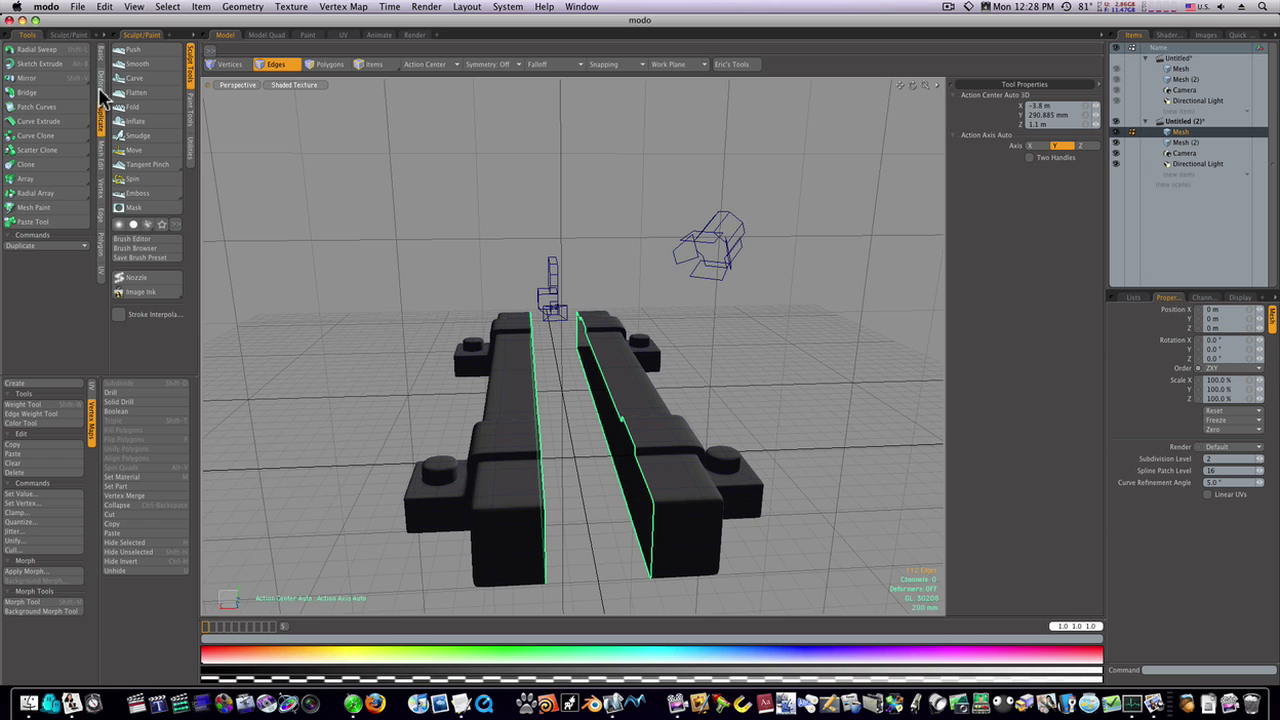
Bridge the two selected edge loops in linear mode with 3 segments to fill the gap between the halves
left_click(60, 93)
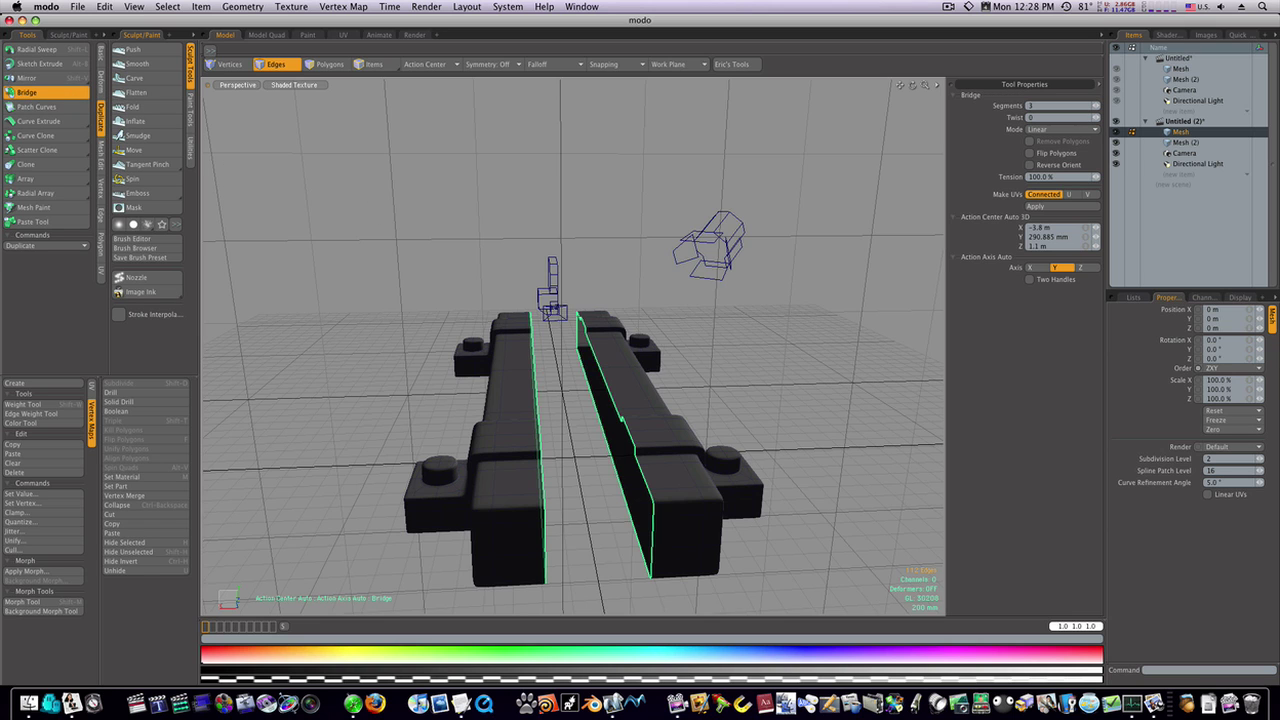
left_click(563, 245)
left_click_drag(827, 419, 656, 358, "ctrl+alt")
key("space")
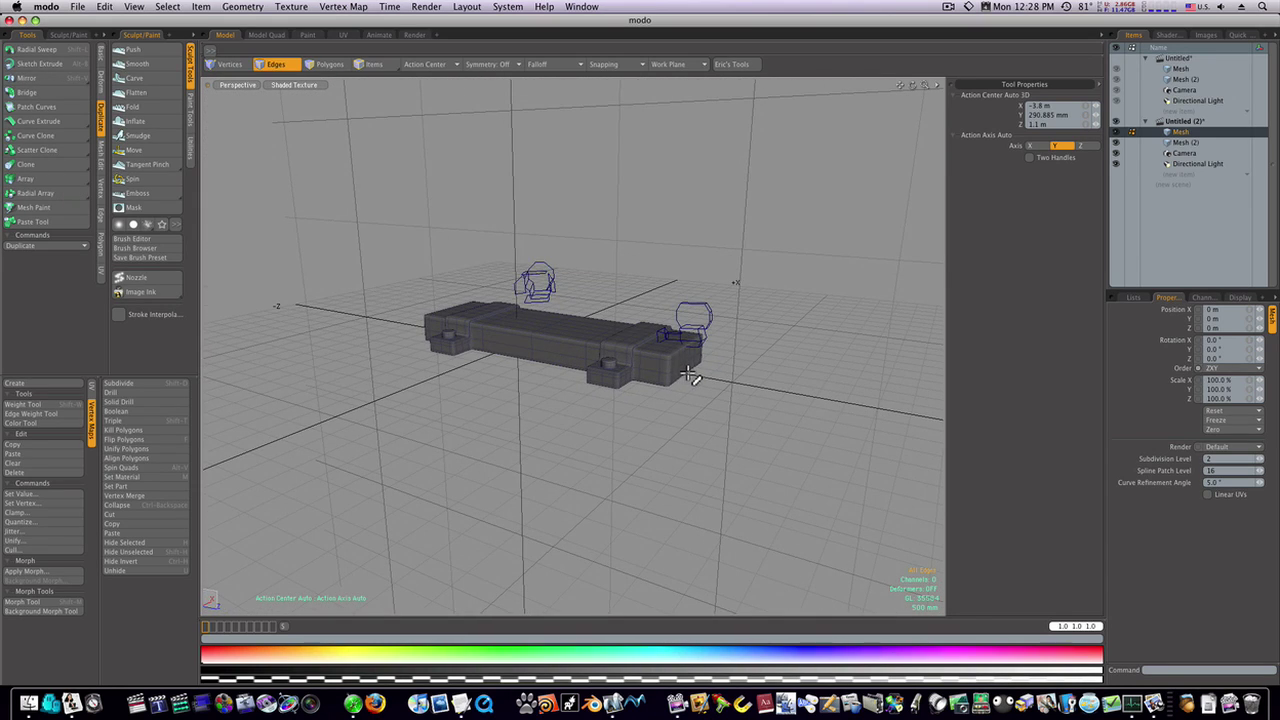